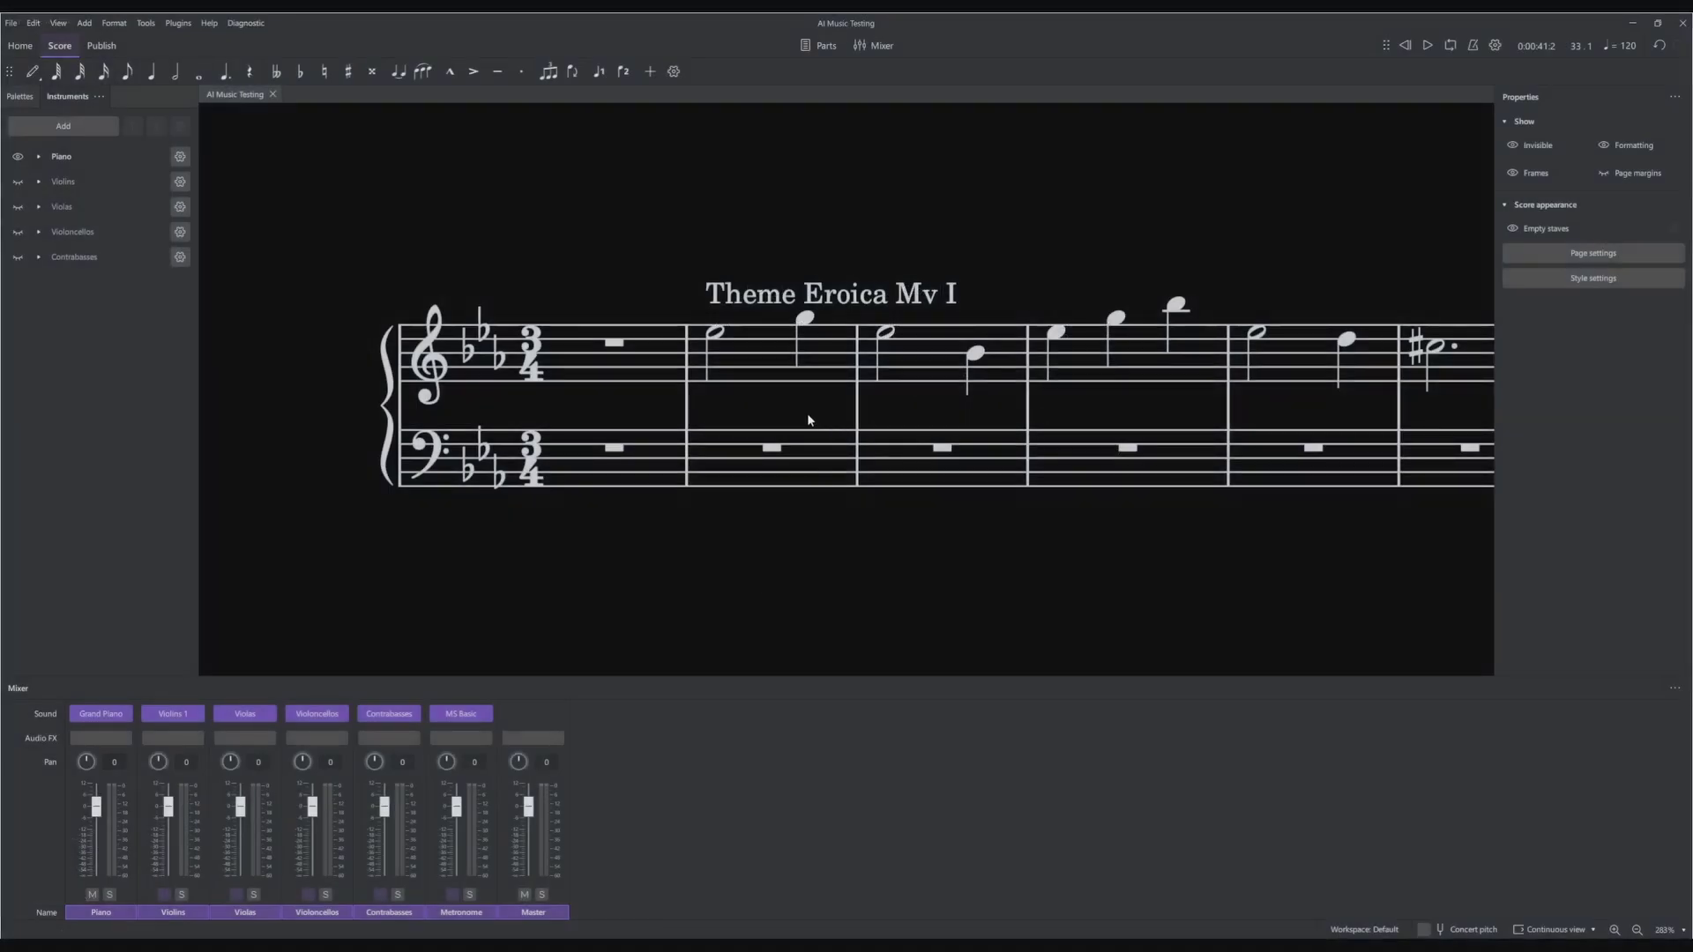
- Play the MuseScore score from the first measure, then stop playback
drag(806, 416, 714, 418)
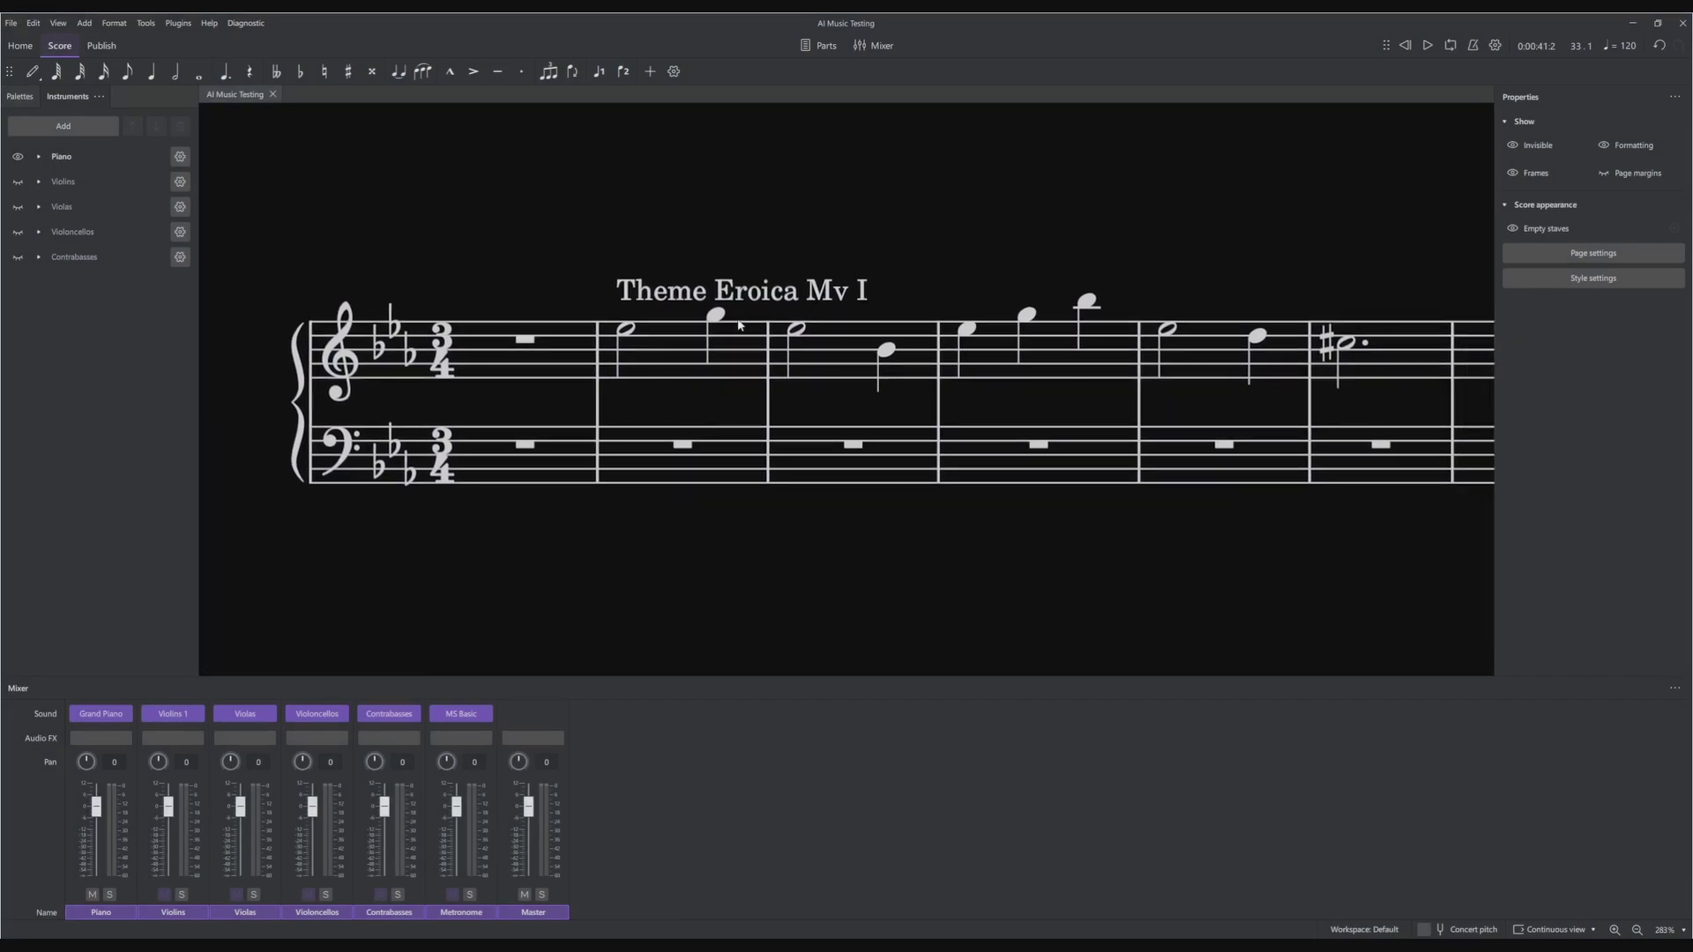
click(533, 353)
key(space)
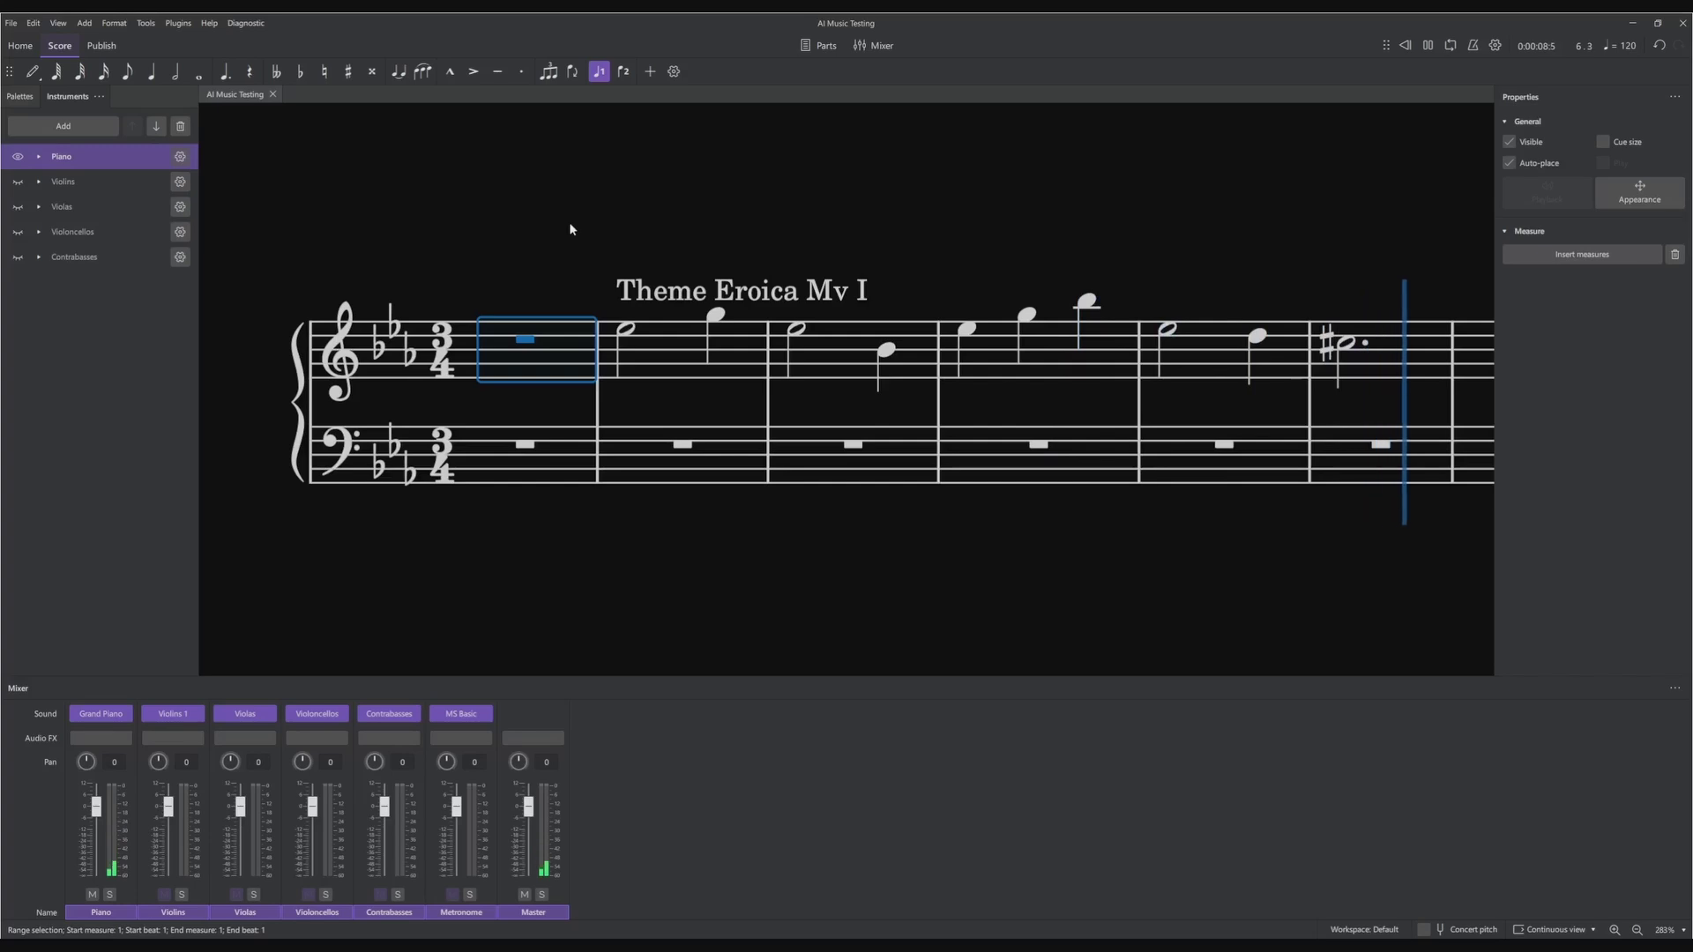
key(Escape)
key(Escape)
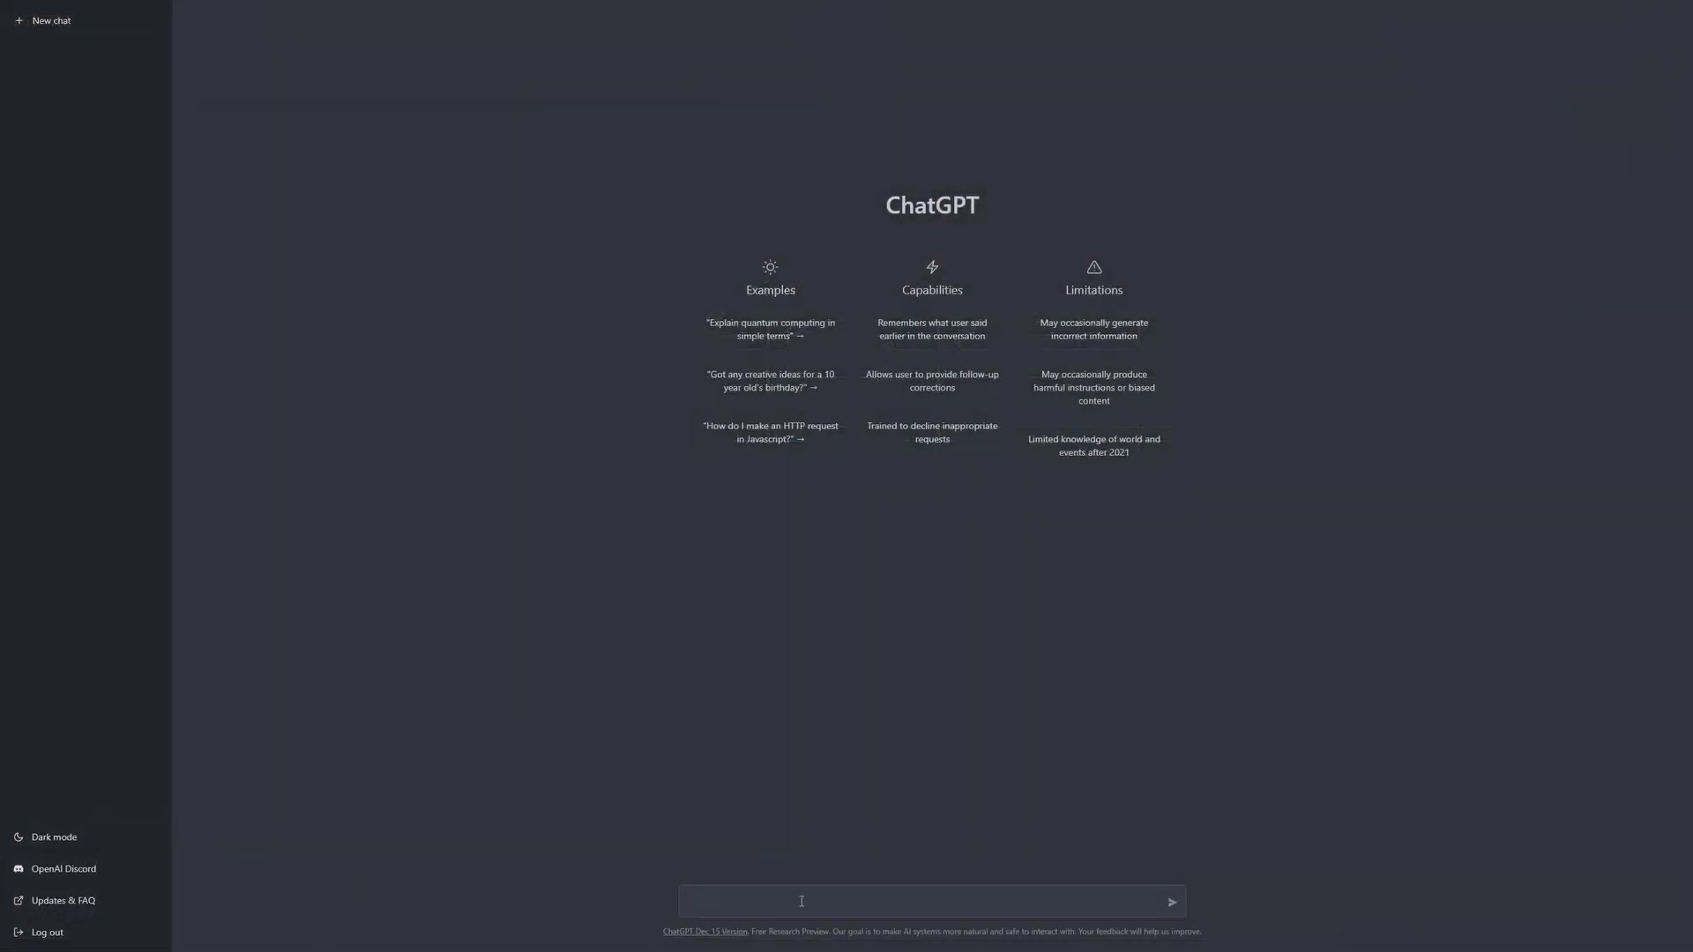
- Ask ChatGPT for a piano bass harmony on Beethoven's 3rd Symphony 1st Movement main theme
text(Can you generate a ba)
key(BackSpace)
text(ba)
text(ss harmony for Piano for Bett)
text(ho)
key(BackSpace)
key(BackSpace)
key(BackSpace)
key(BackSpace)
key(BackSpace)
key(BackSpace)
key(BackSpace)
text(based on Bee)
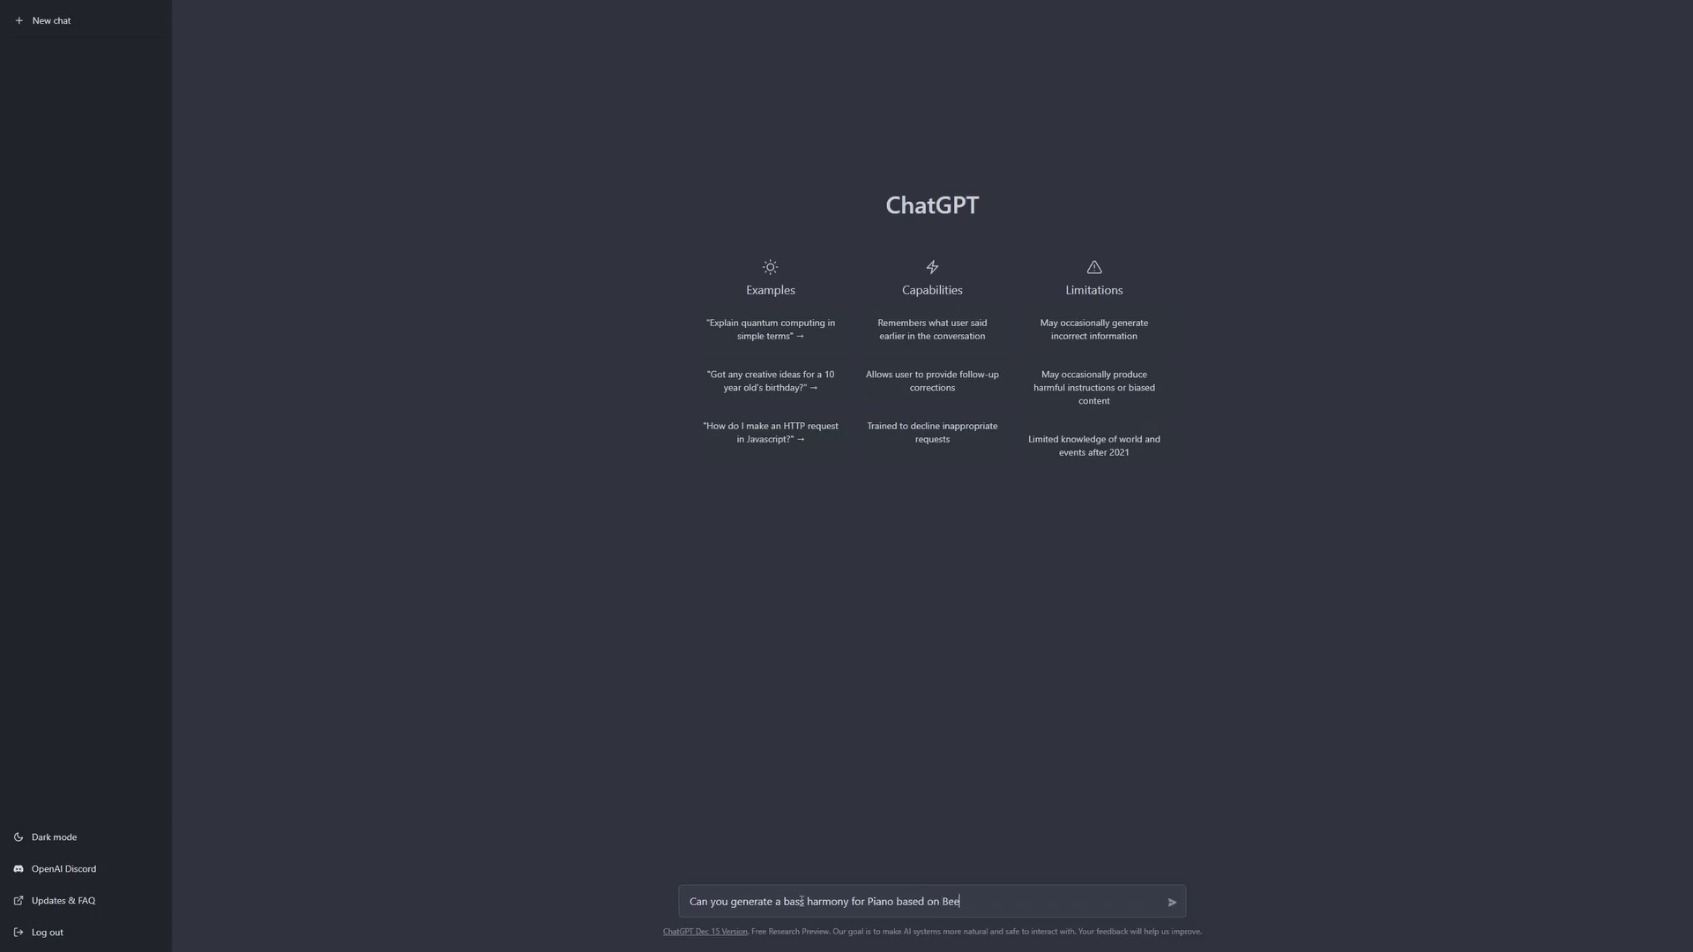
text(tho)
text(ven's 3rd)
text( Symphony)
text('s 1st Moveme)
text(ent's main theme??)
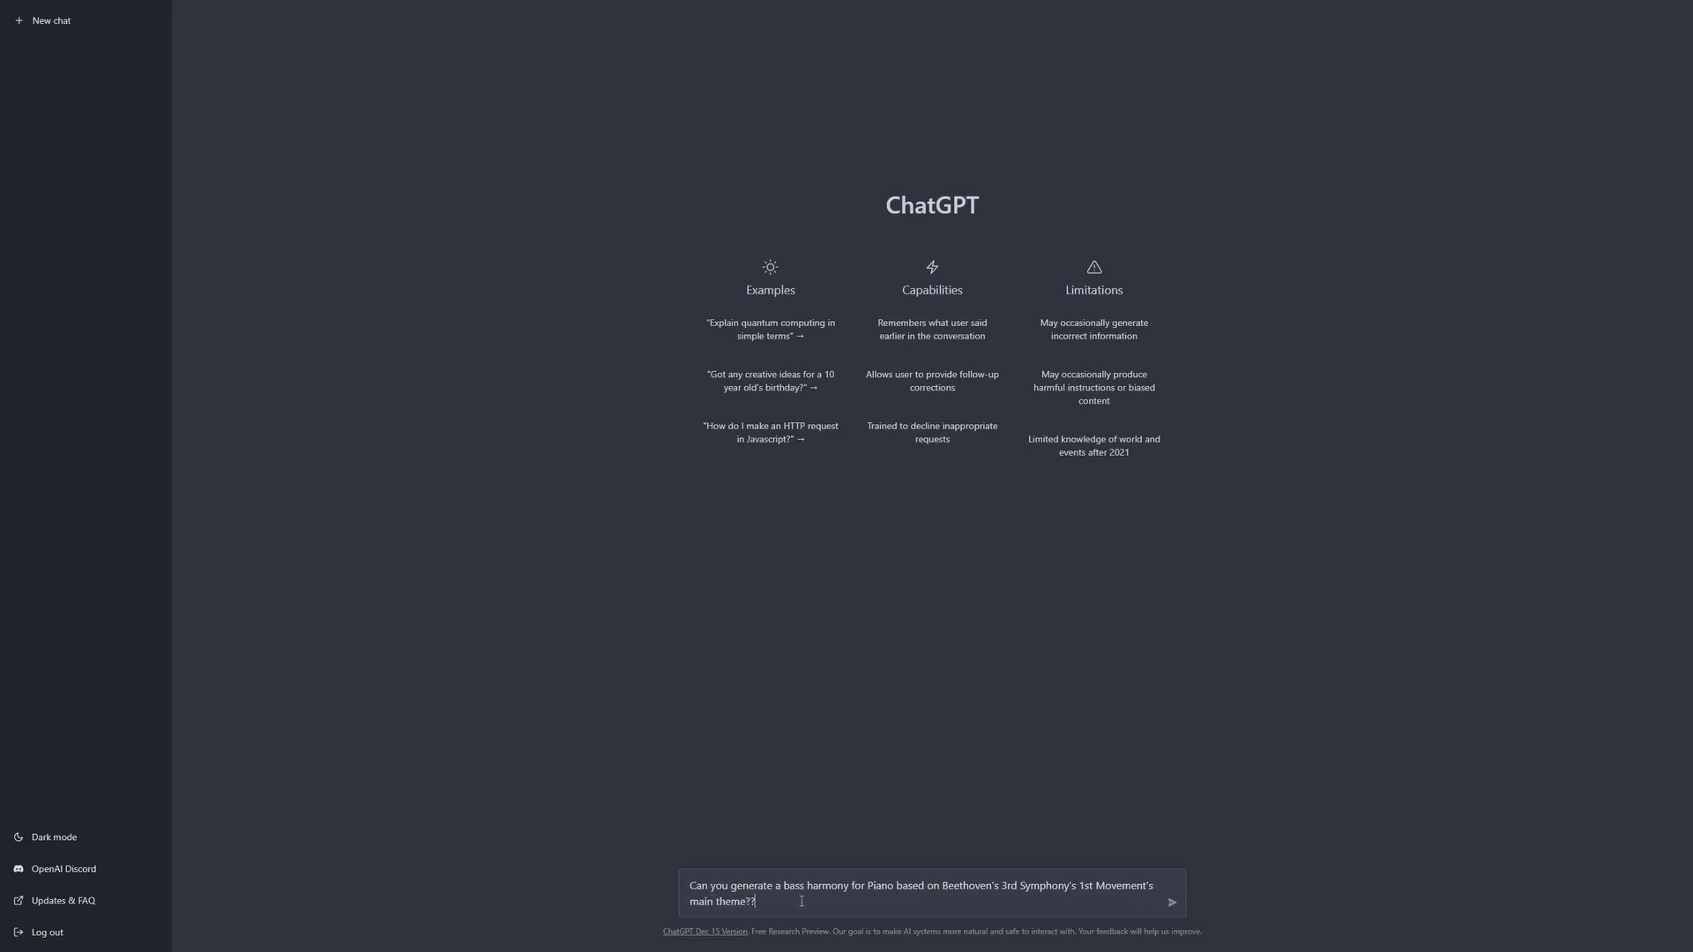
key(Return)
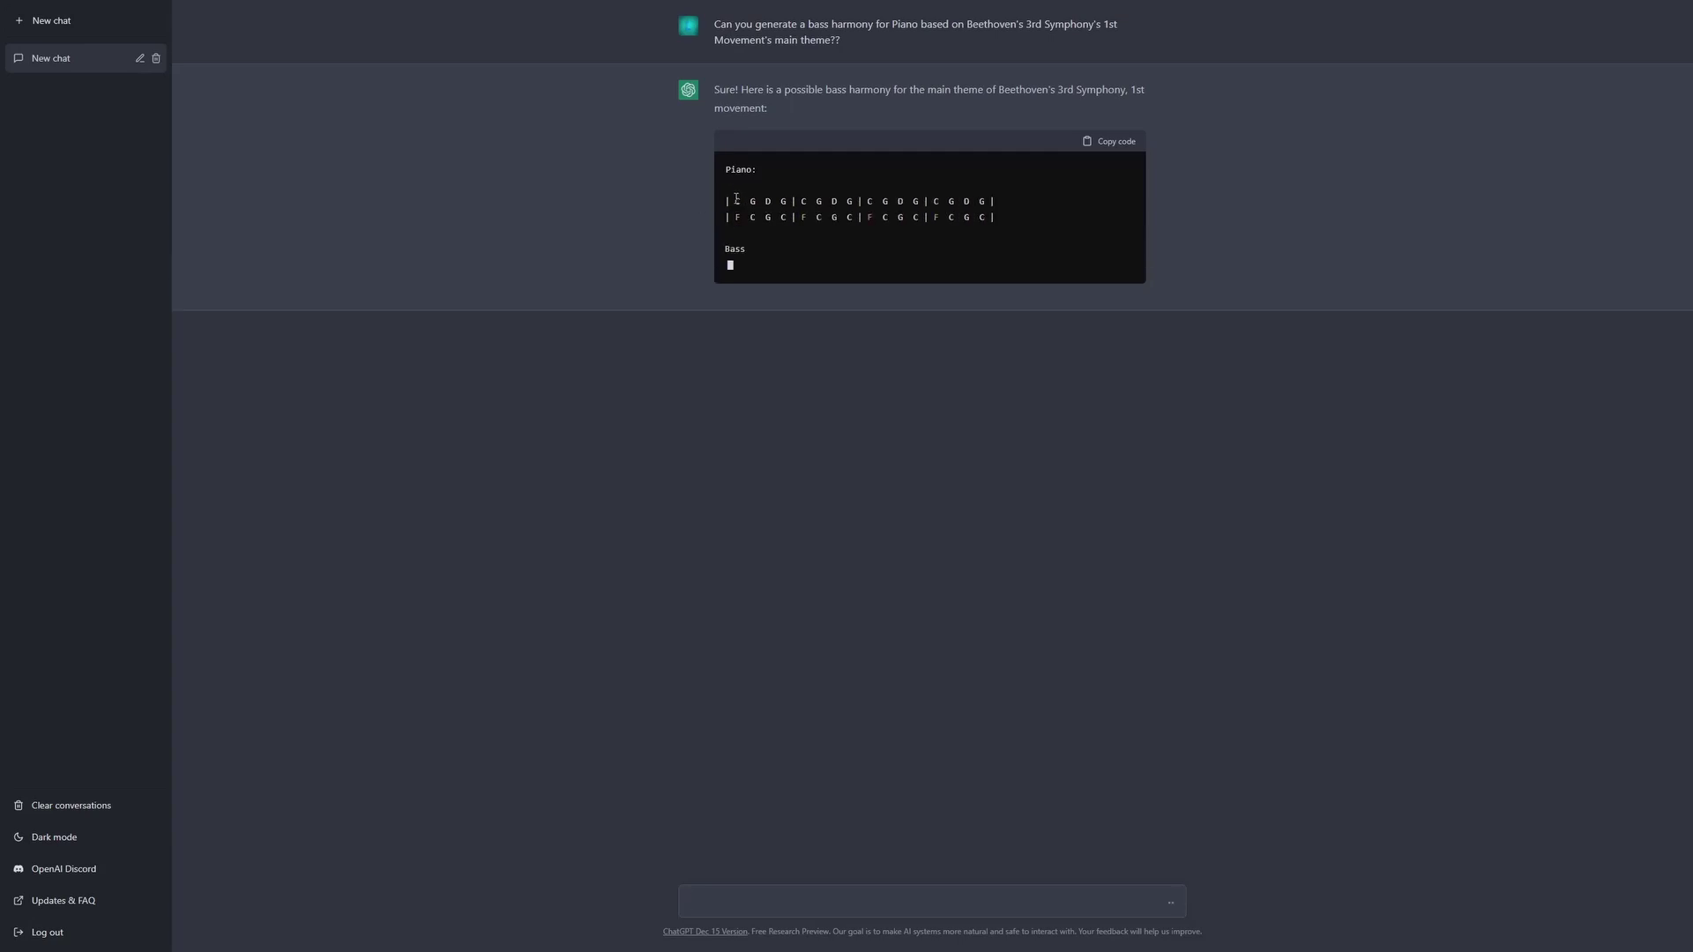
- Select the Piano note lines and the whole reply from 'Sure!' through the explanation
drag(736, 198, 987, 215)
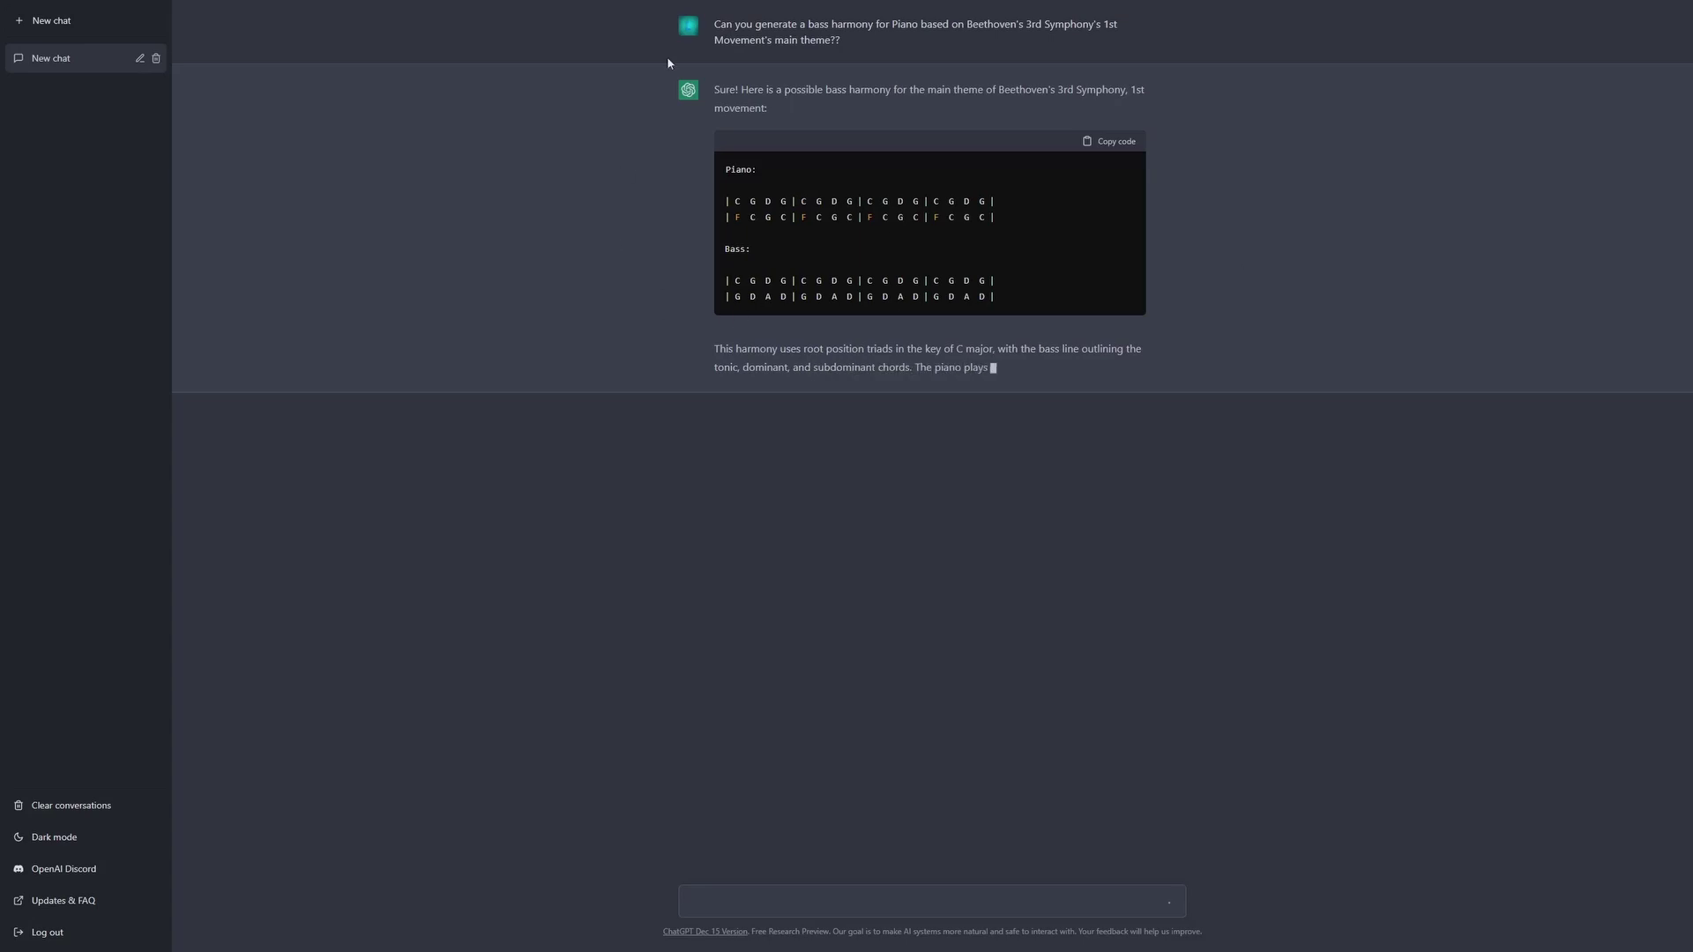
drag(666, 57, 807, 379)
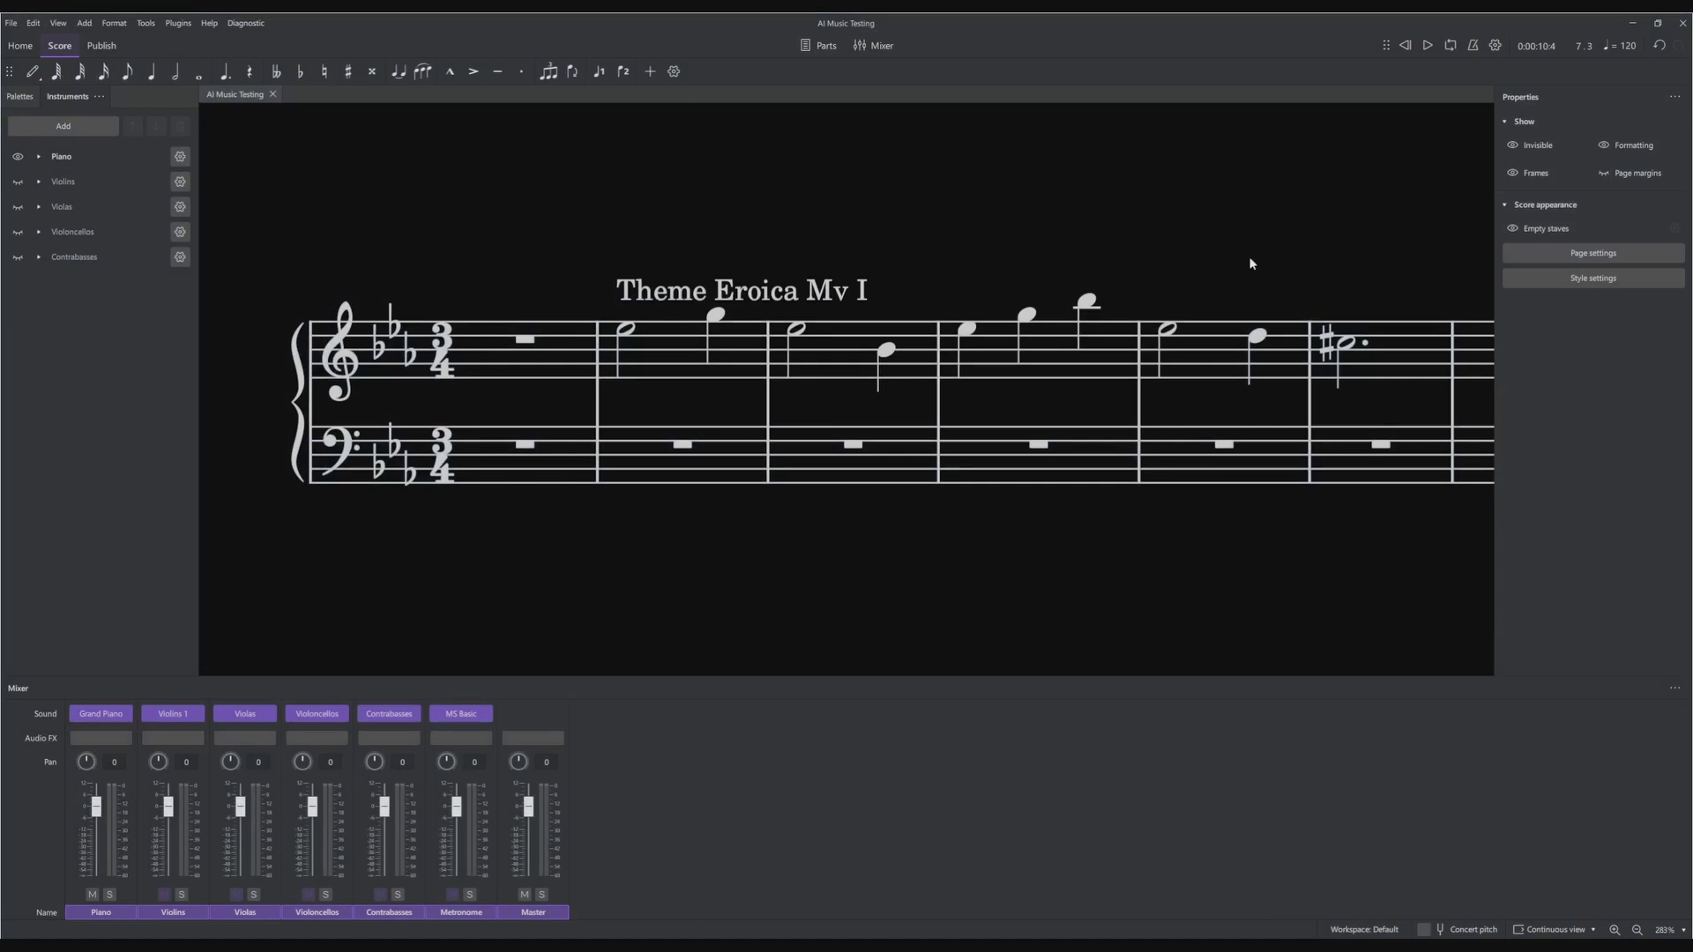
- Lower measure 8's first note to C5 and change measure 8 to 4/4 time
scroll(1250, 264, right, 10)
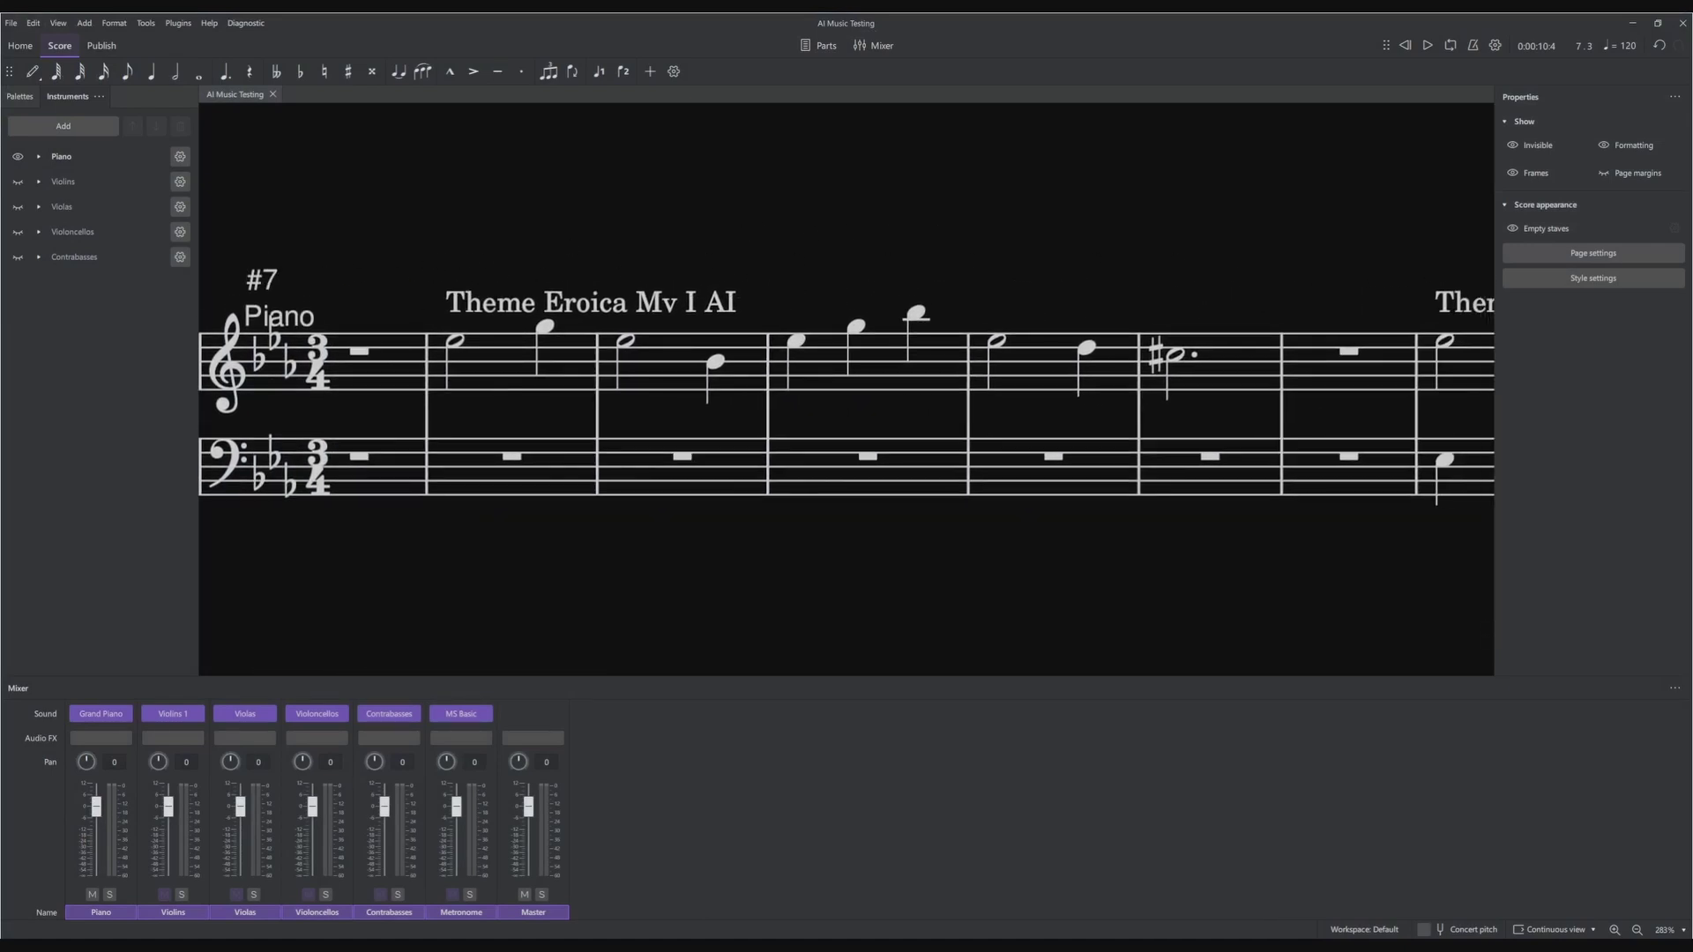
click(454, 340)
key(c)
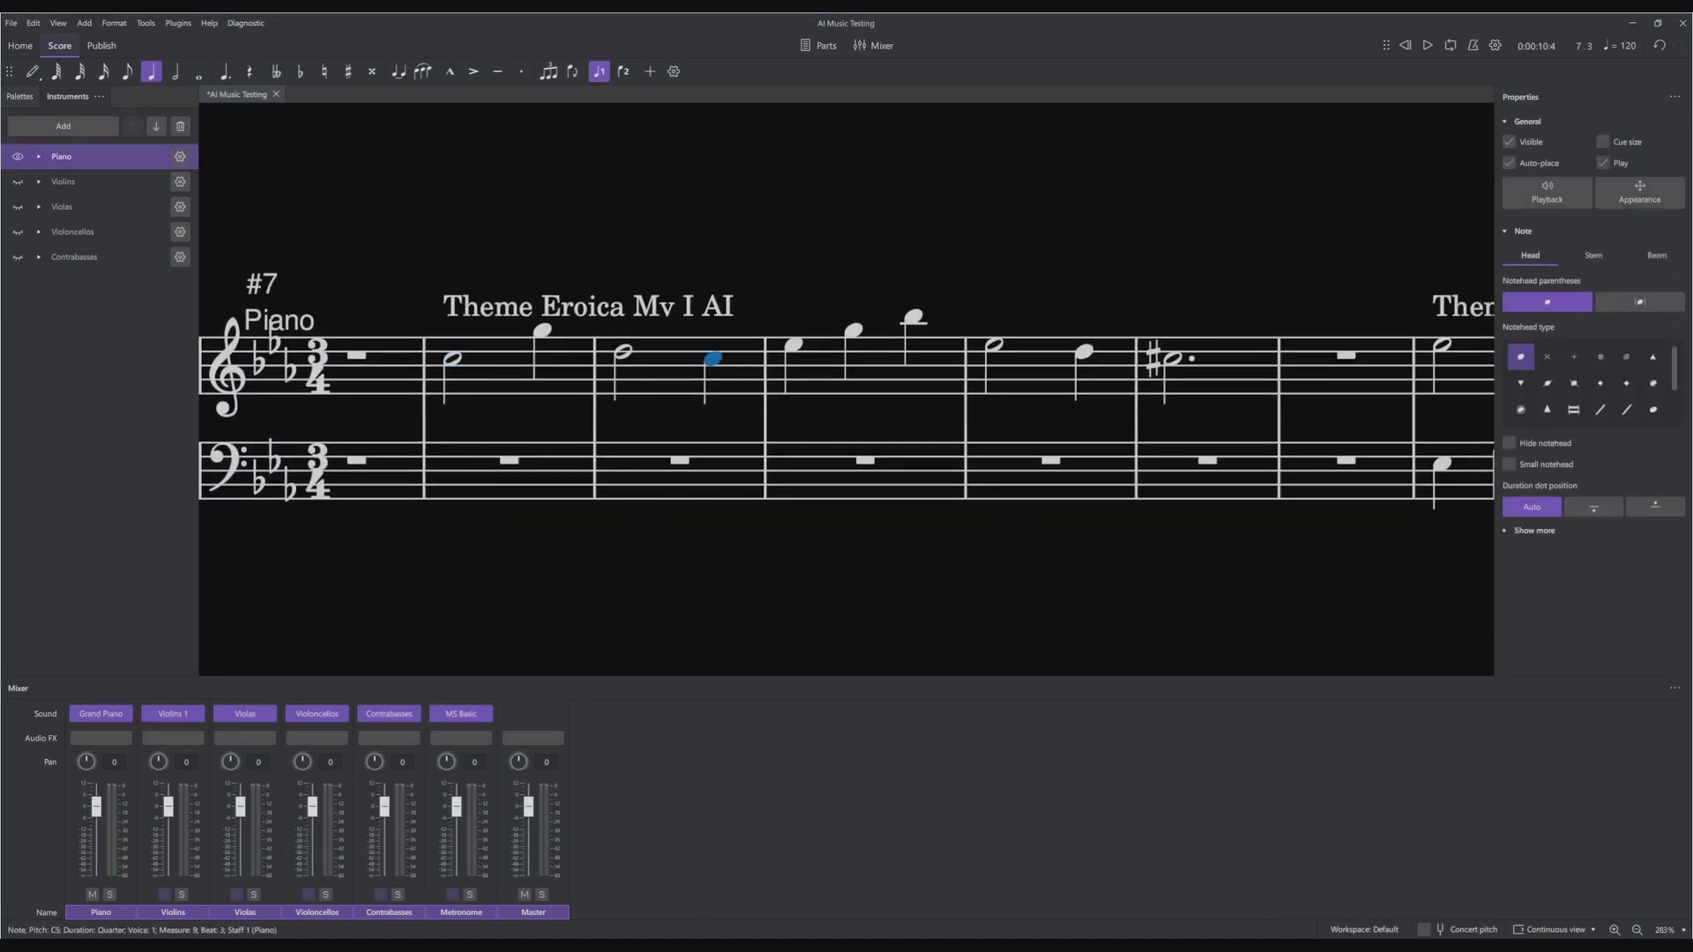
click(26, 99)
click(82, 216)
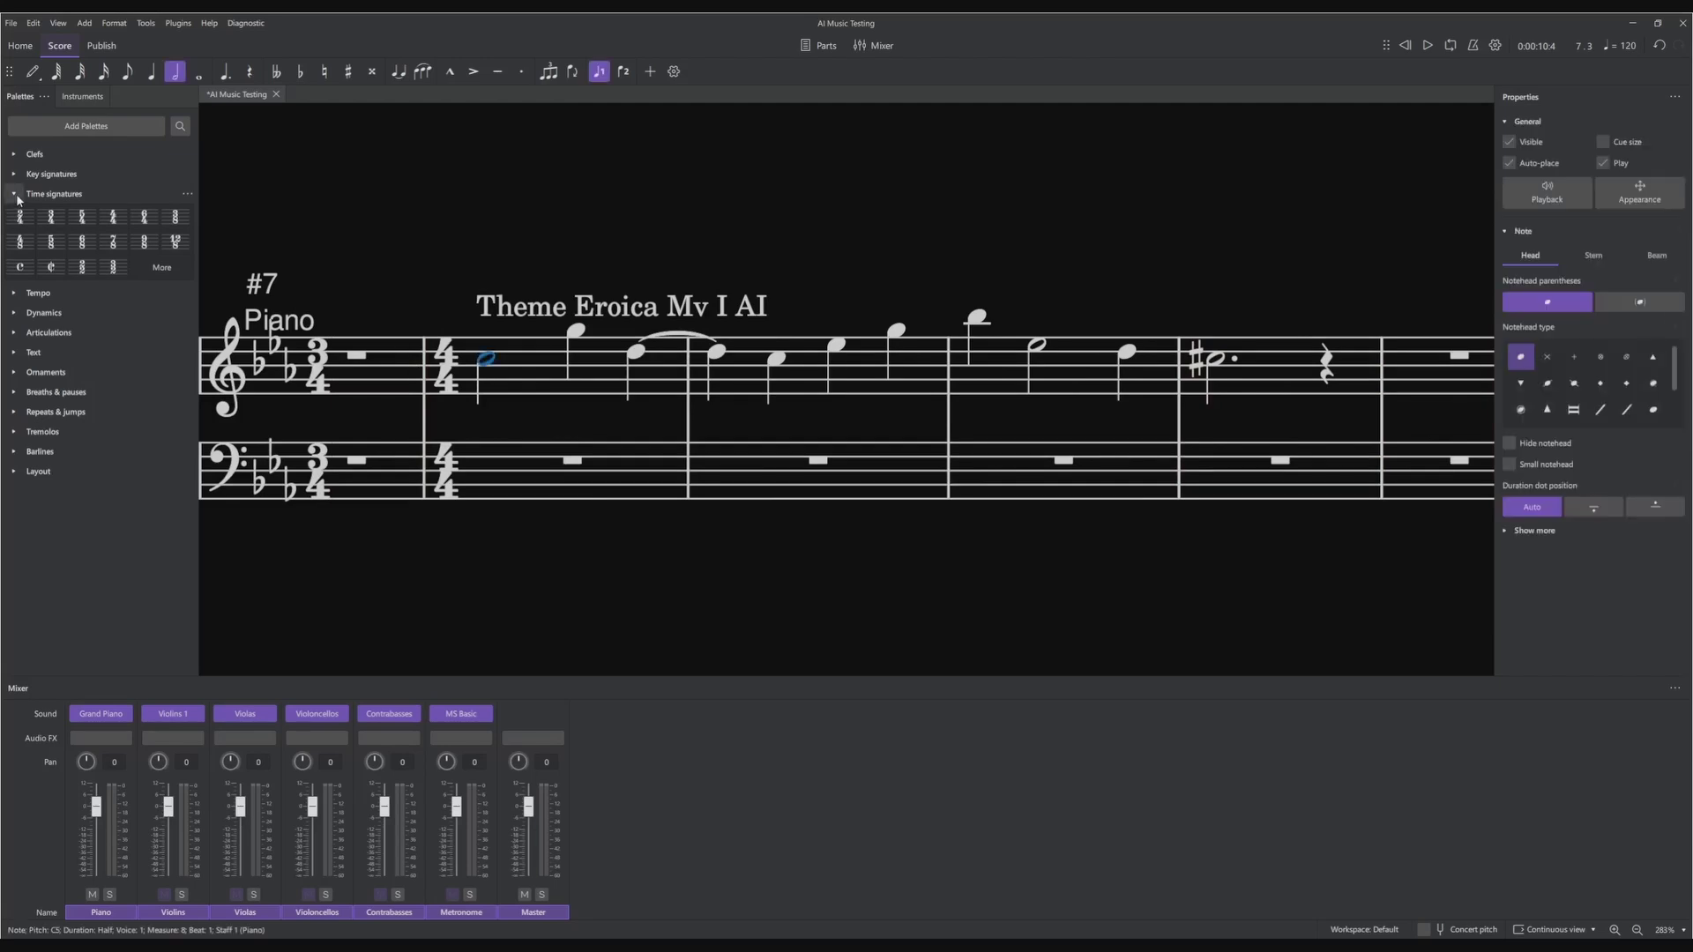
- Enter the D, G and C chord notes in measure 8
key(n)
key(d)
key(g)
key(c)
key(g)
key(d)
key(g)
key(c)
key(g)
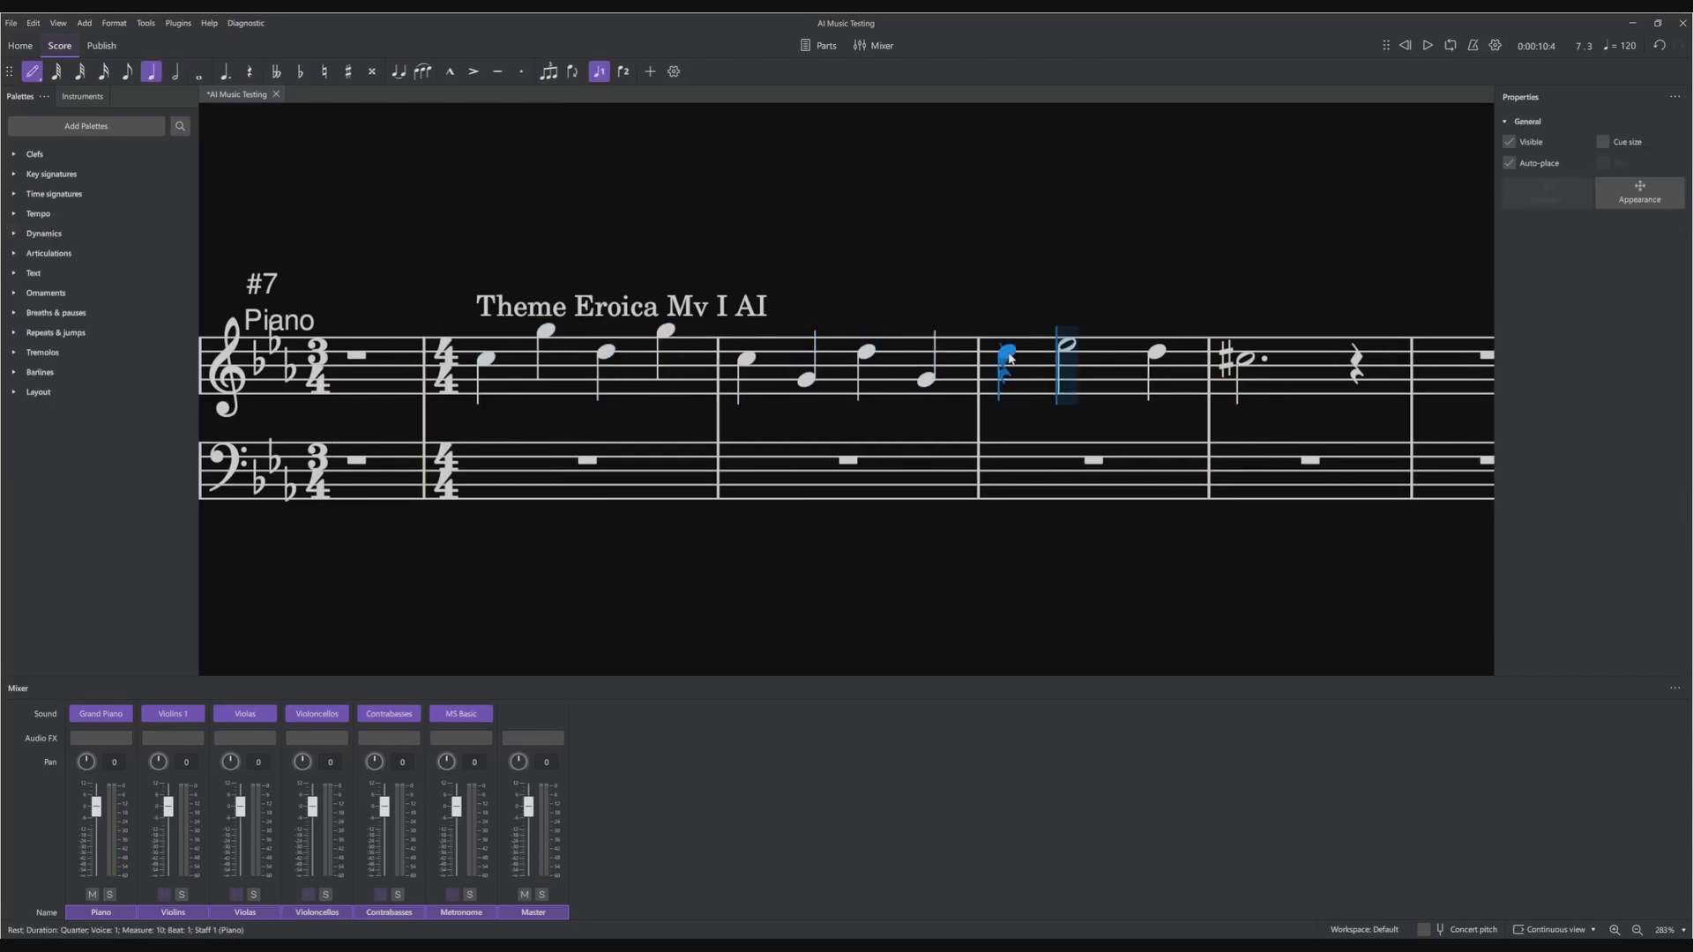
key(Escape)
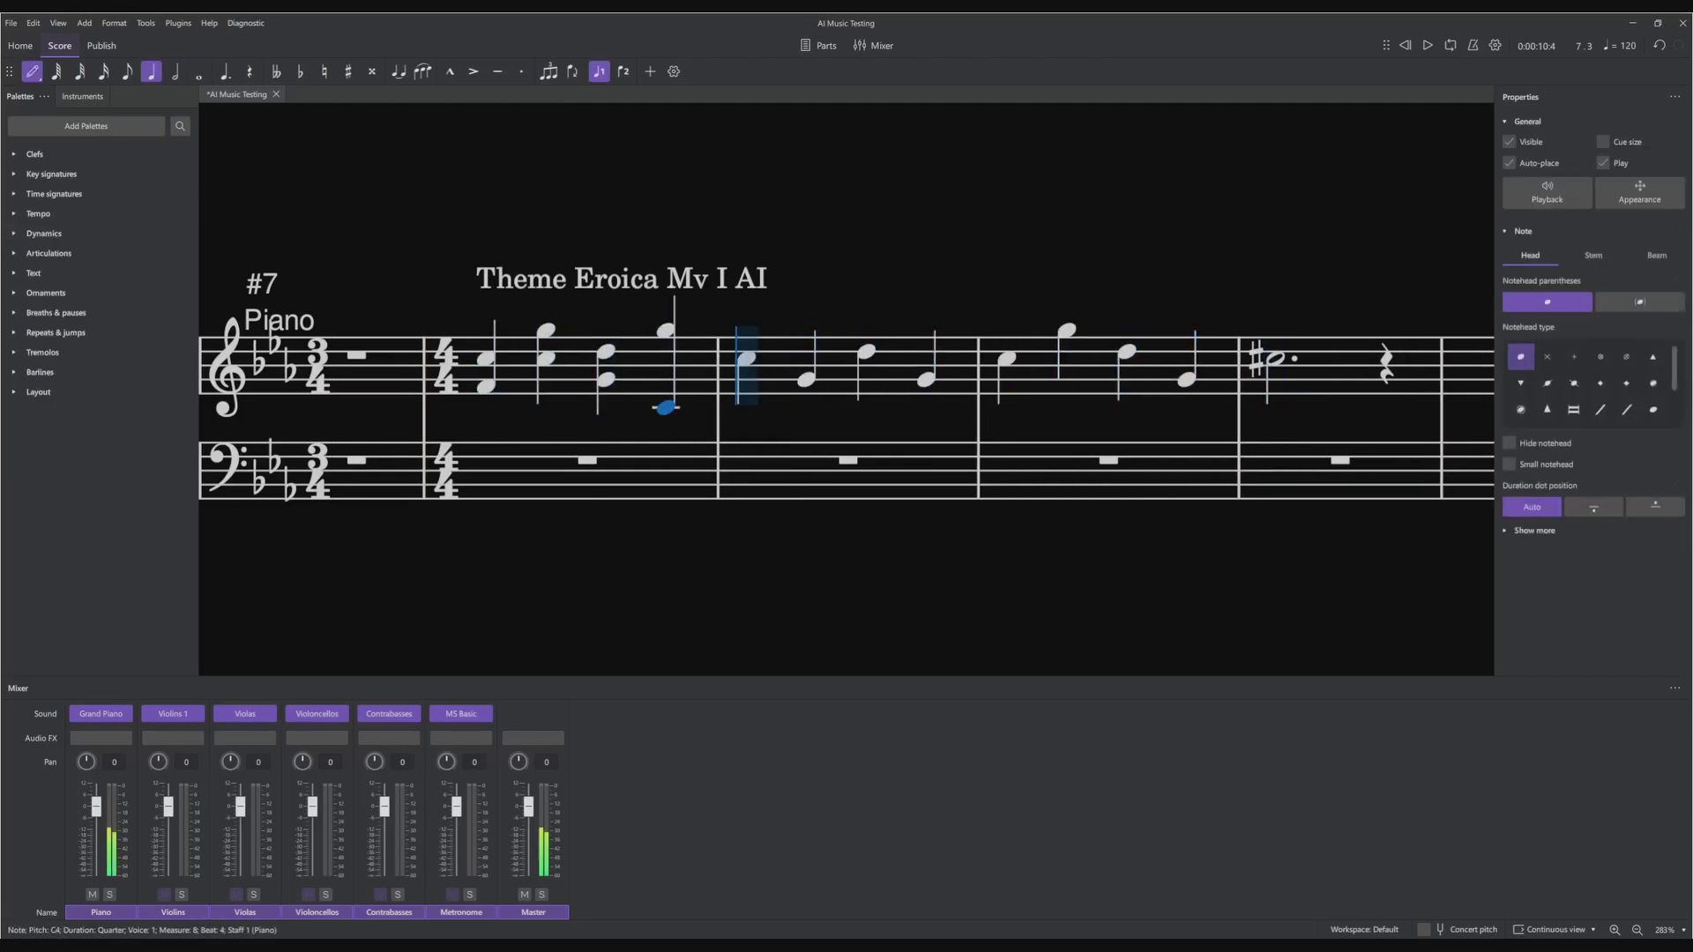
- Fill the bass staff beats with G, D3 and G3 chord notes, then select treble measure 10
key(ctrl+z)
text(ng)
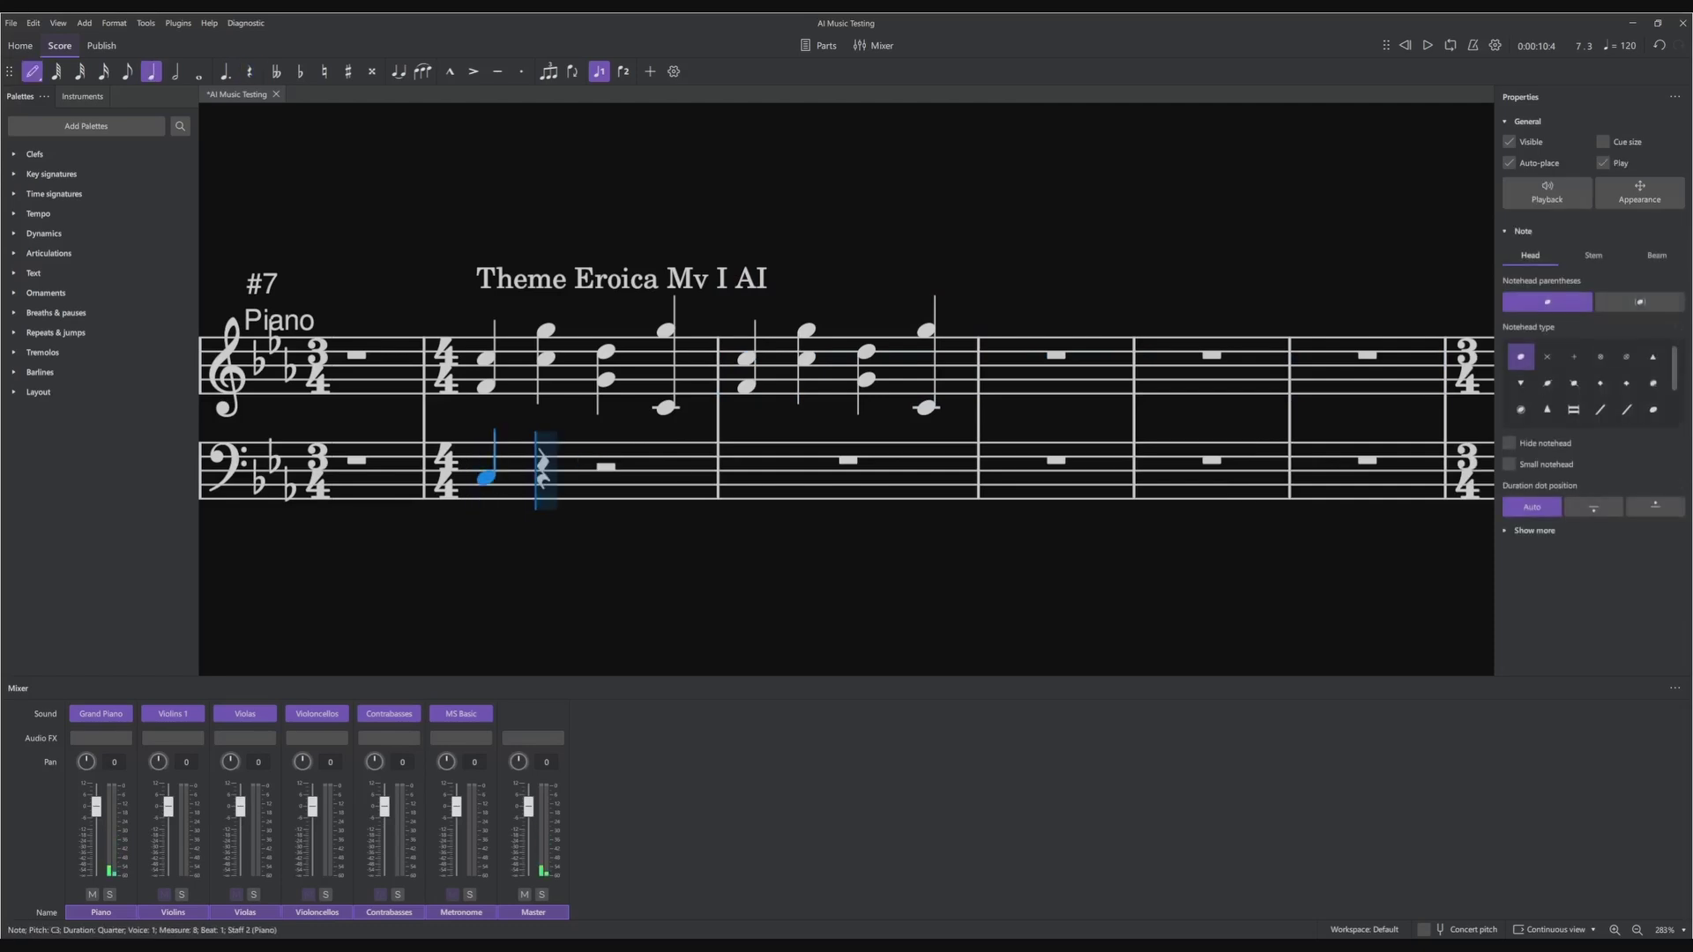
text(g)
key(shift+d)
key(d)
key(g)
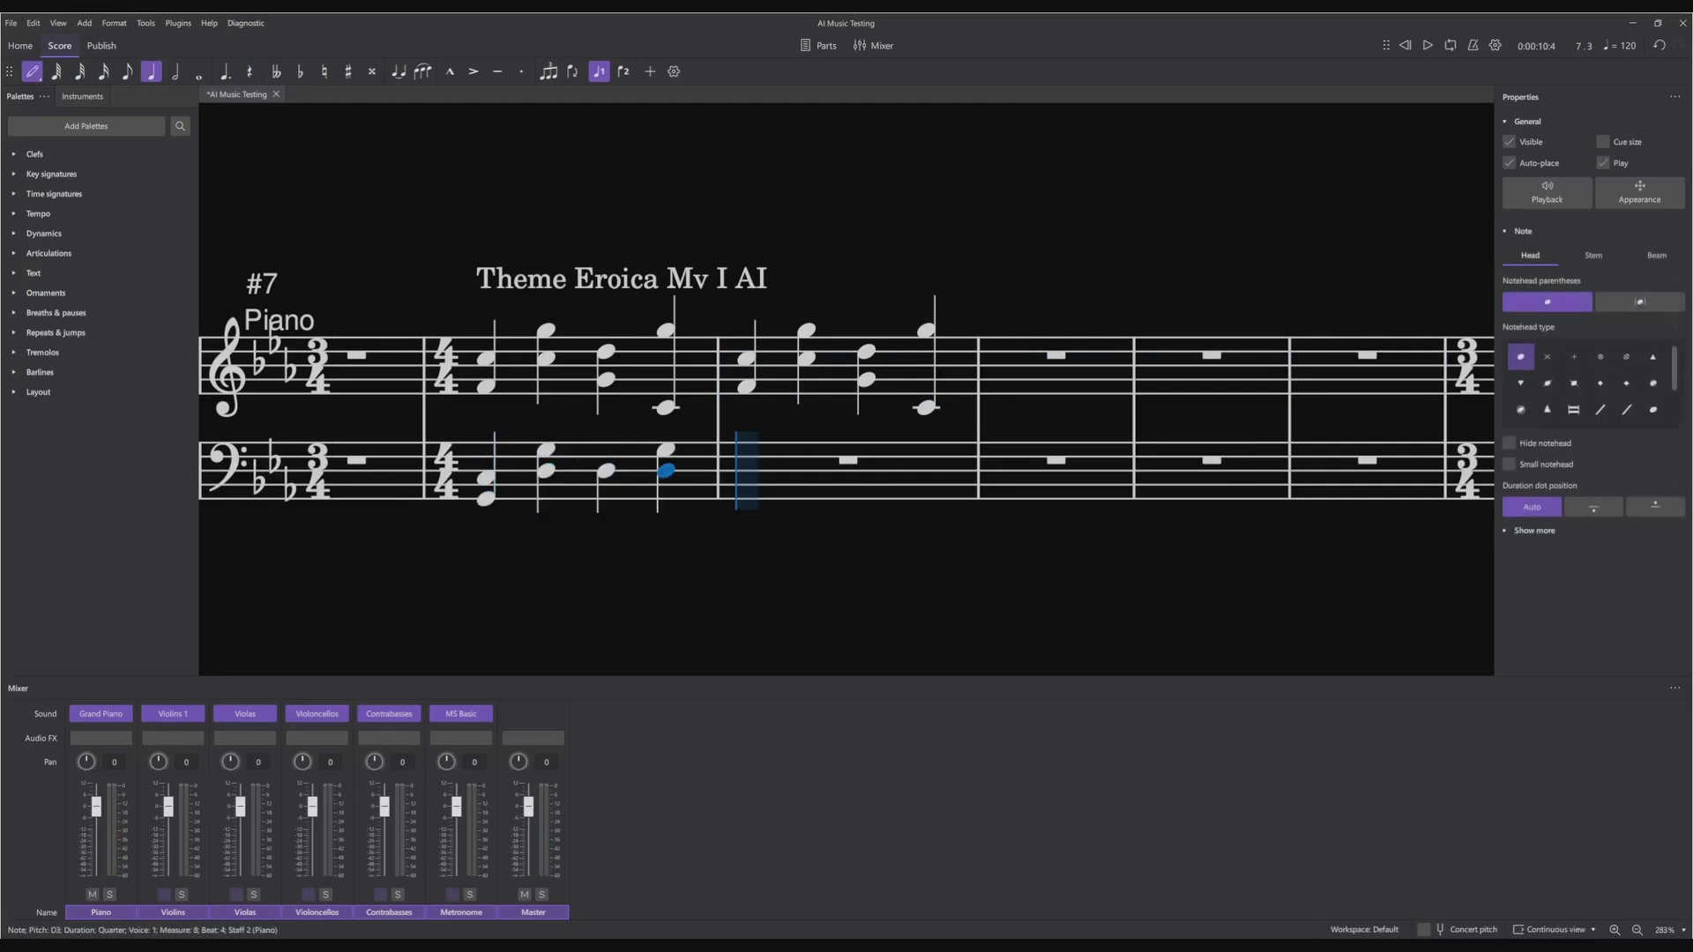
key(shift+d)
click(1041, 348)
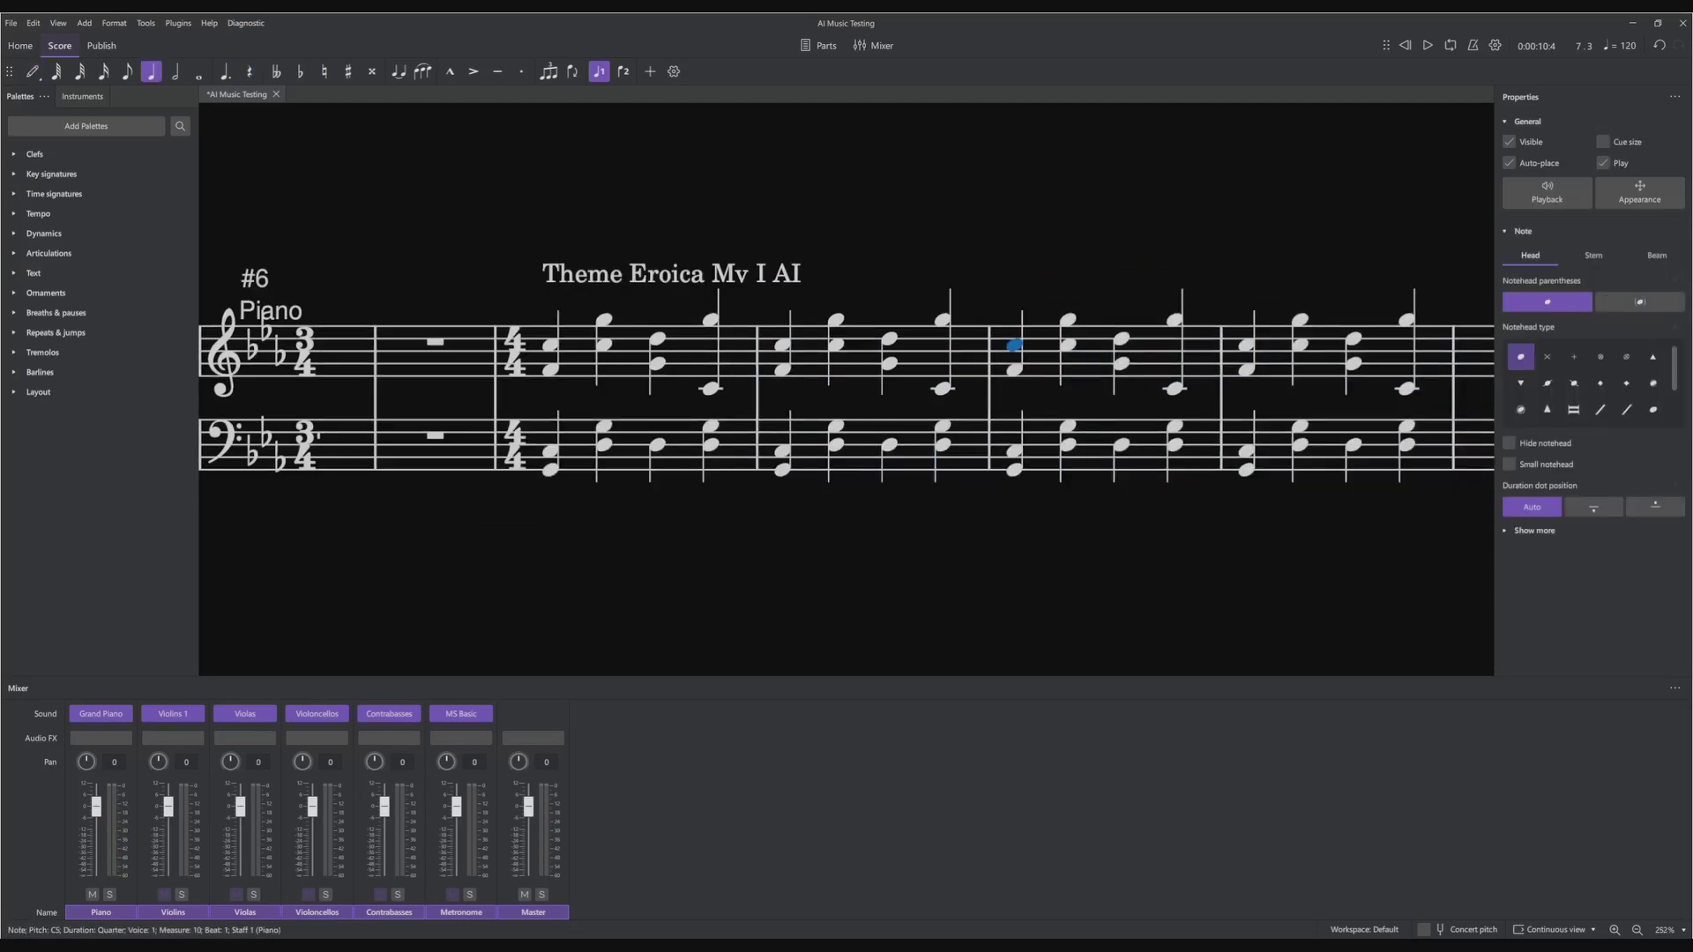
click(636, 217)
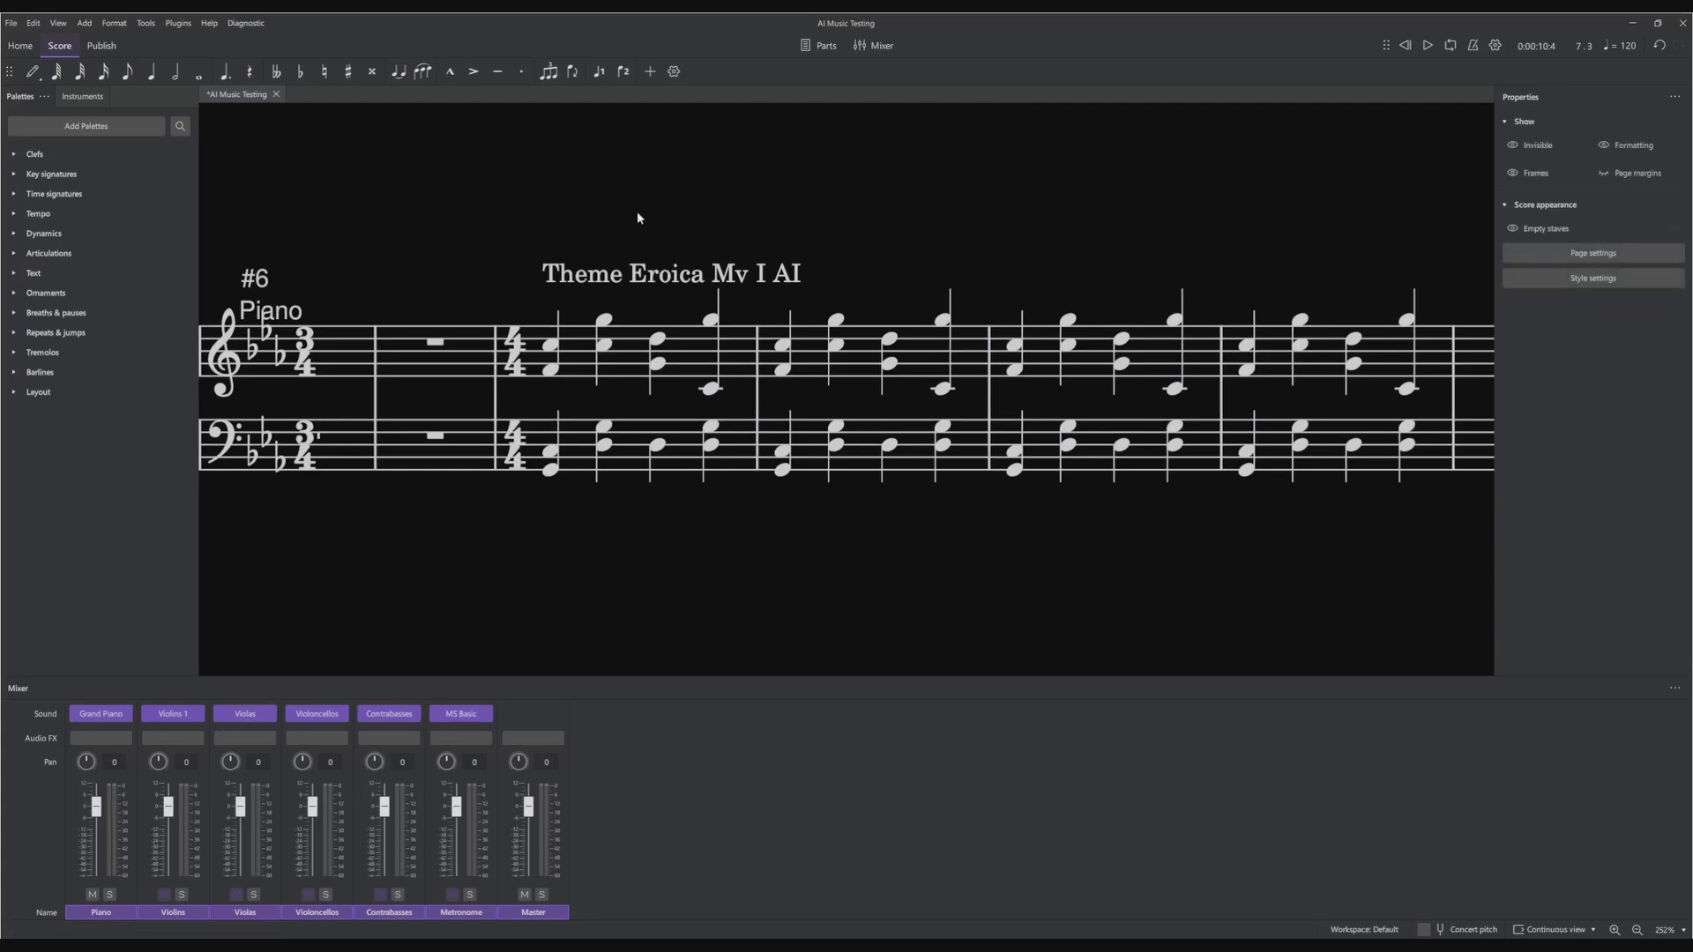
scroll(662, 218, left, 10)
- Play the score from the first measure, then stop
click(531, 436)
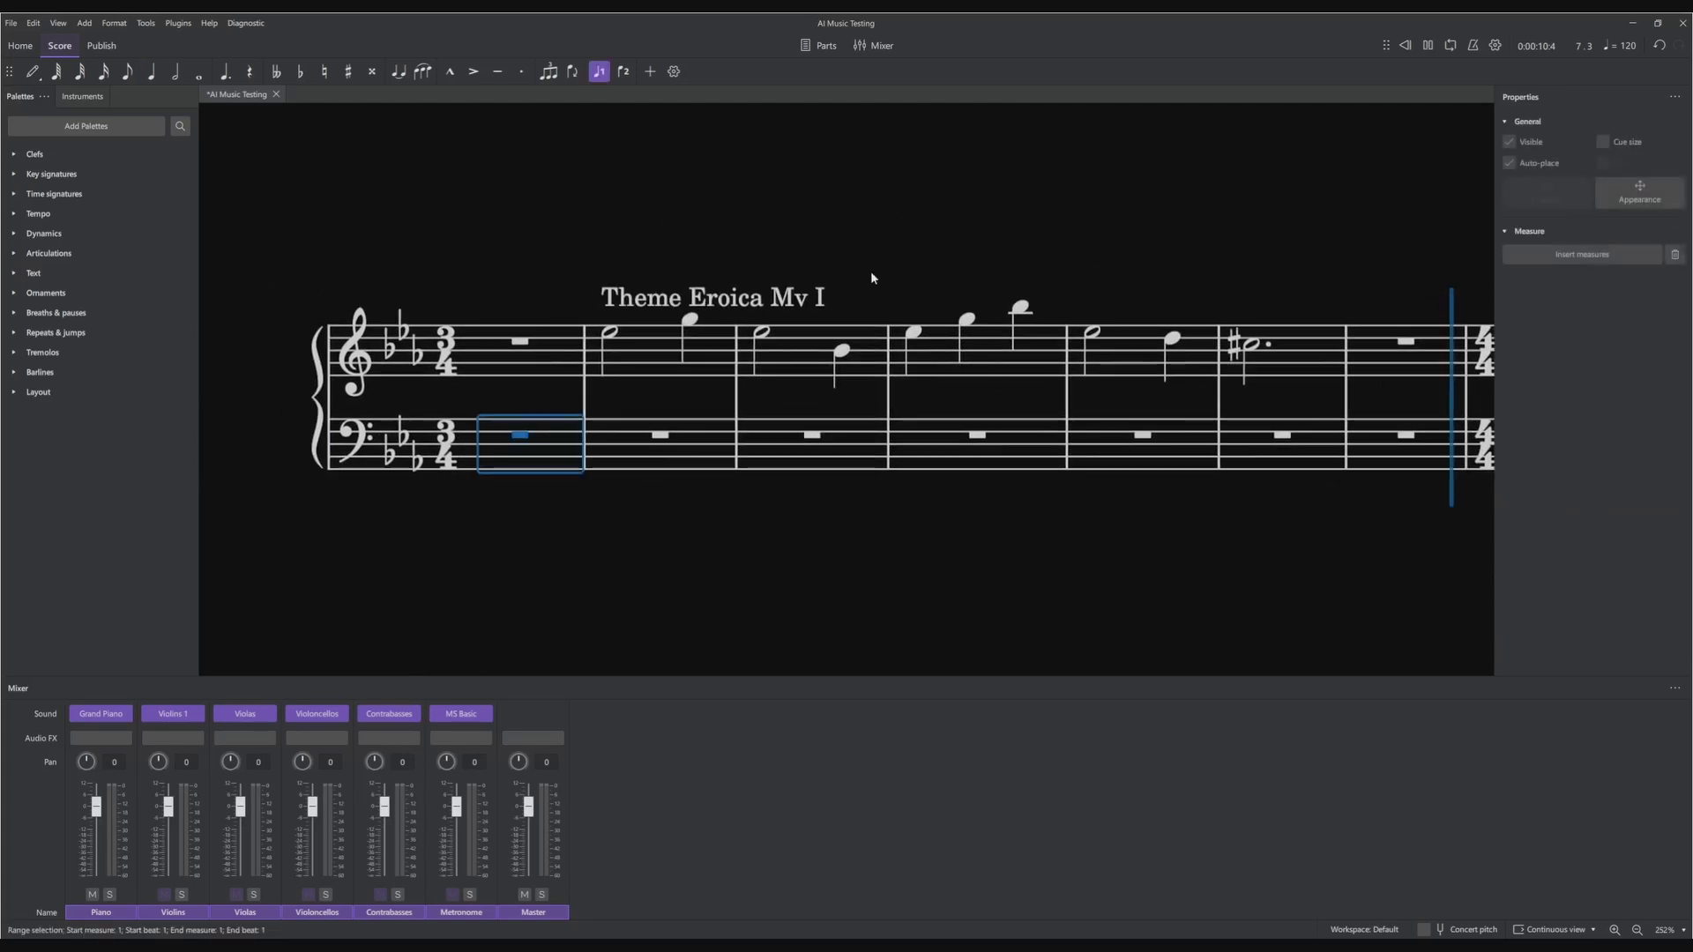
key(space)
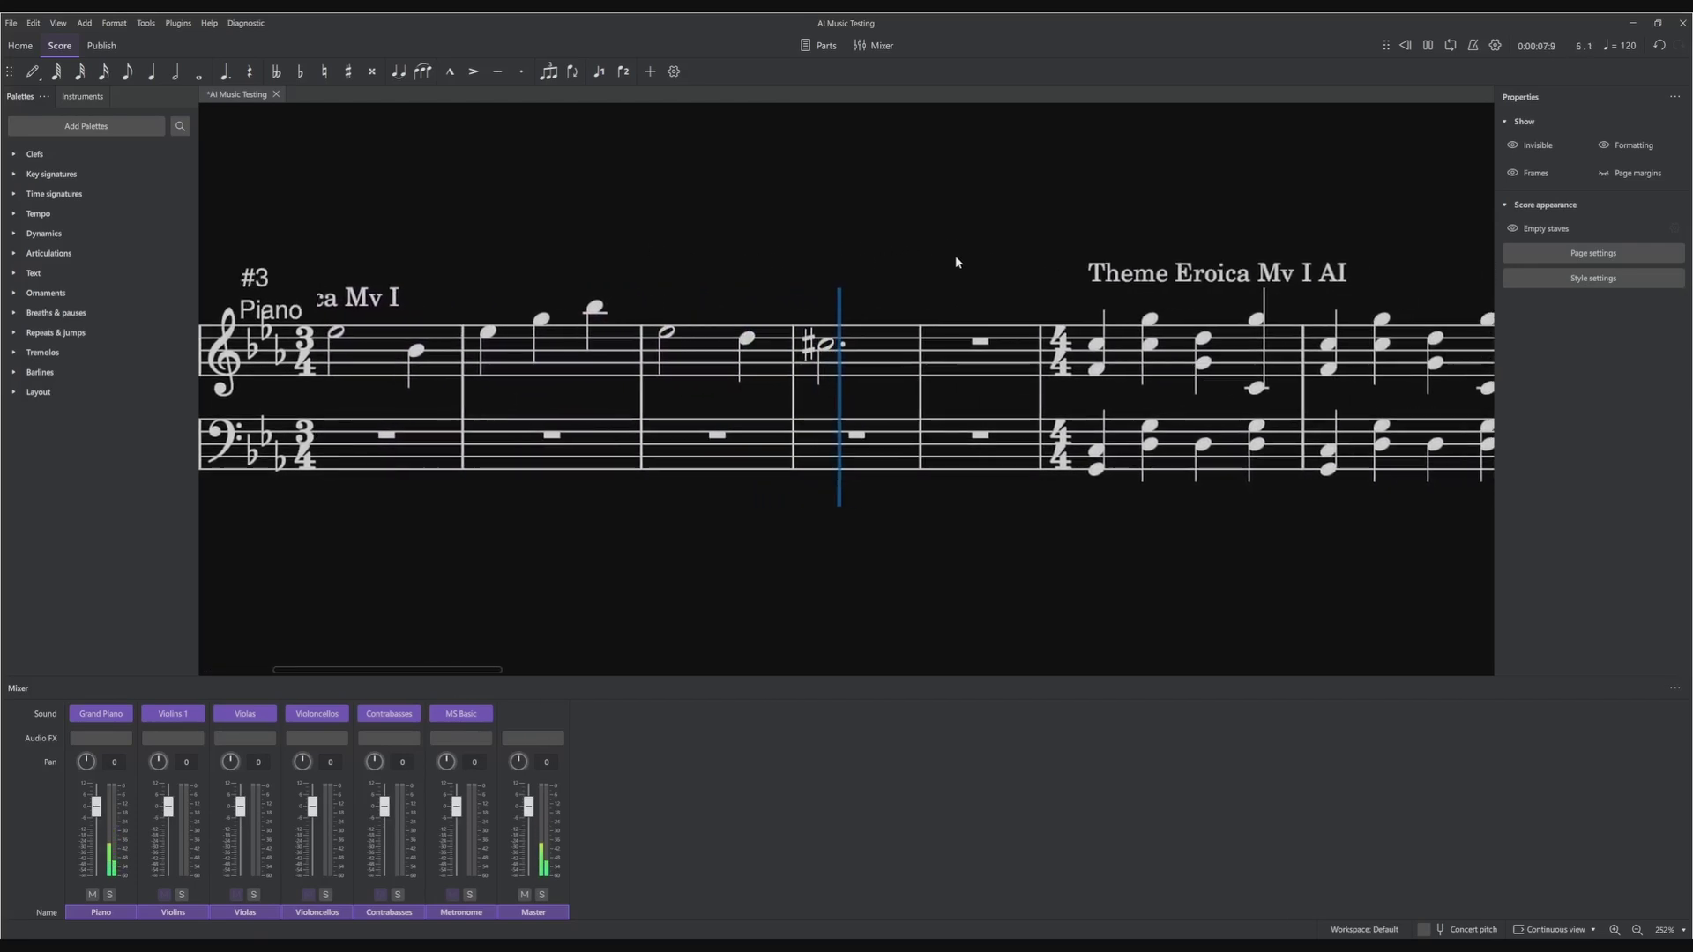
key(space)
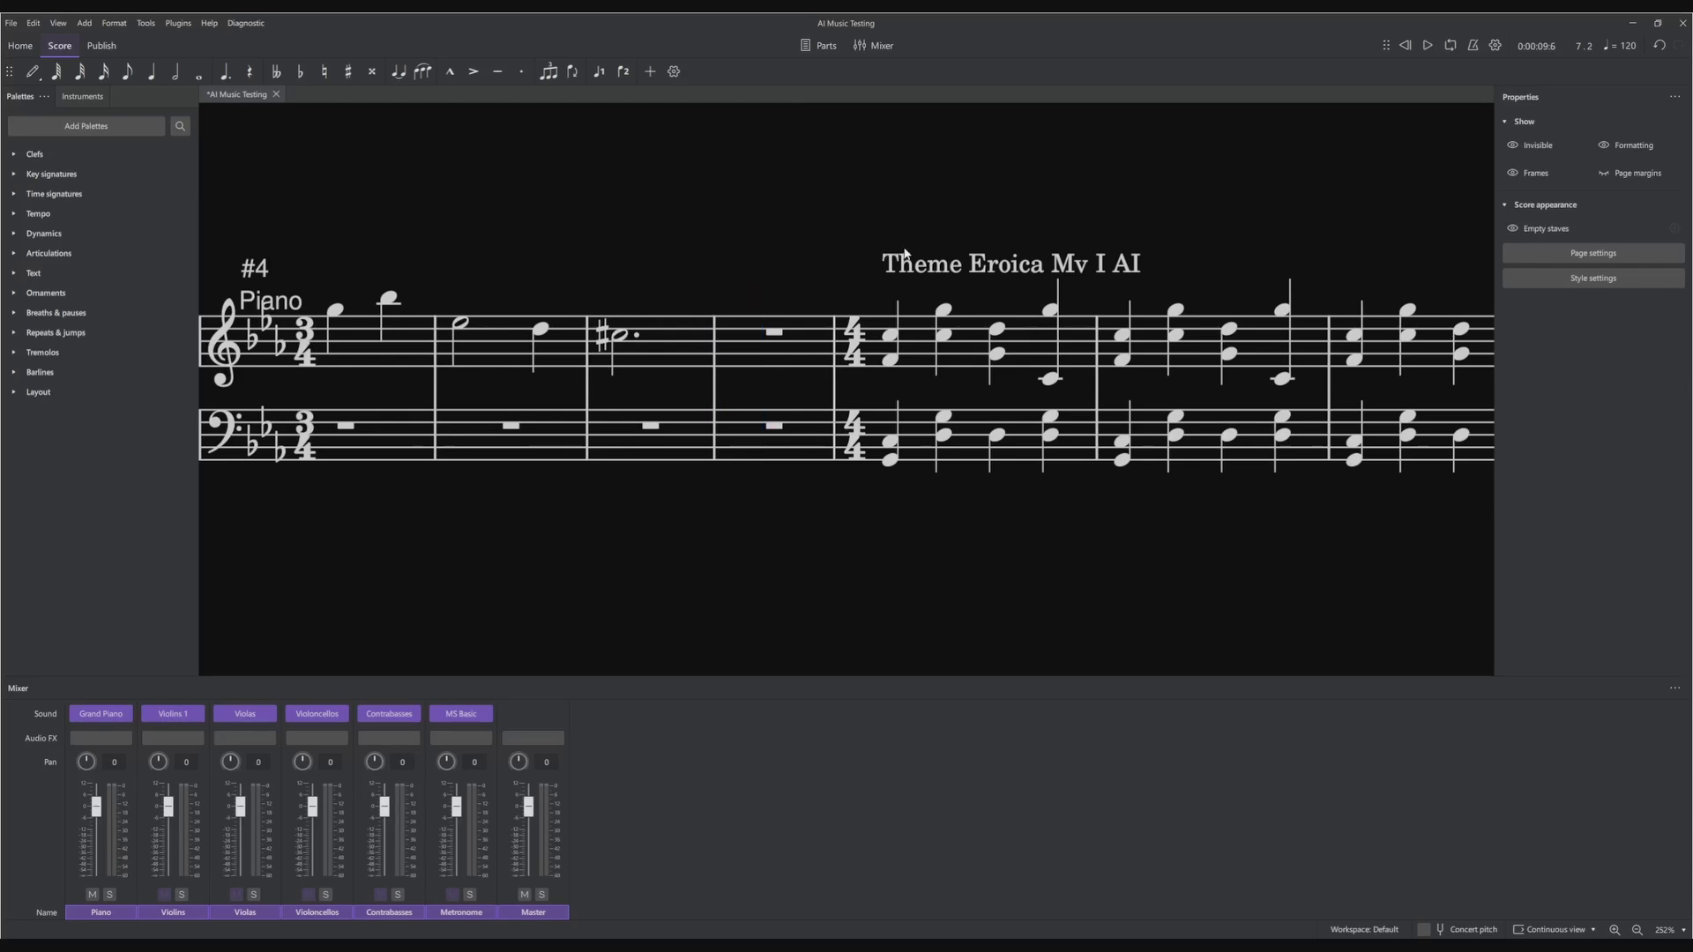
- Bring the 4/4 AI harmony into view and play it from its first chord
scroll(764, 240, right, 5)
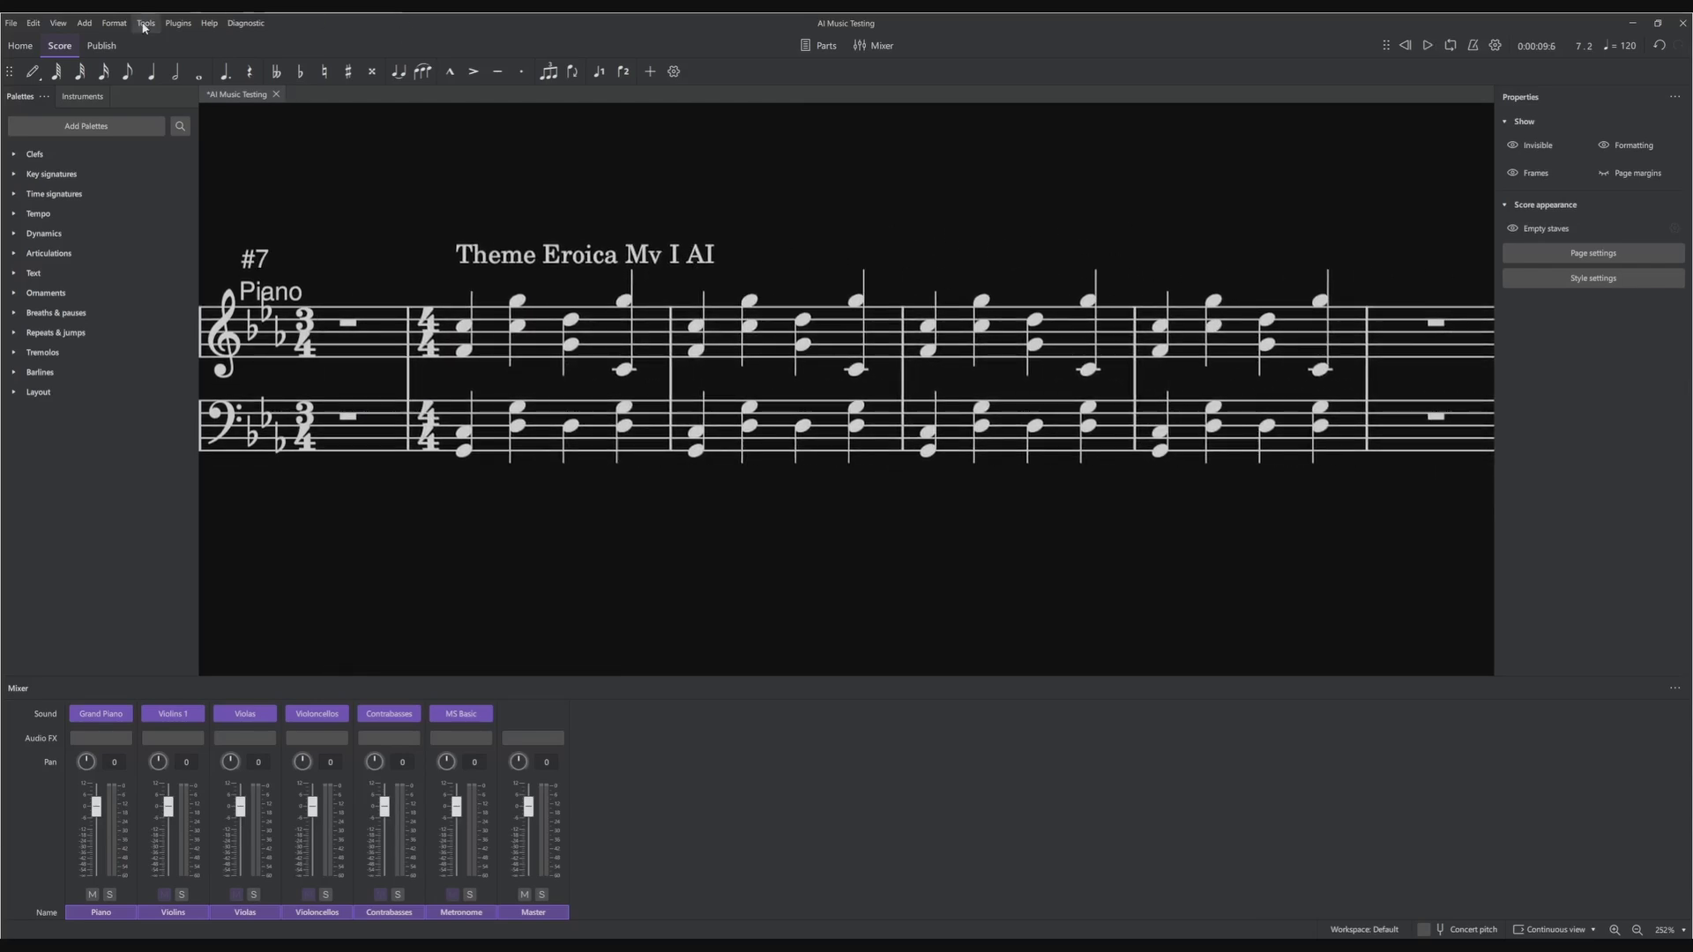
scroll(1125, 185, right, 1)
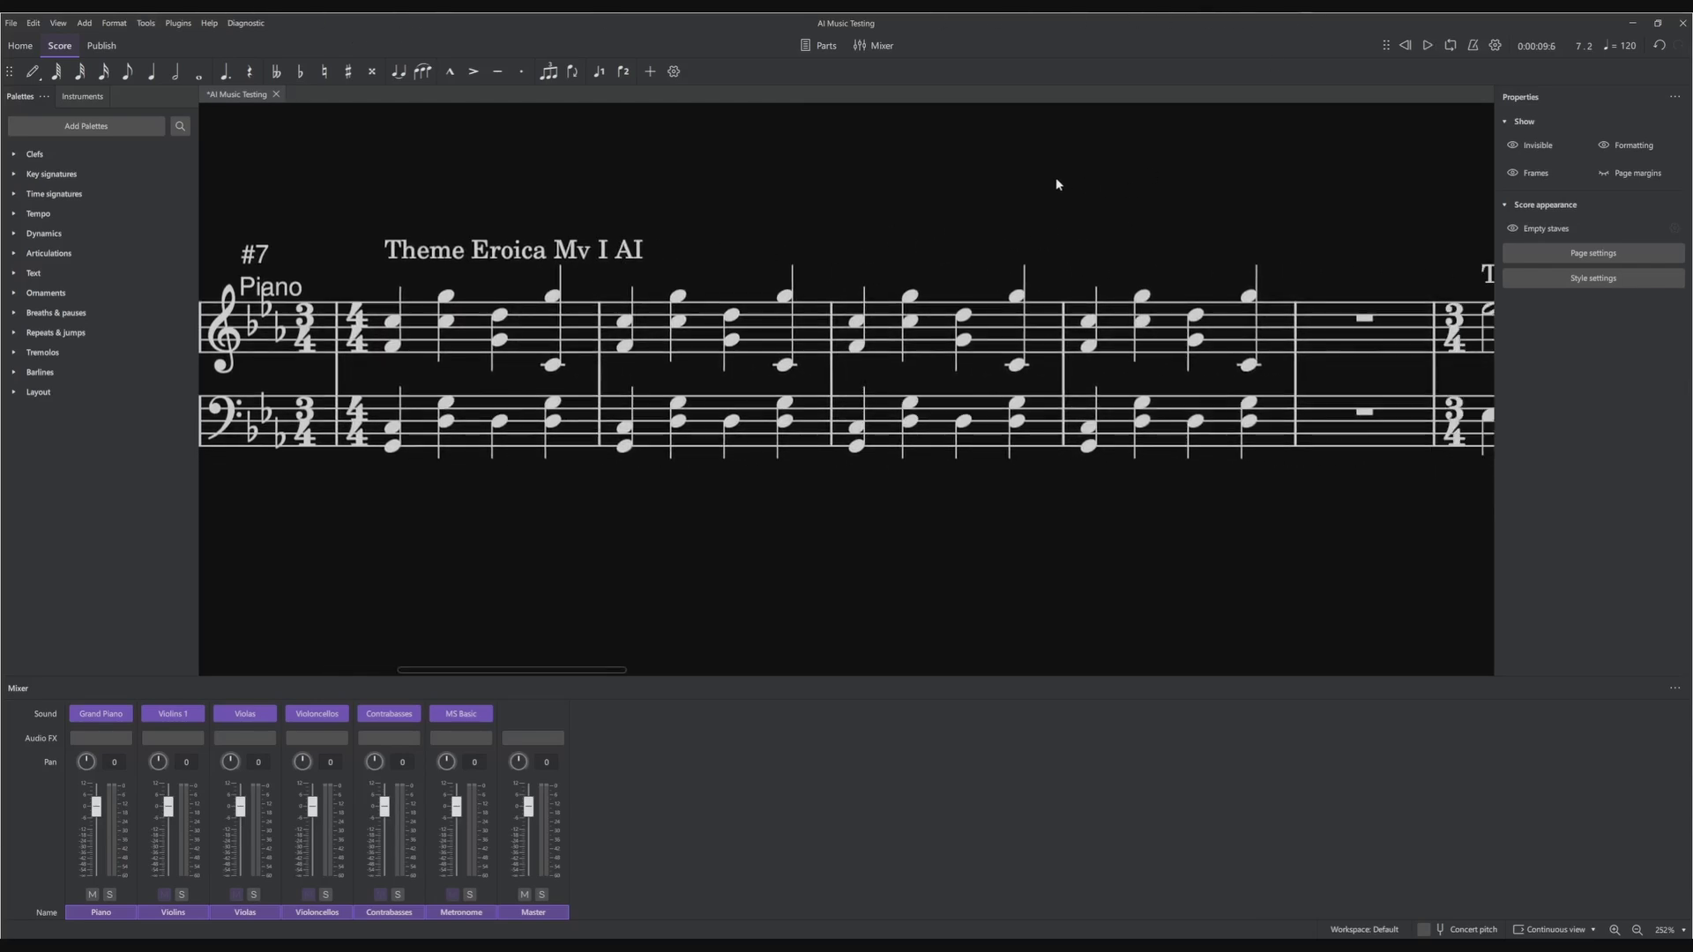
scroll(382, 215, left, 1)
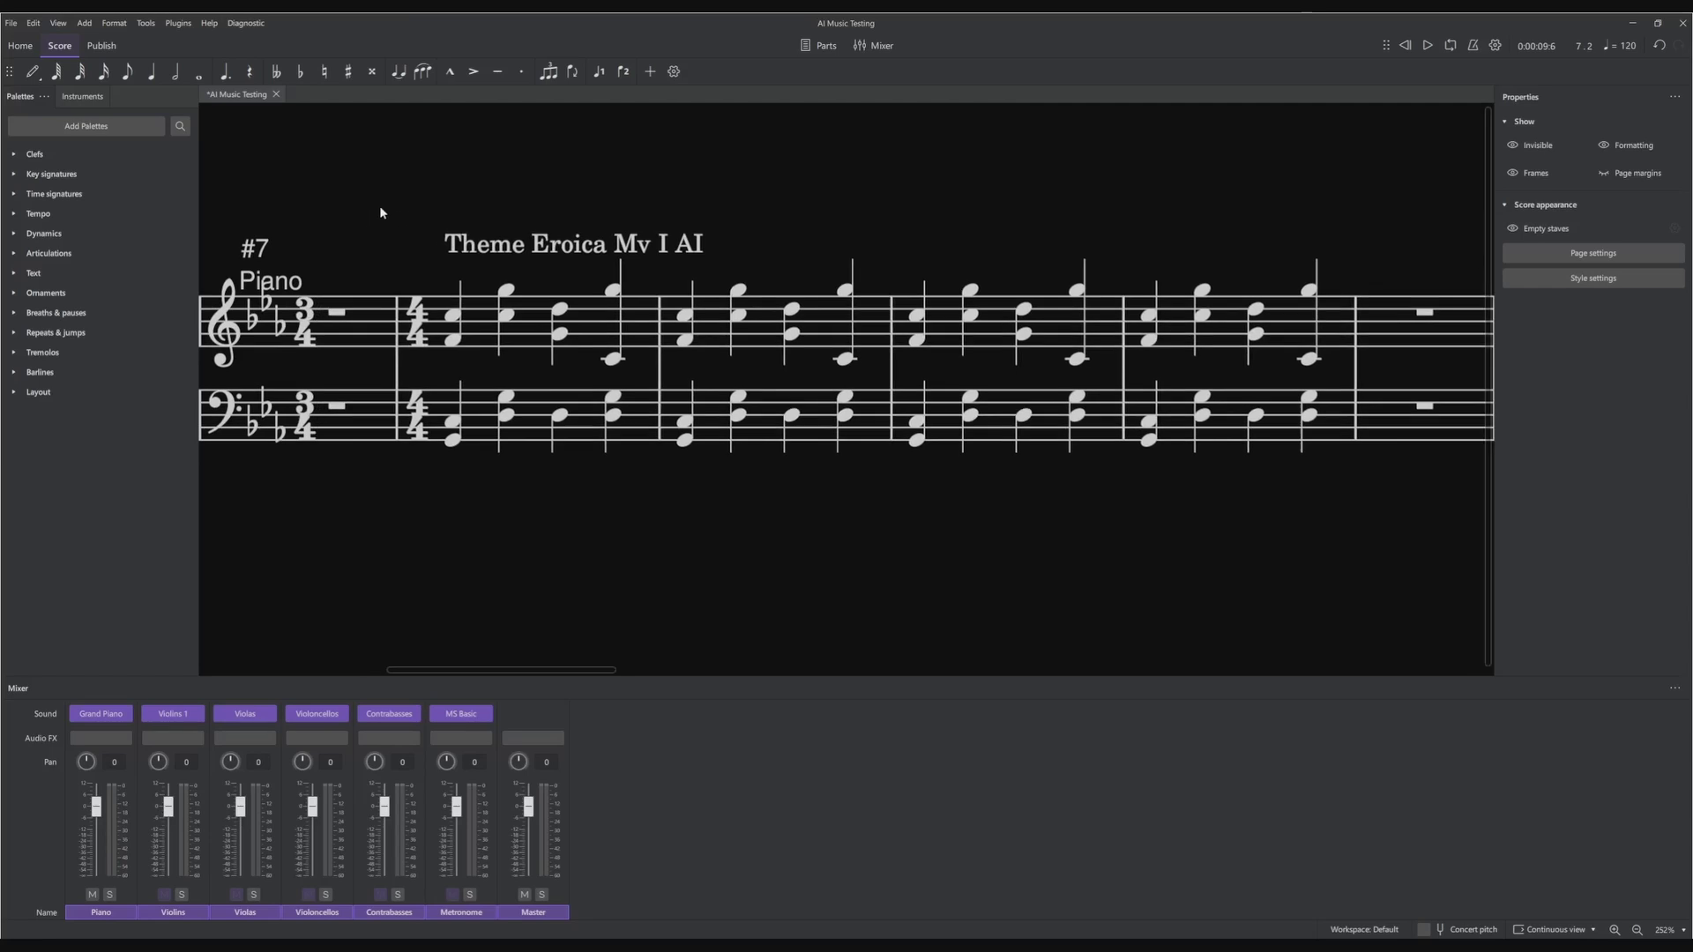
key(Right)
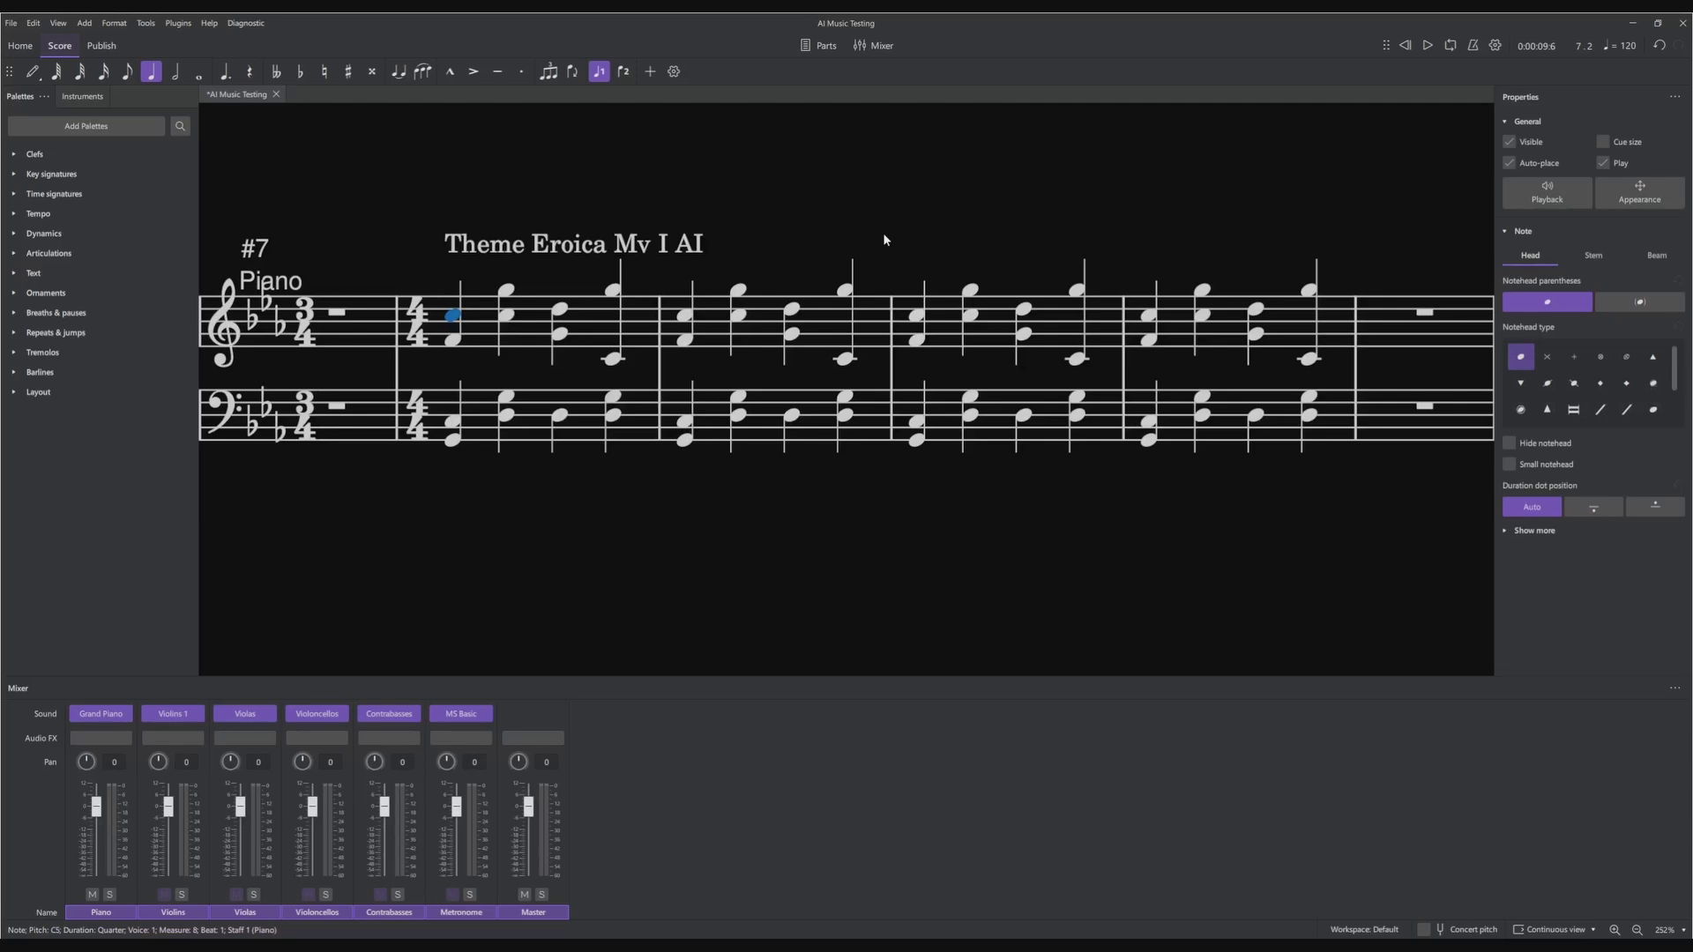
drag(817, 236, 789, 343)
key(Right)
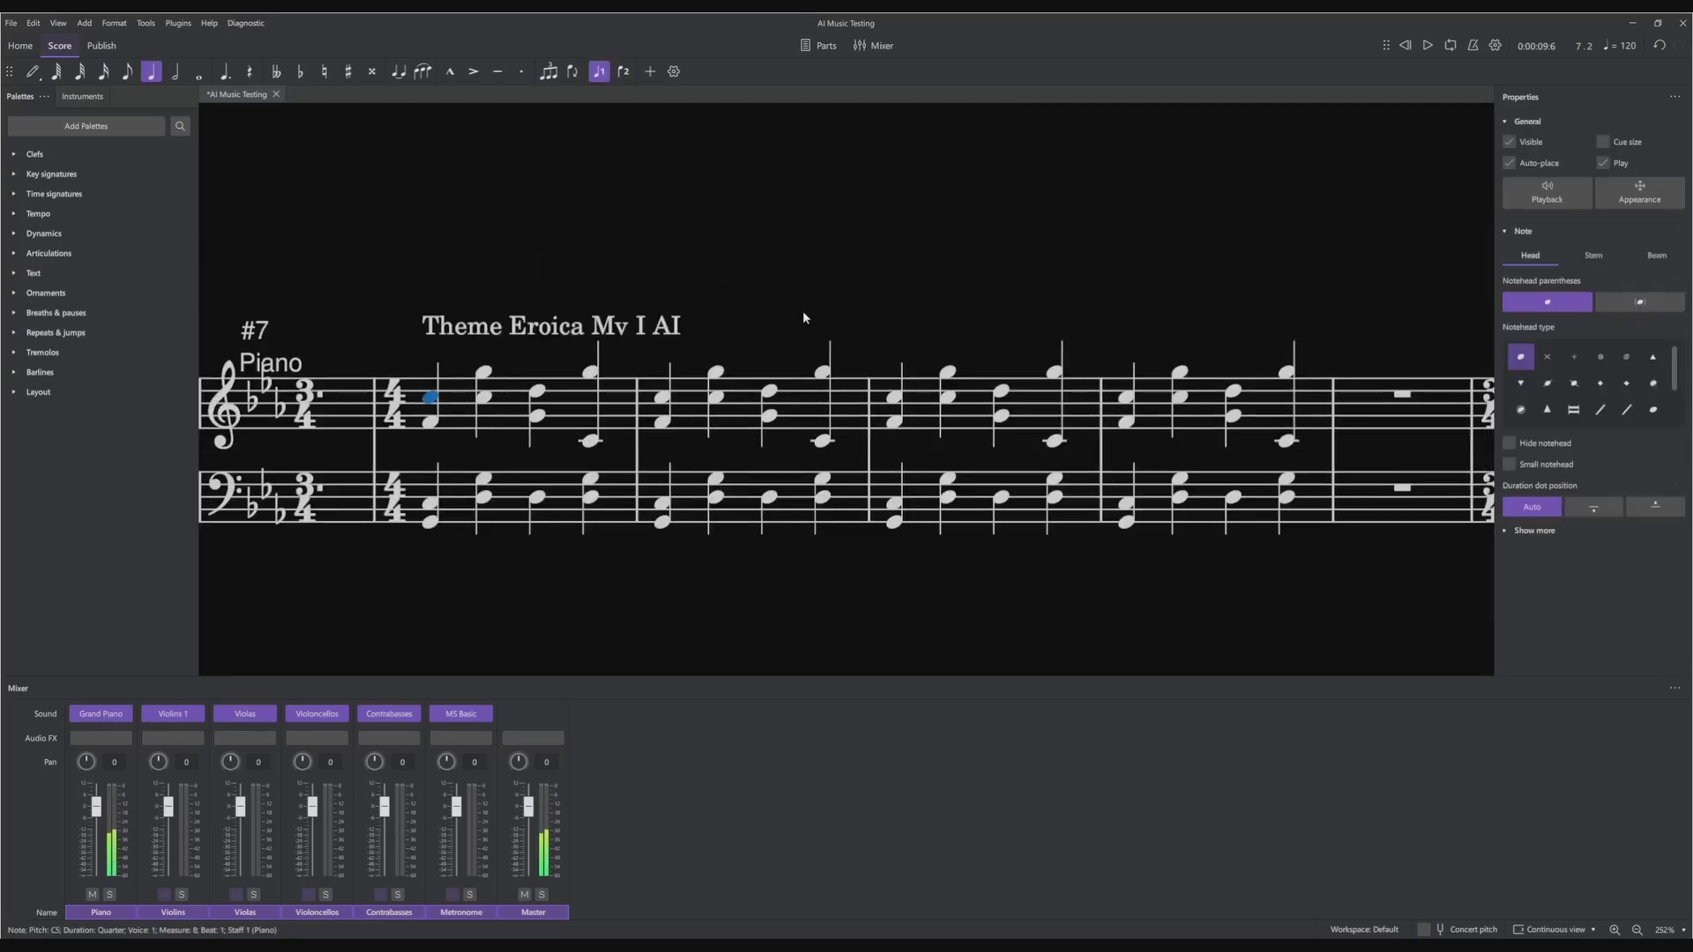
key(space)
key(space)
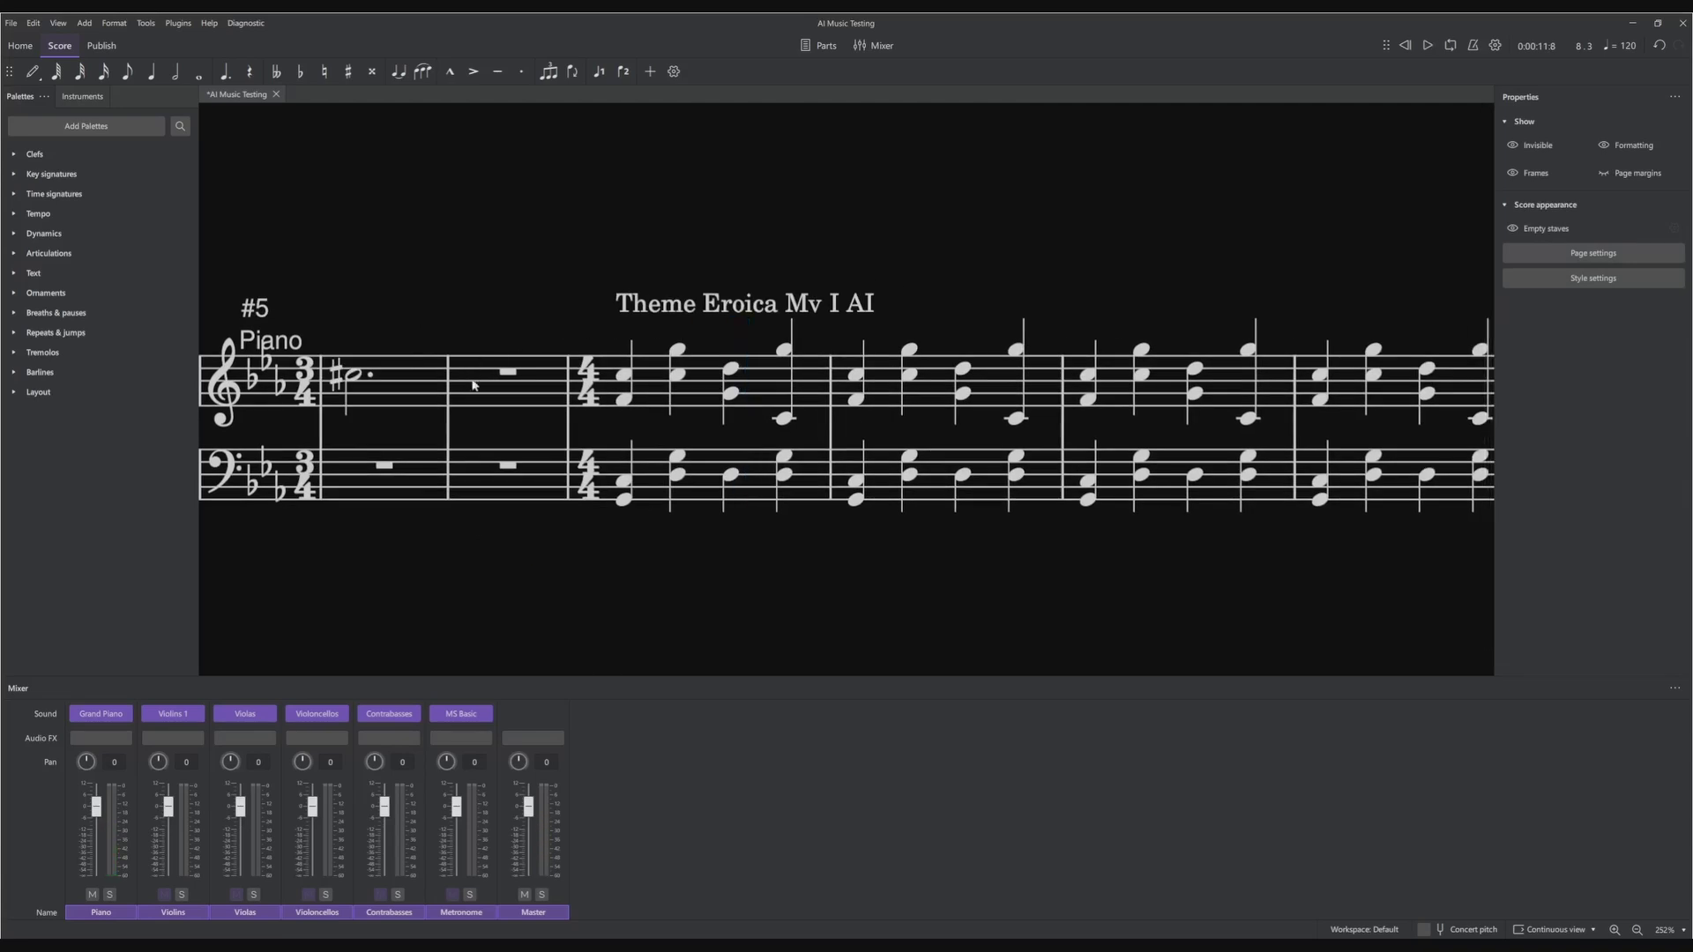
click(557, 290)
key(Escape)
key(space)
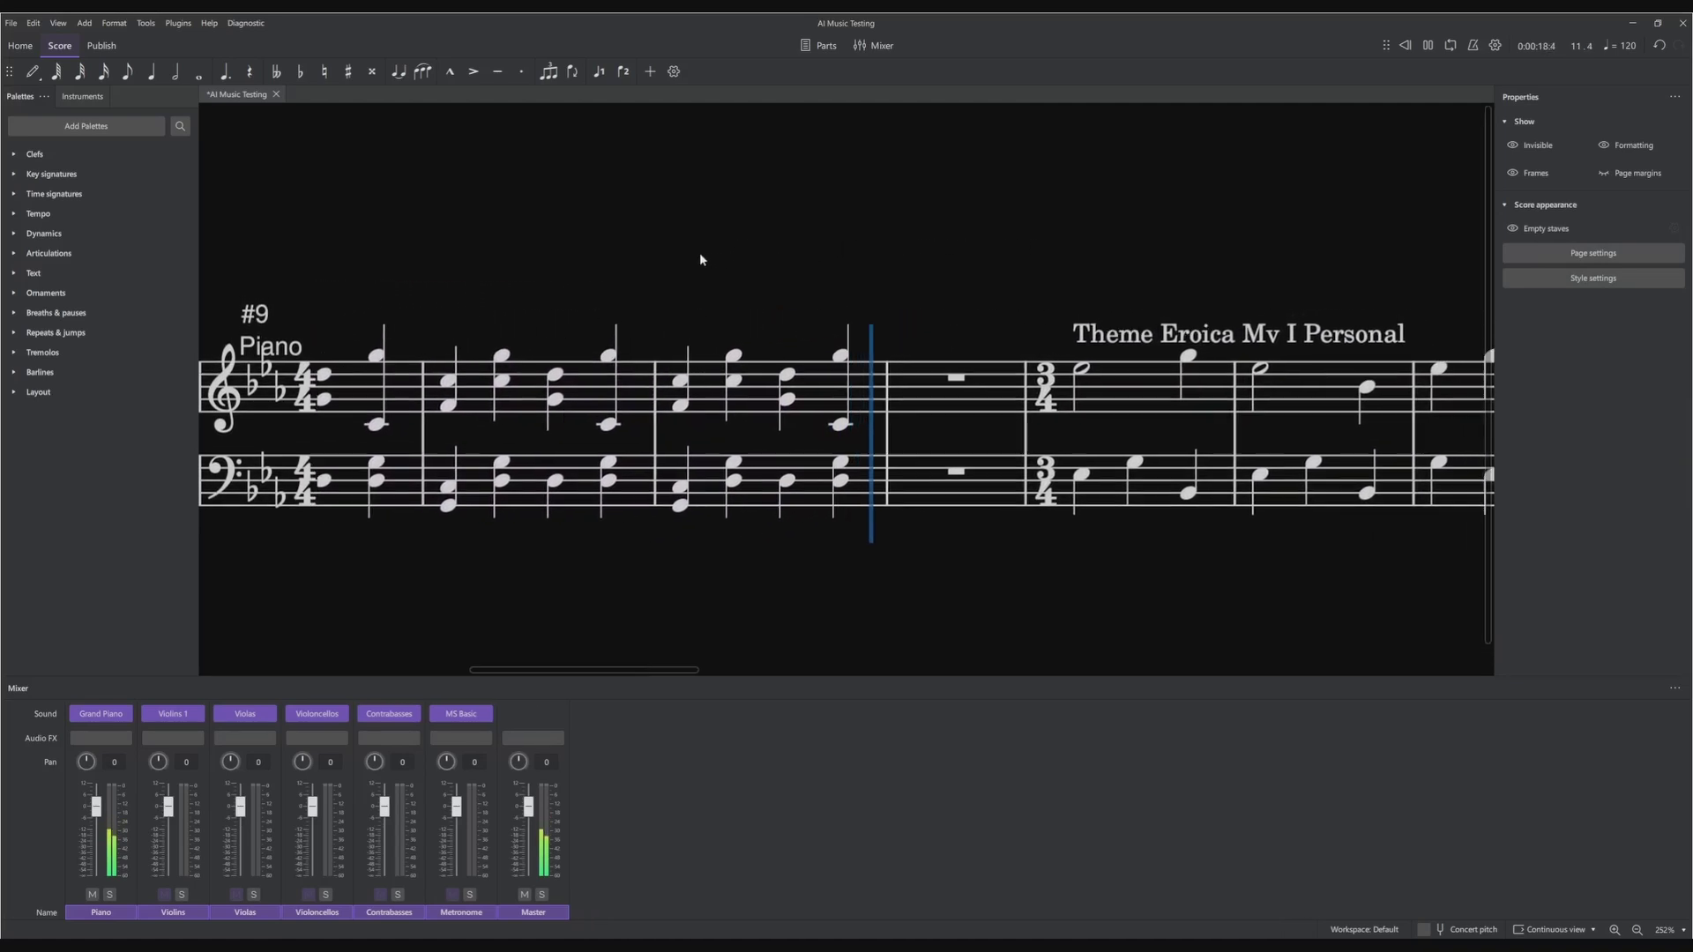
- Play the Personal arrangement from empty measure 12, stopping at measure 18
key(space)
click(965, 375)
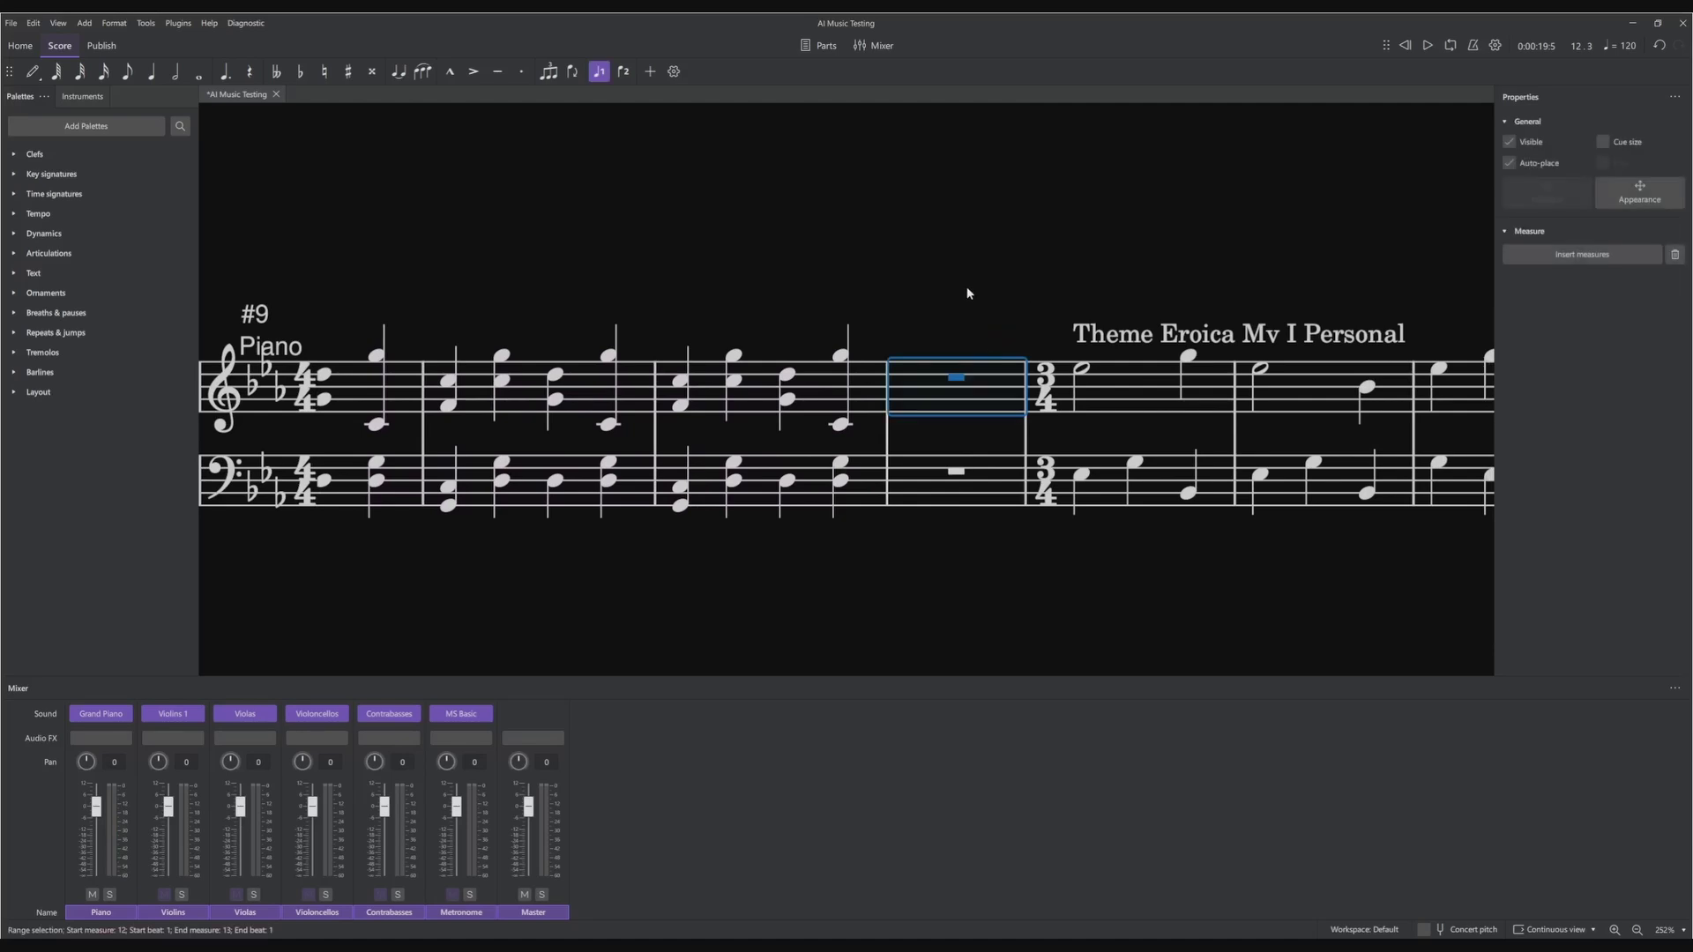
key(space)
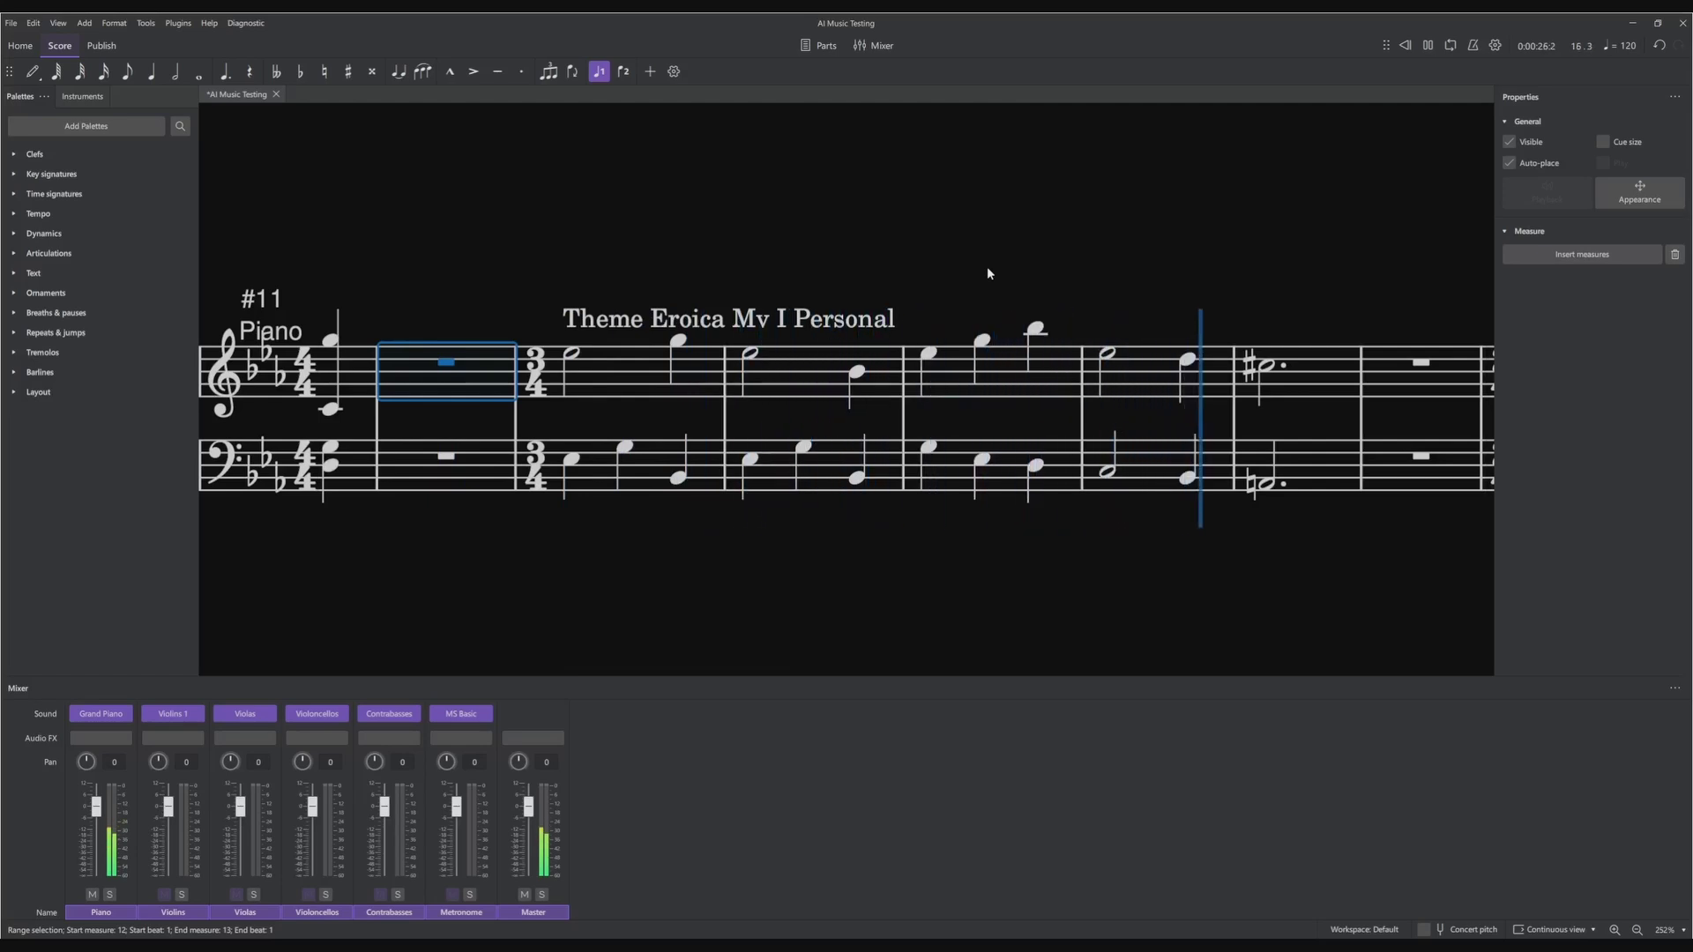
click(1387, 365)
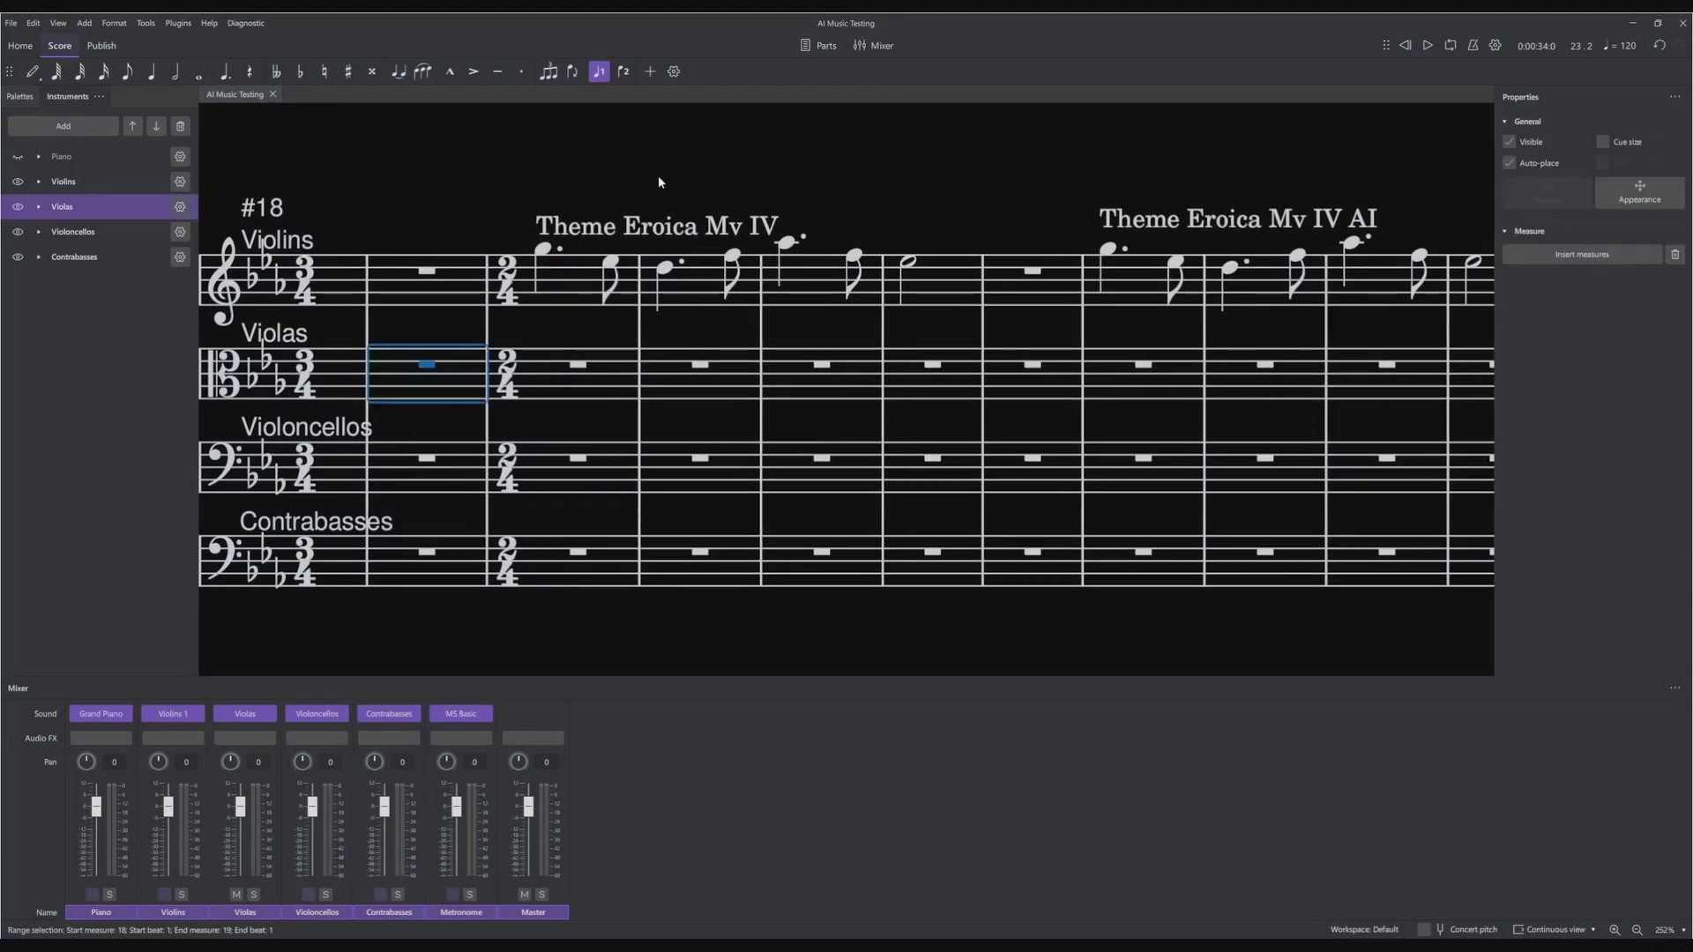
- Play the Mv IV violin theme, stop, then replay it from Violins measure 18
scroll(723, 168, left, 2)
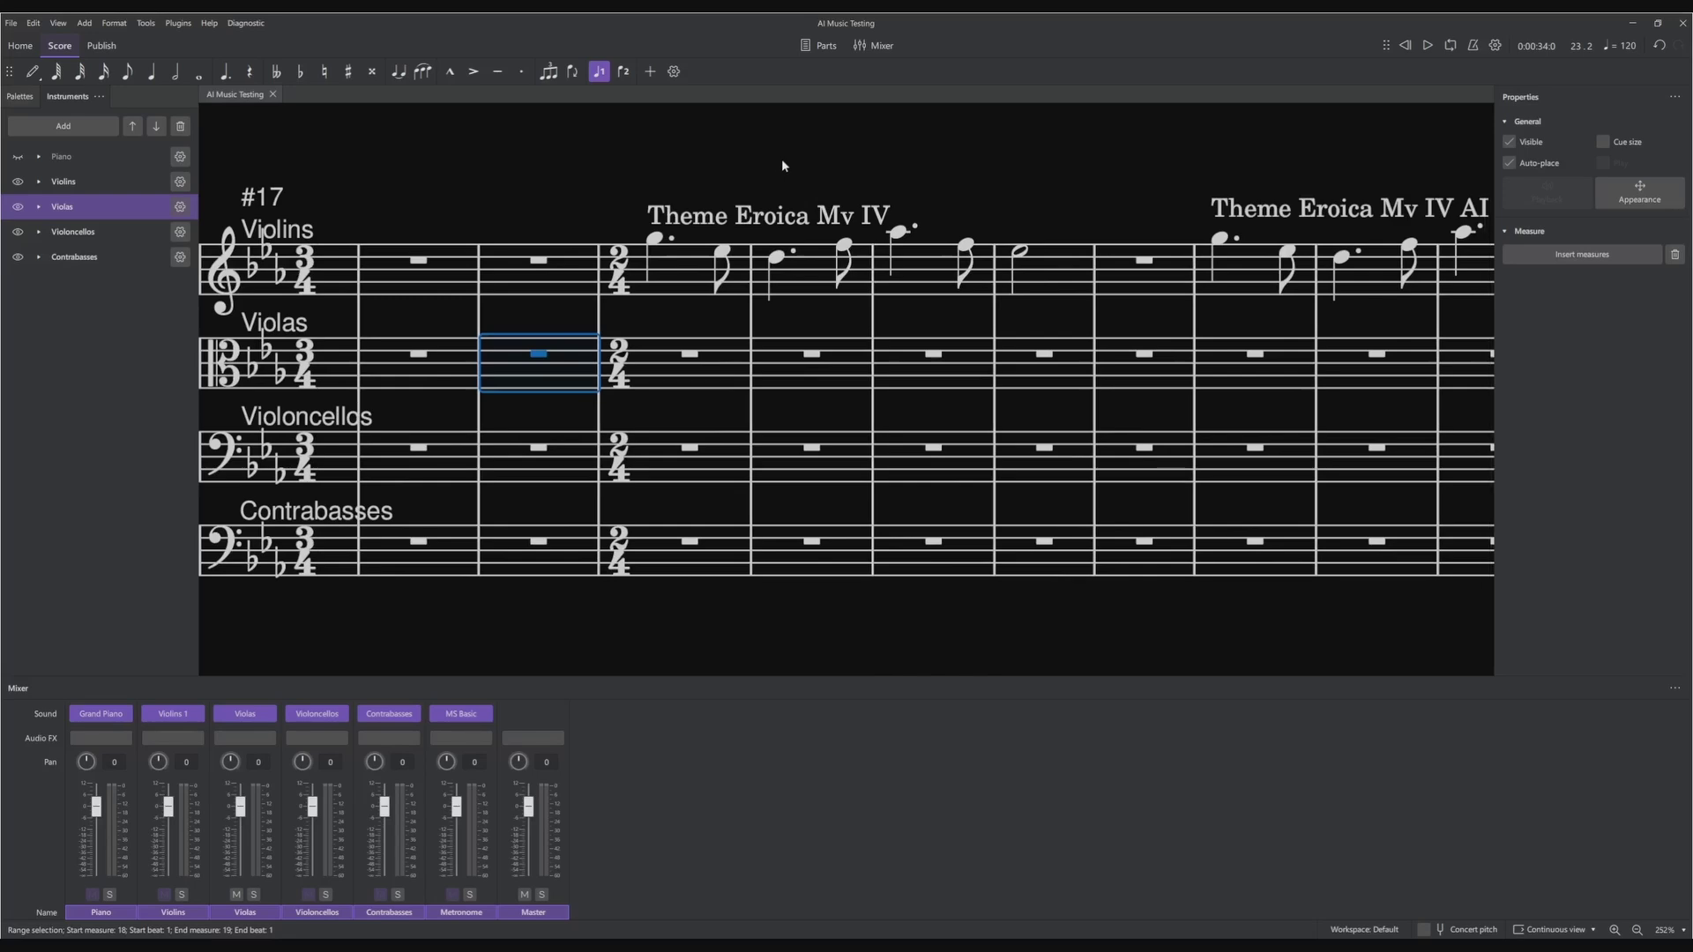
scroll(737, 165, right, 1)
key(space)
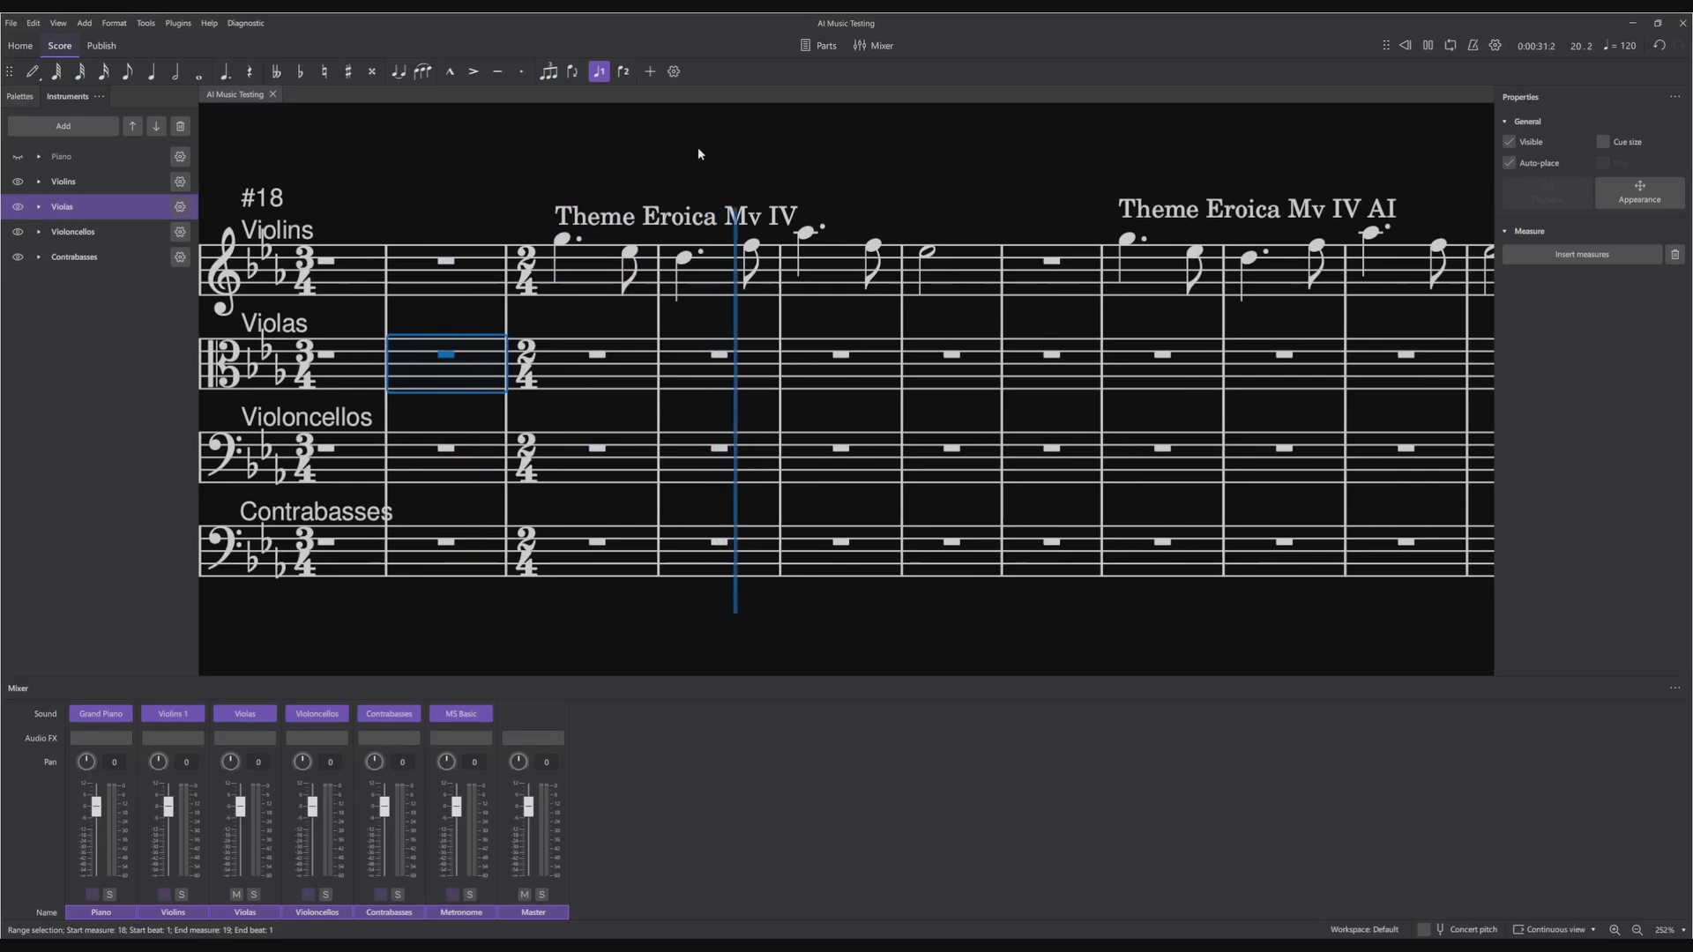
click(698, 143)
key(space)
click(466, 209)
click(467, 192)
key(space)
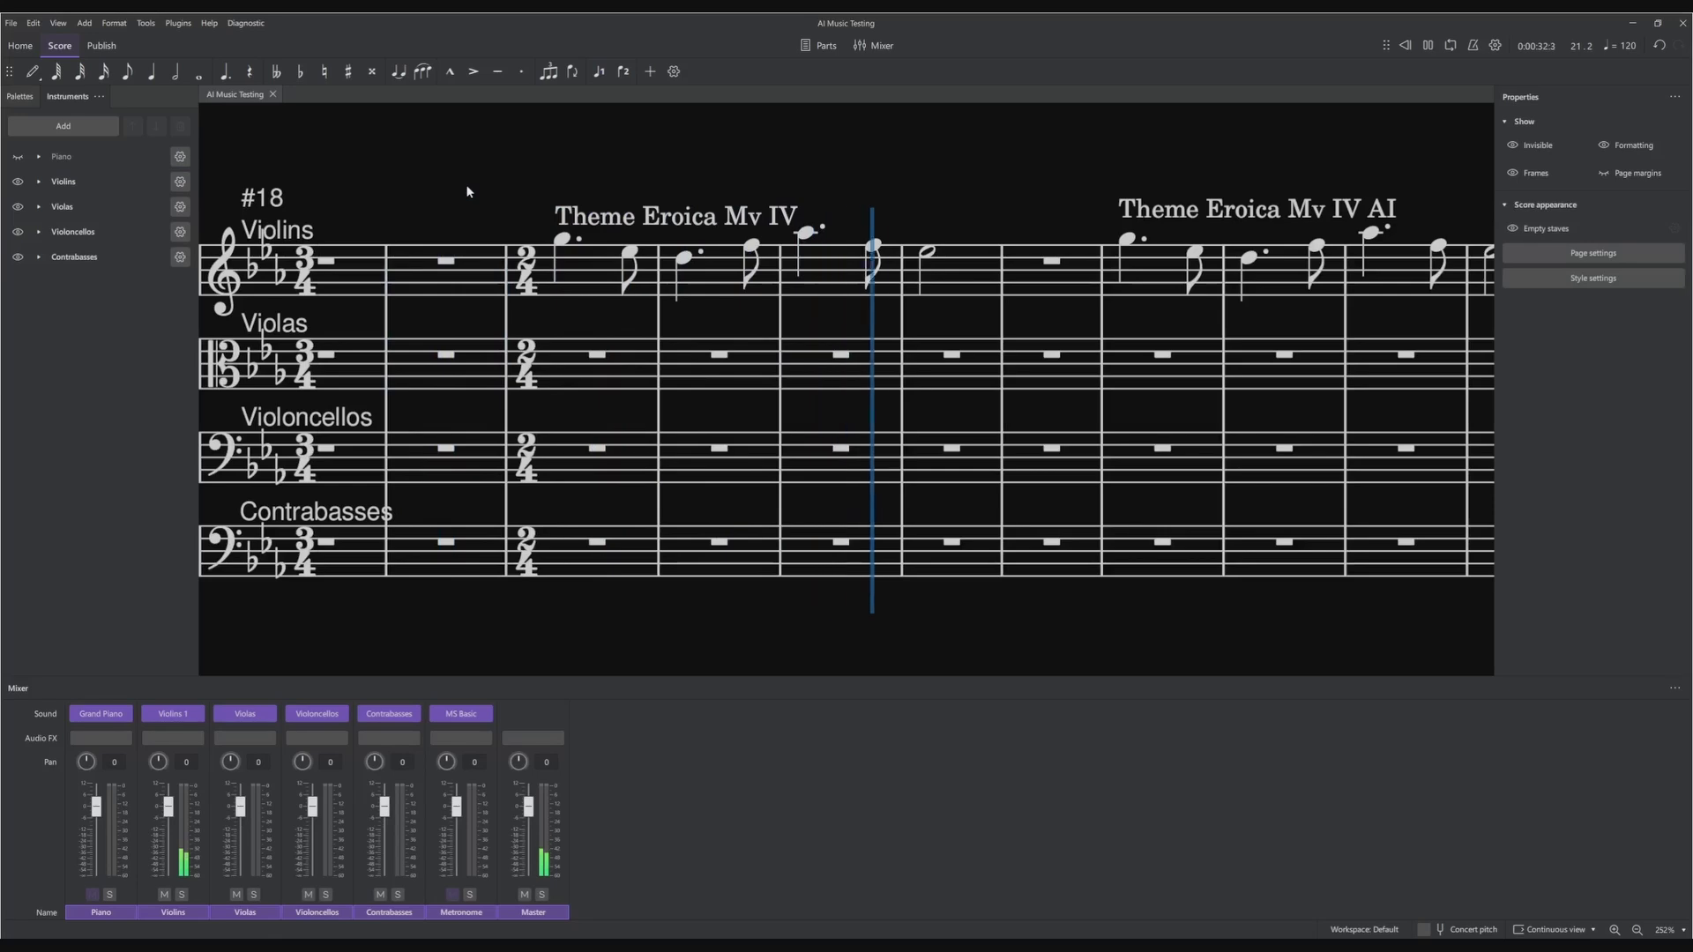
key(space)
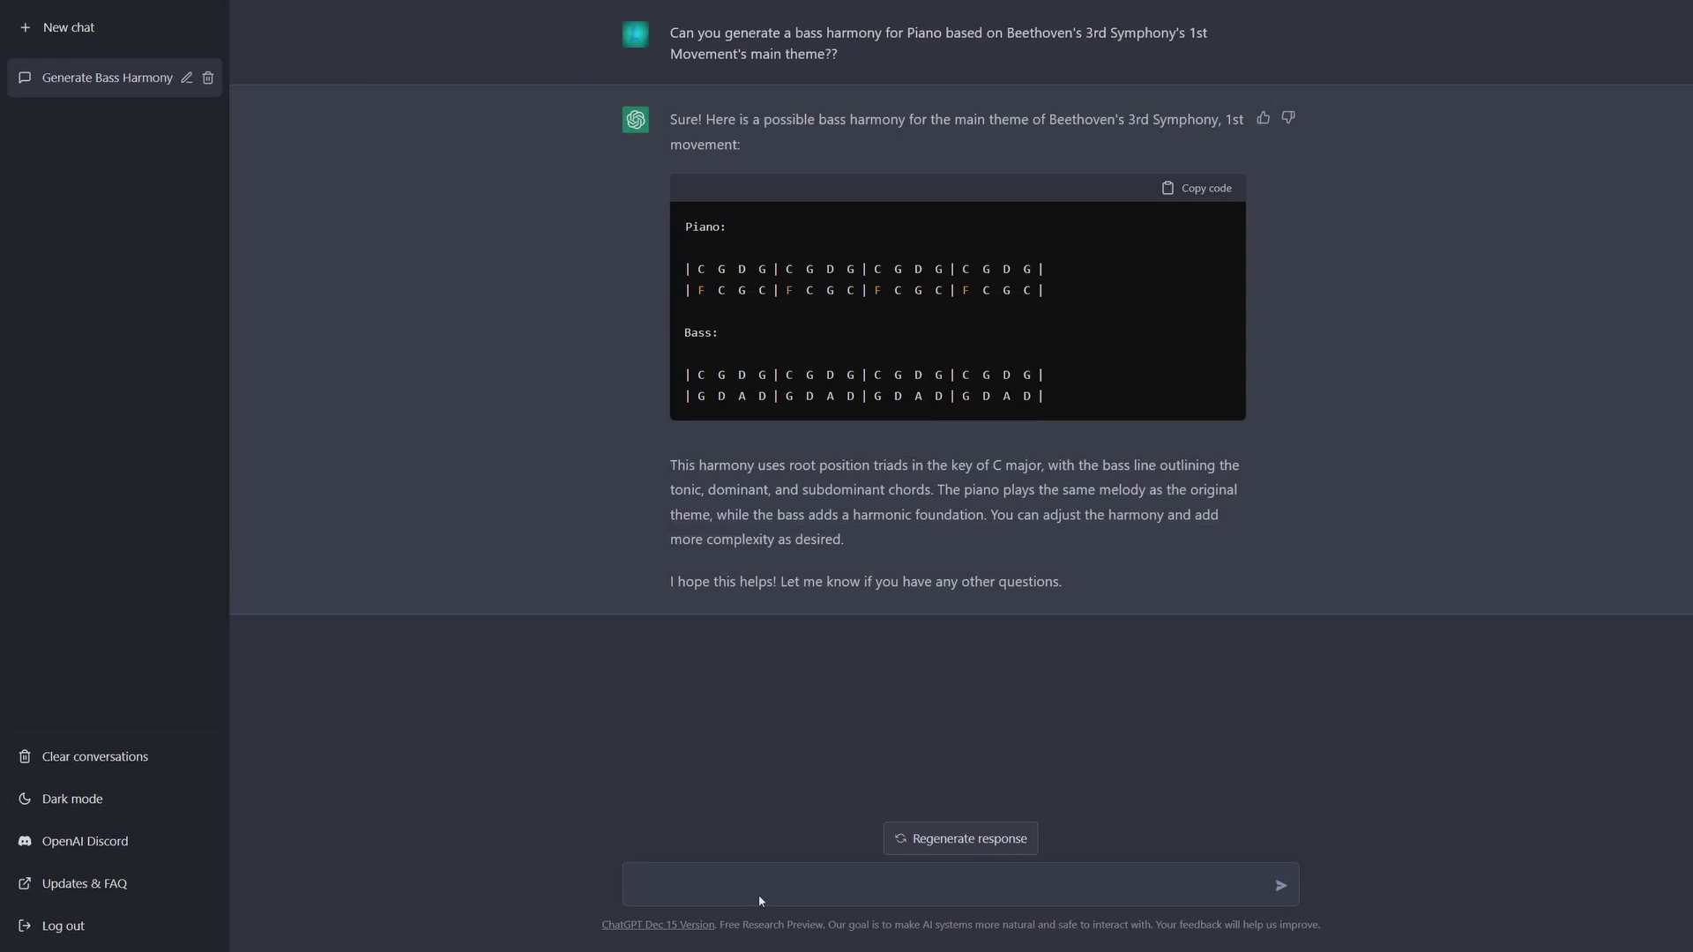
- Ask ChatGPT for a four-part harmony based on Beethoven's 3rd Symphony's 4th Movement
text(Can you generate a 4 point harmony based on t)
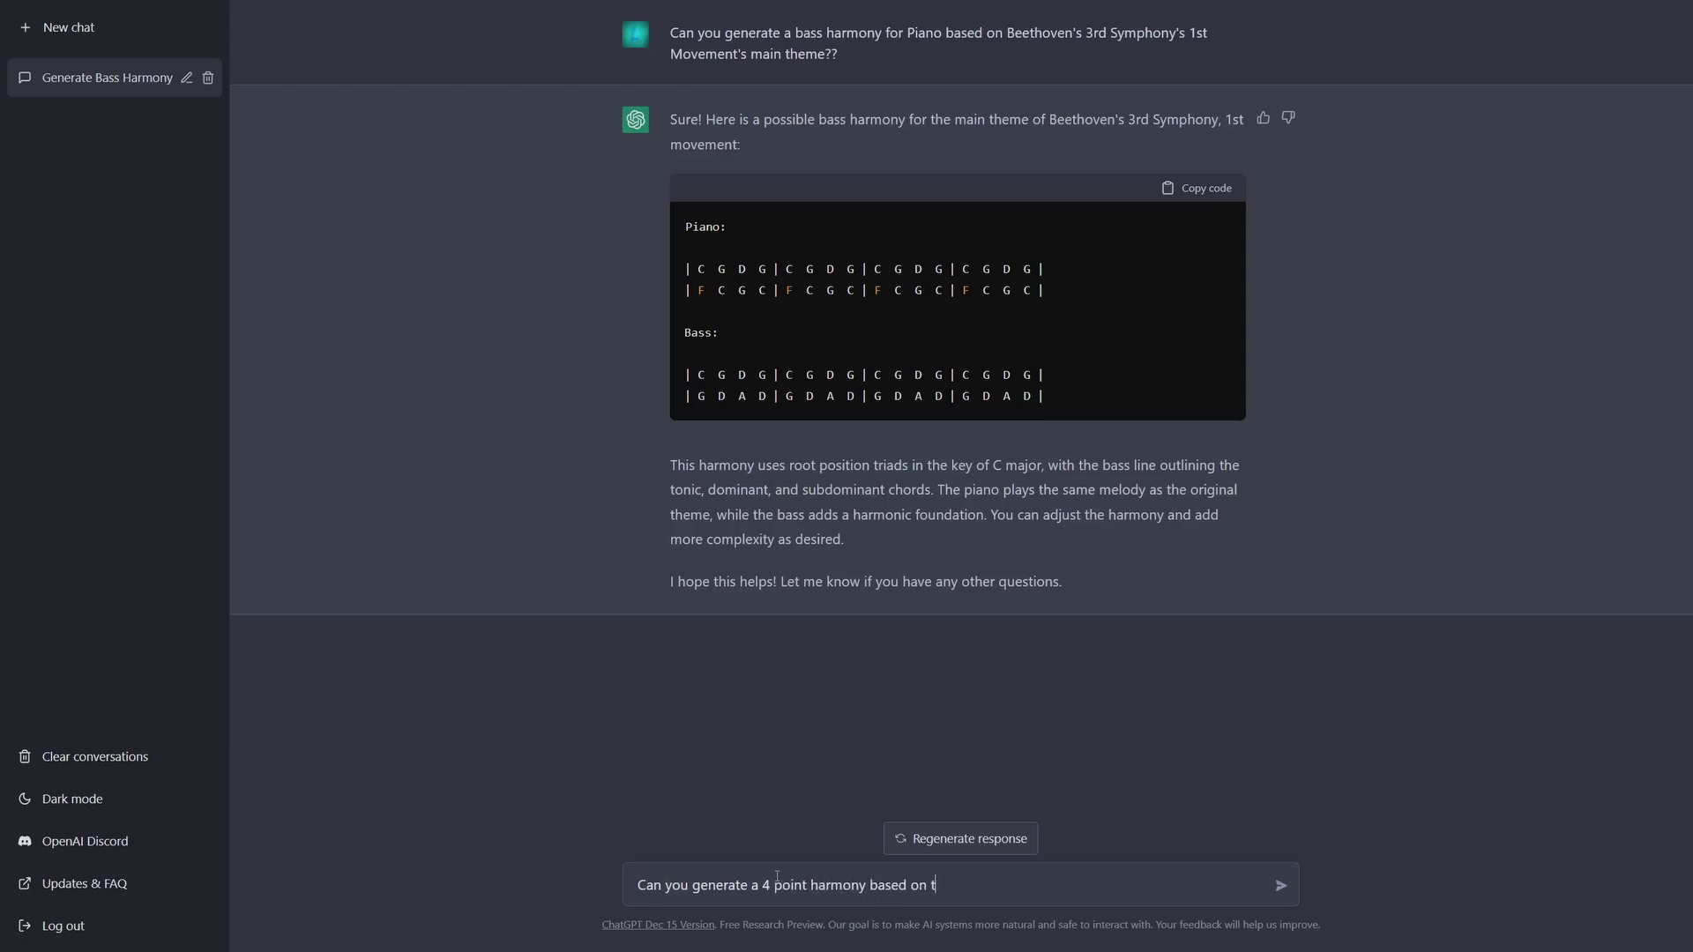
key(BackSpace)
text(Beethoven's 3rd Symphony's)
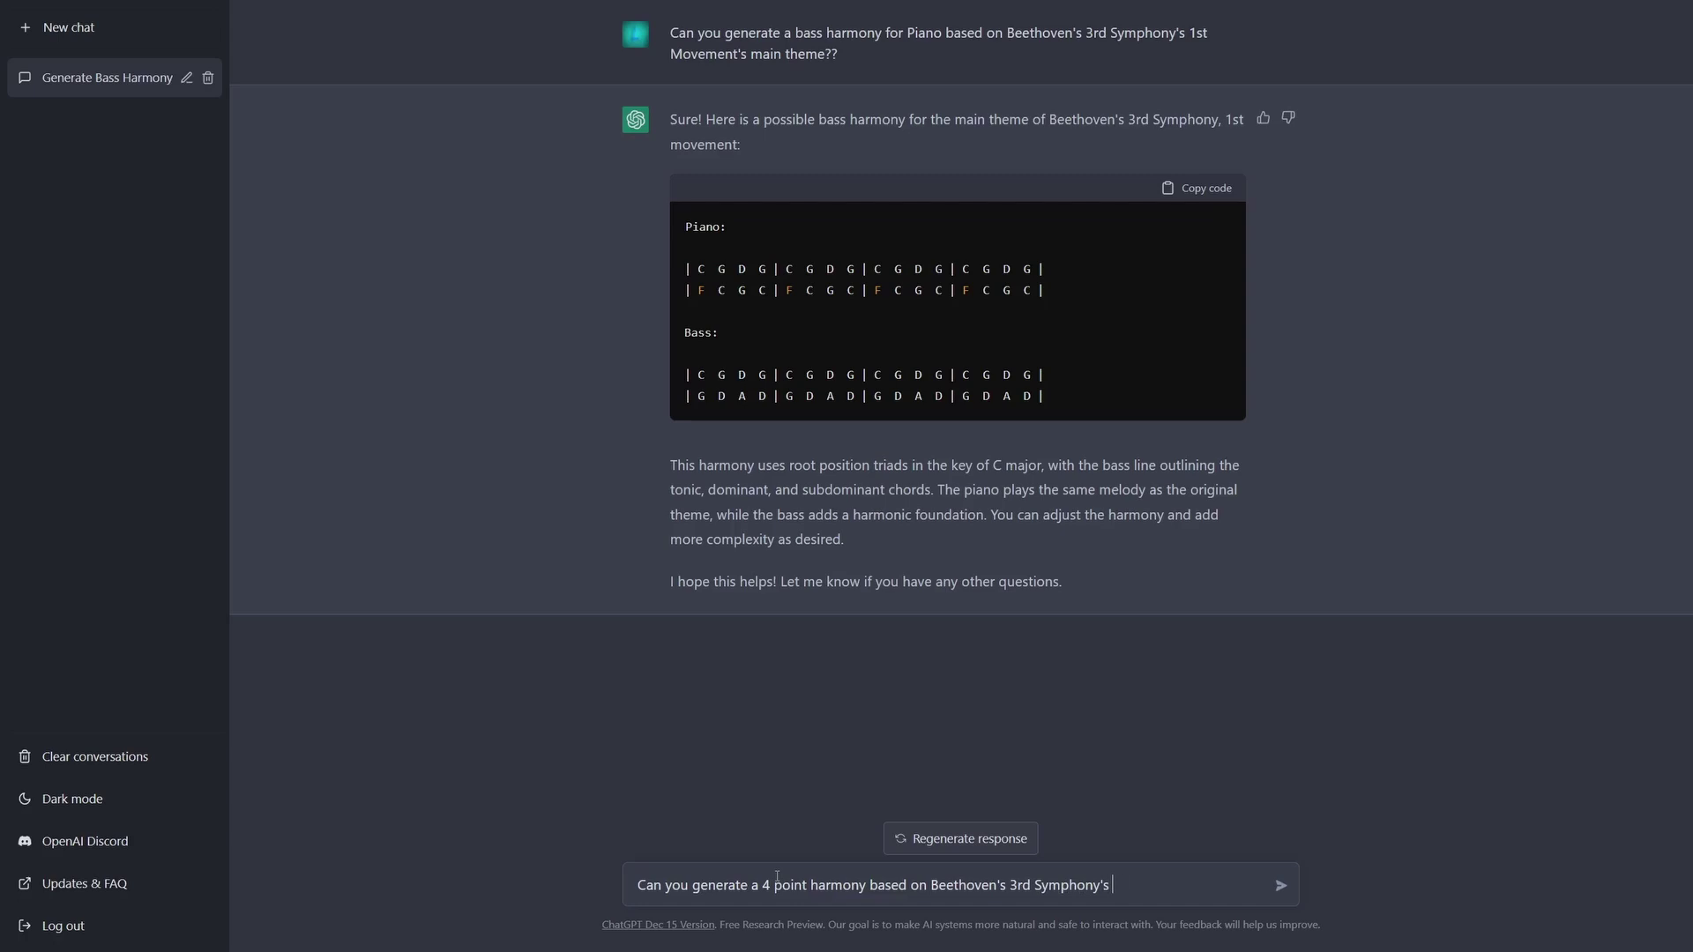
text( 4th Movement?)
text('s mai)
text(n theme?)
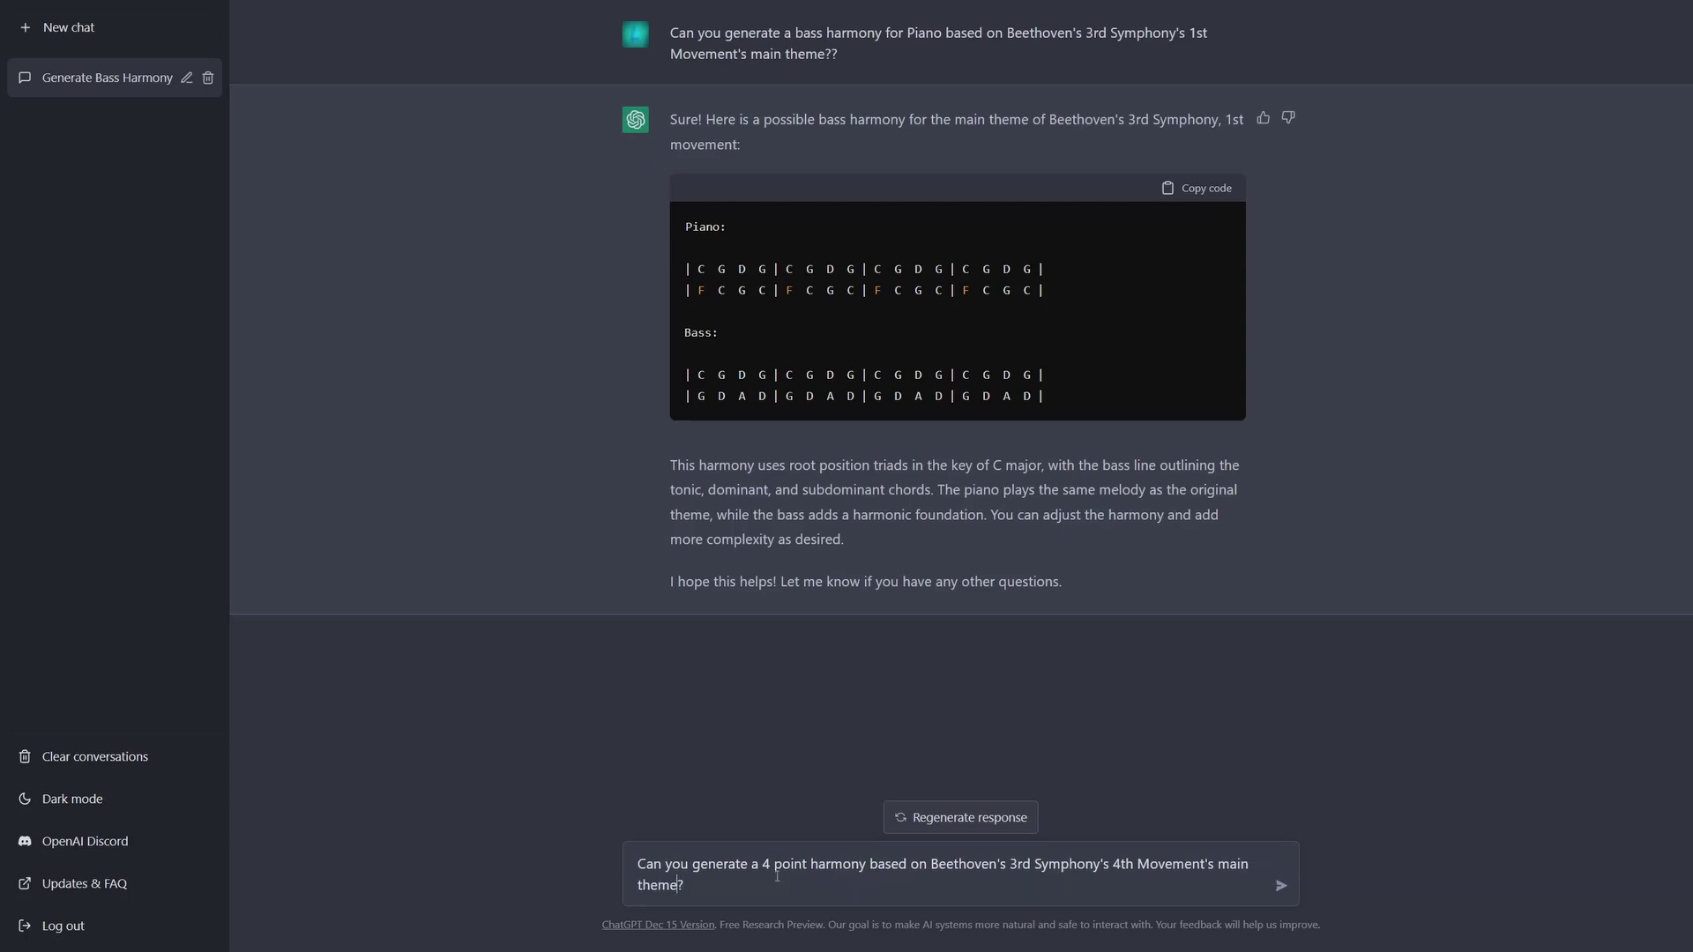
key(Return)
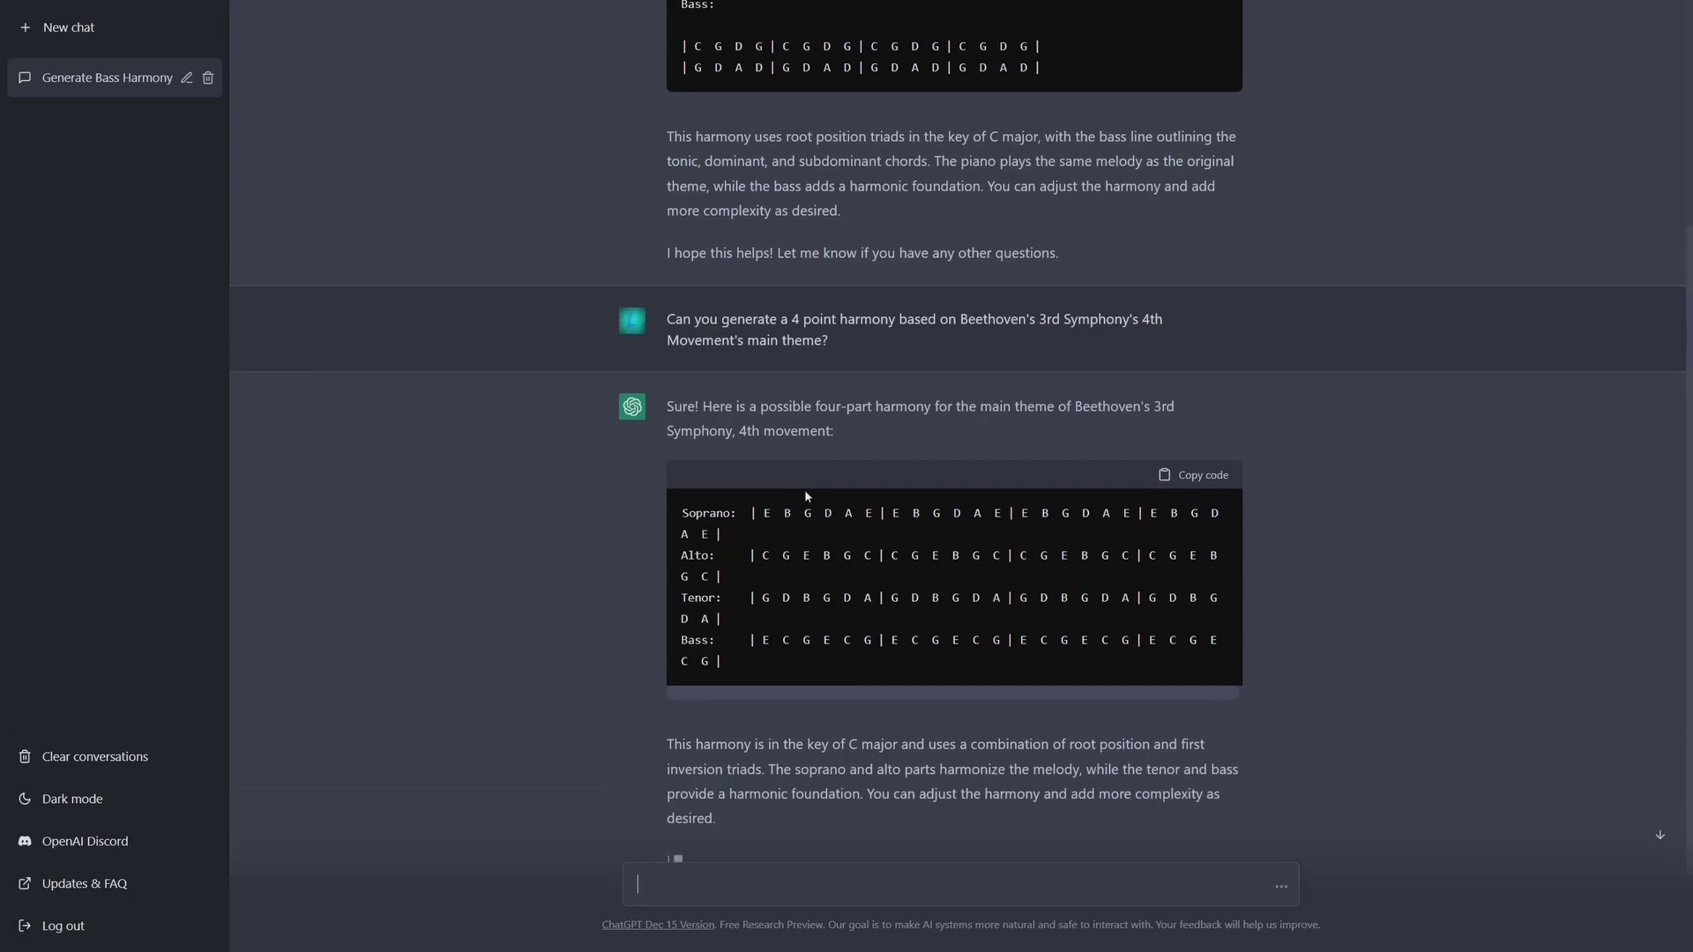
drag(757, 513, 873, 529)
click(765, 555)
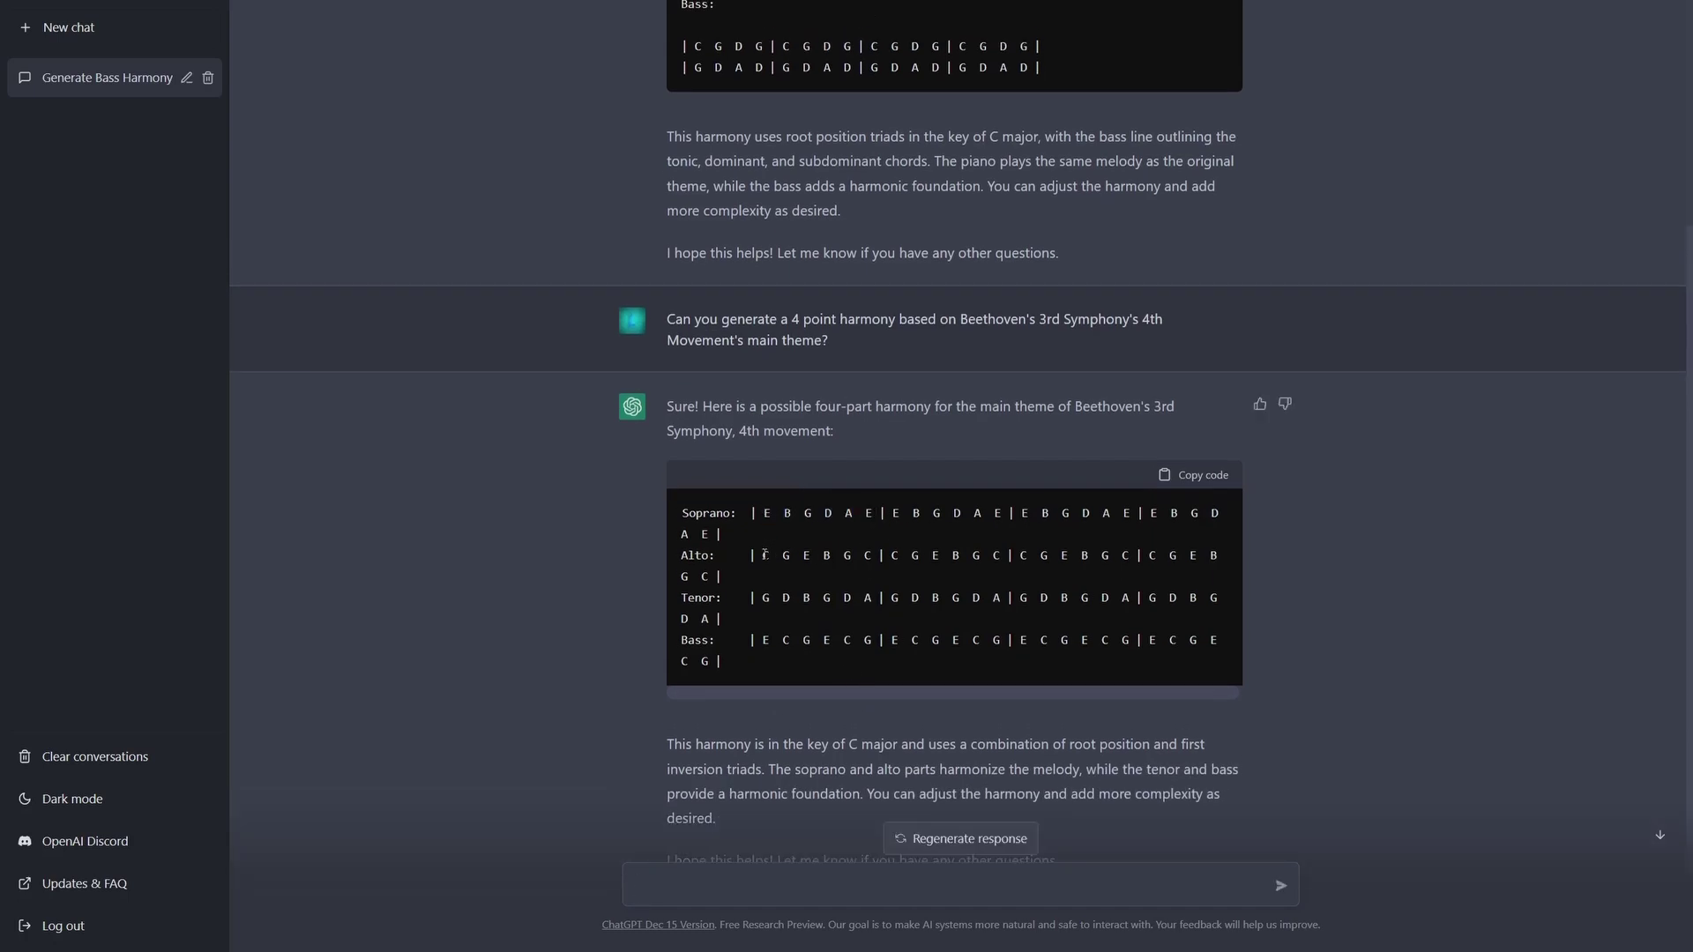
drag(764, 555, 869, 533)
drag(763, 598, 876, 600)
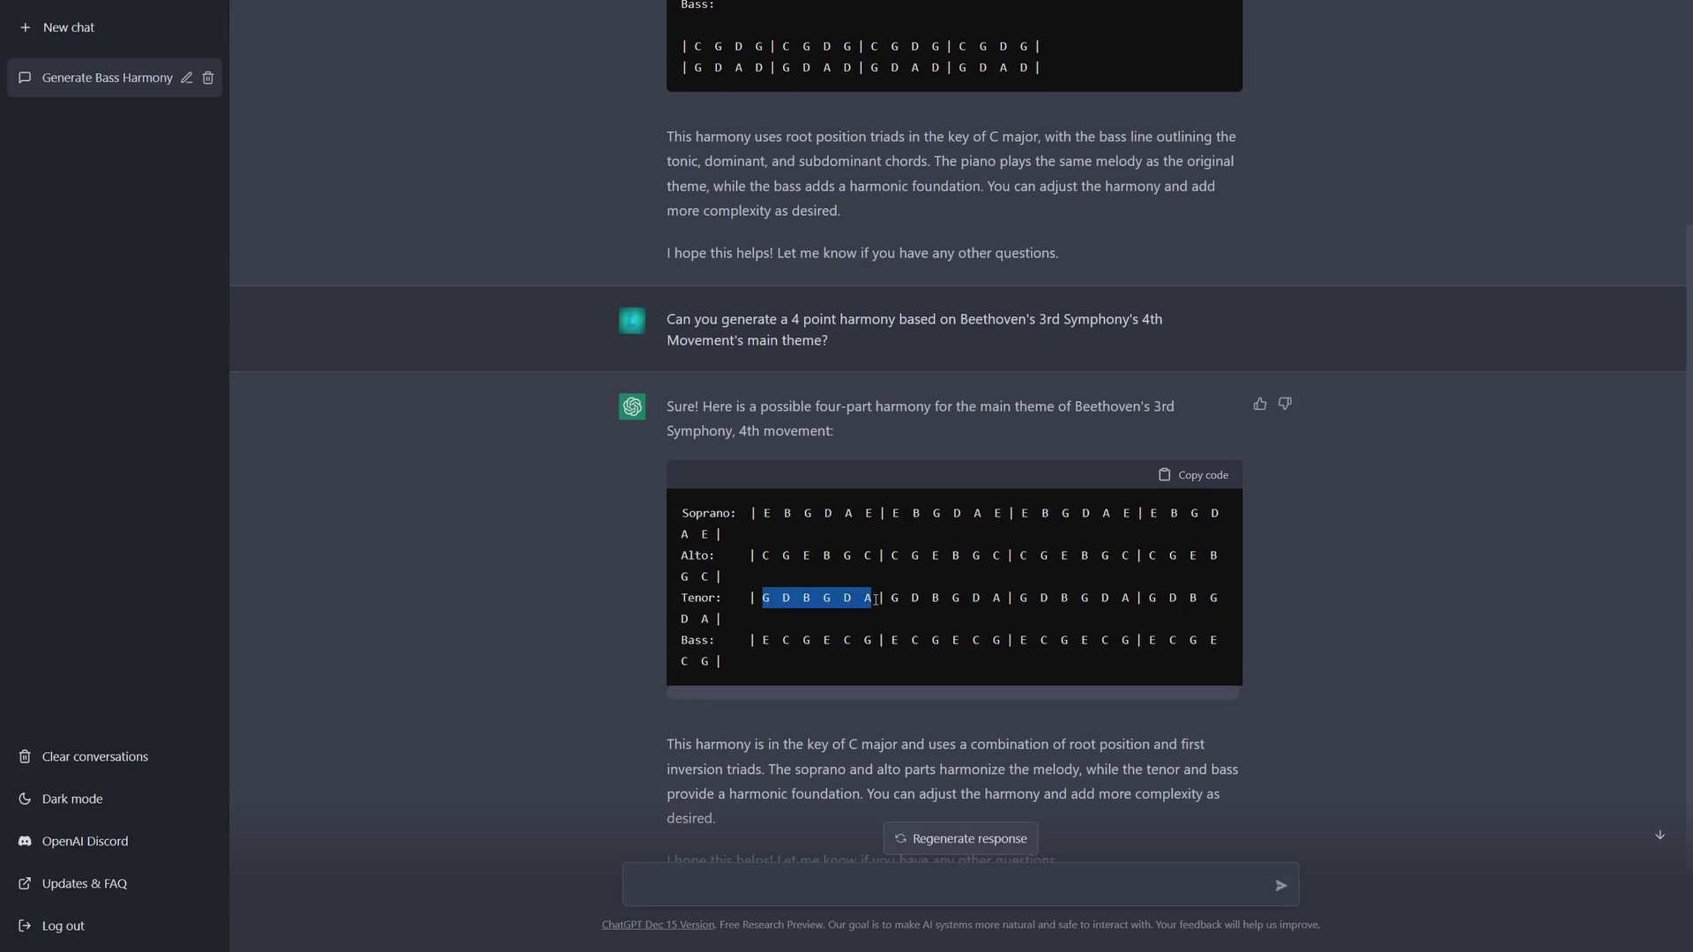
drag(765, 640, 873, 641)
click(766, 641)
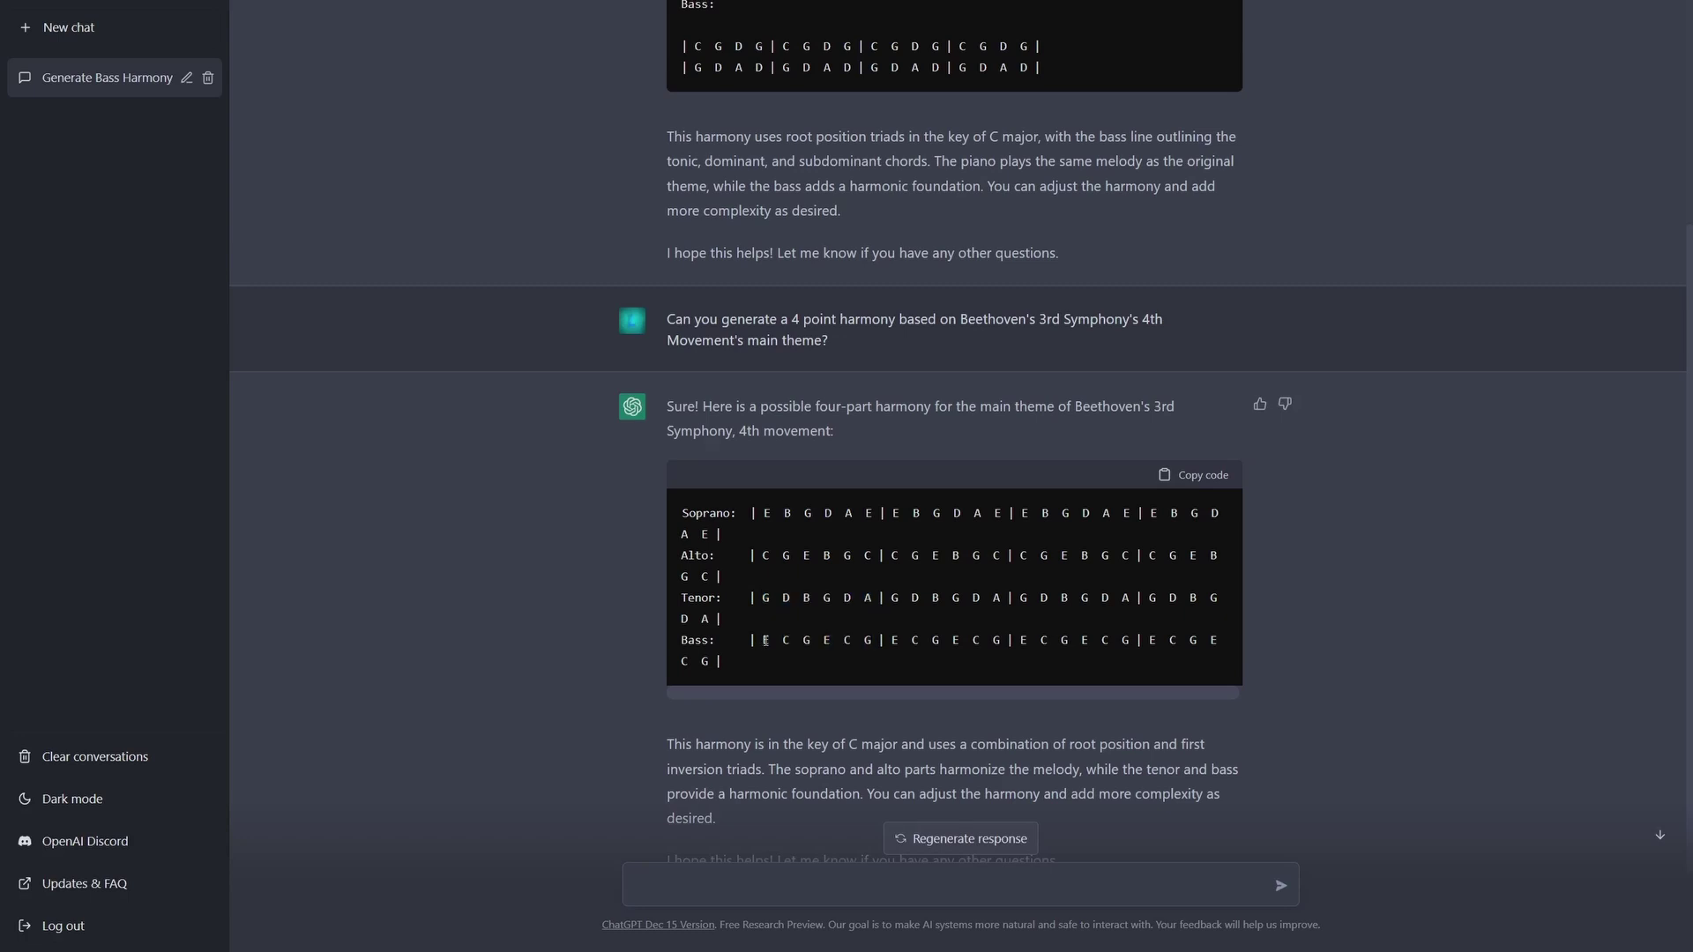
drag(765, 641, 892, 598)
click(771, 511)
drag(760, 511, 757, 669)
click(747, 588)
click(566, 575)
scroll(908, 499, up, 1)
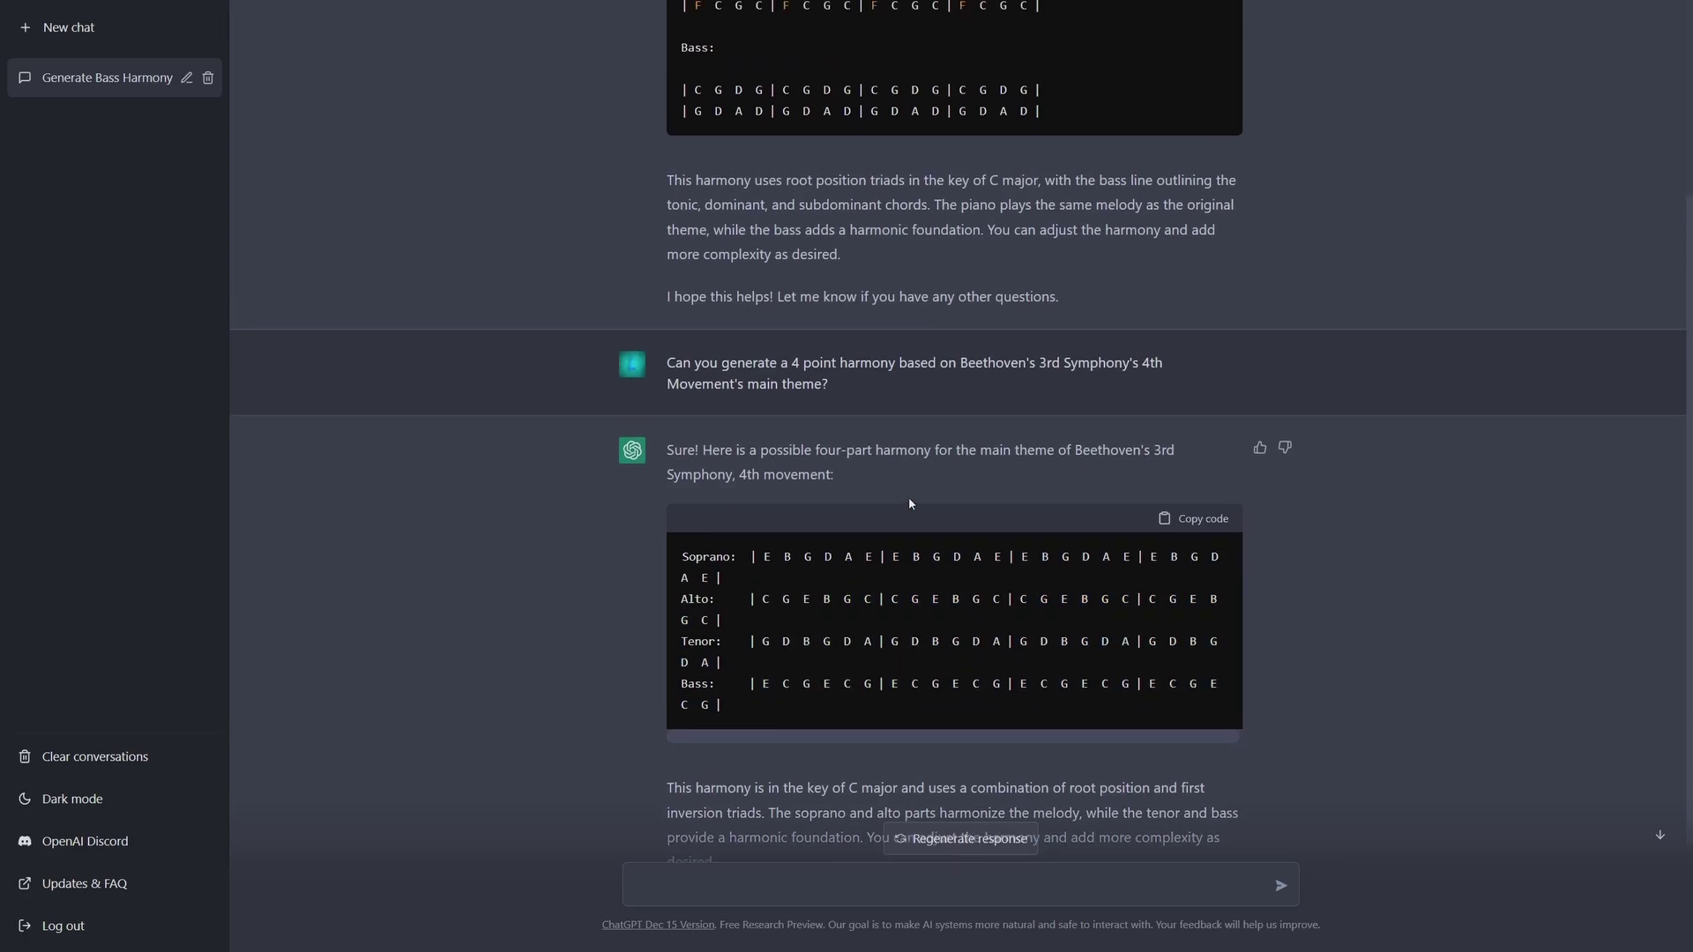
scroll(910, 503, down, 2)
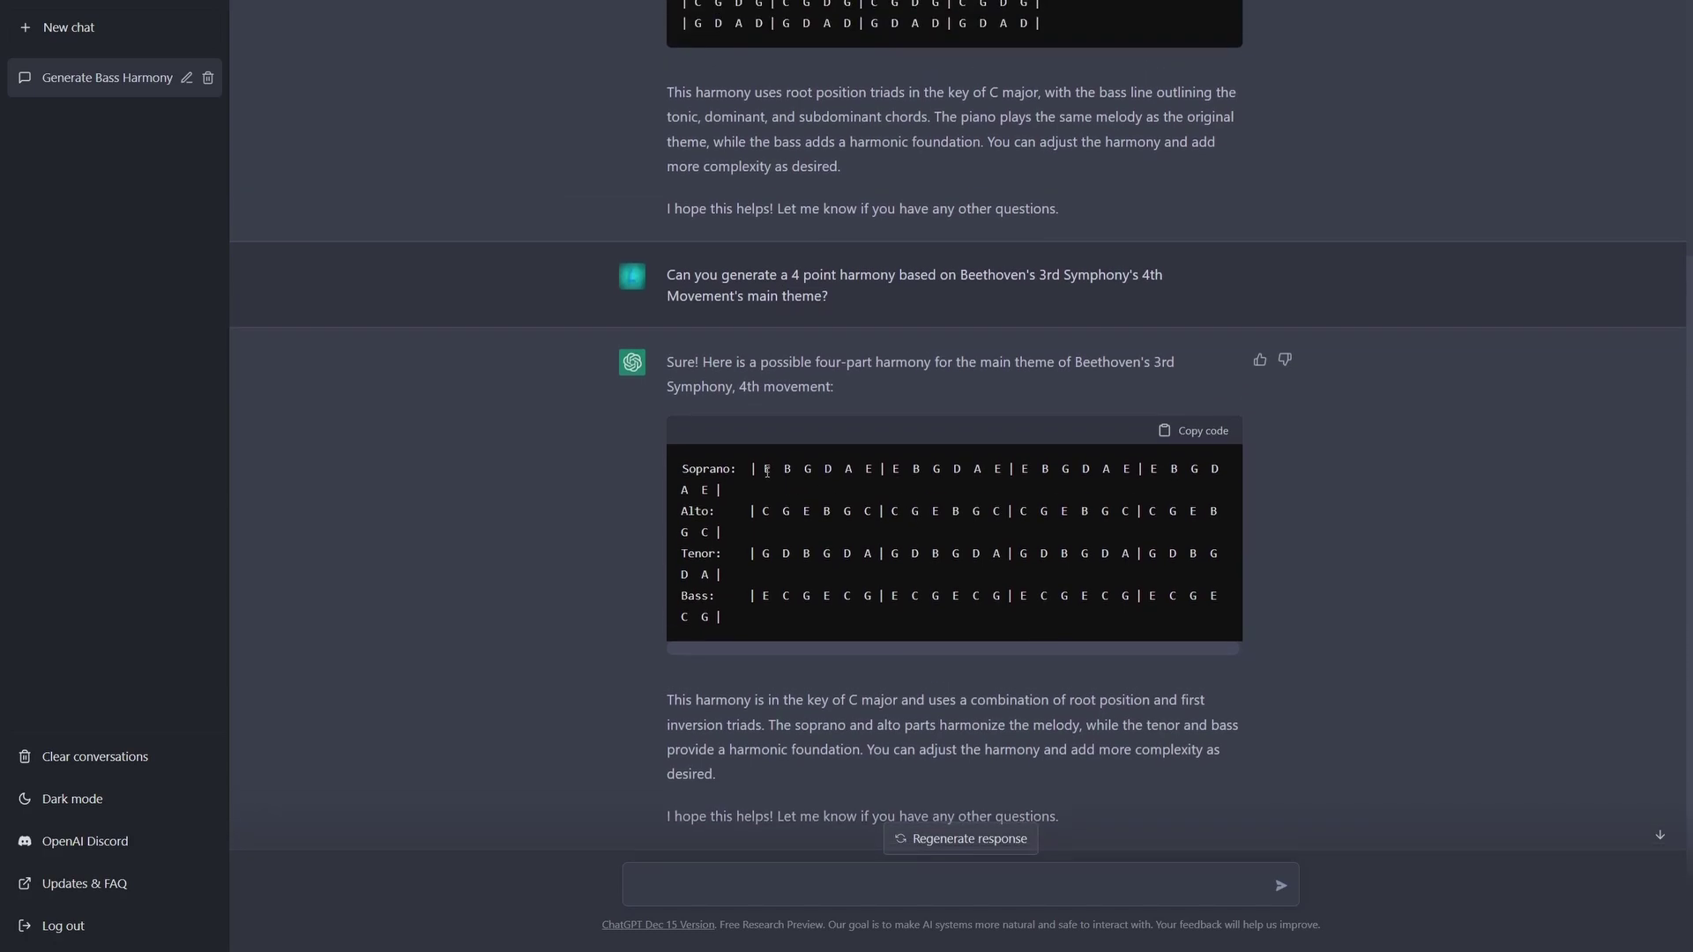
drag(766, 470, 871, 471)
drag(766, 512, 868, 512)
click(801, 481)
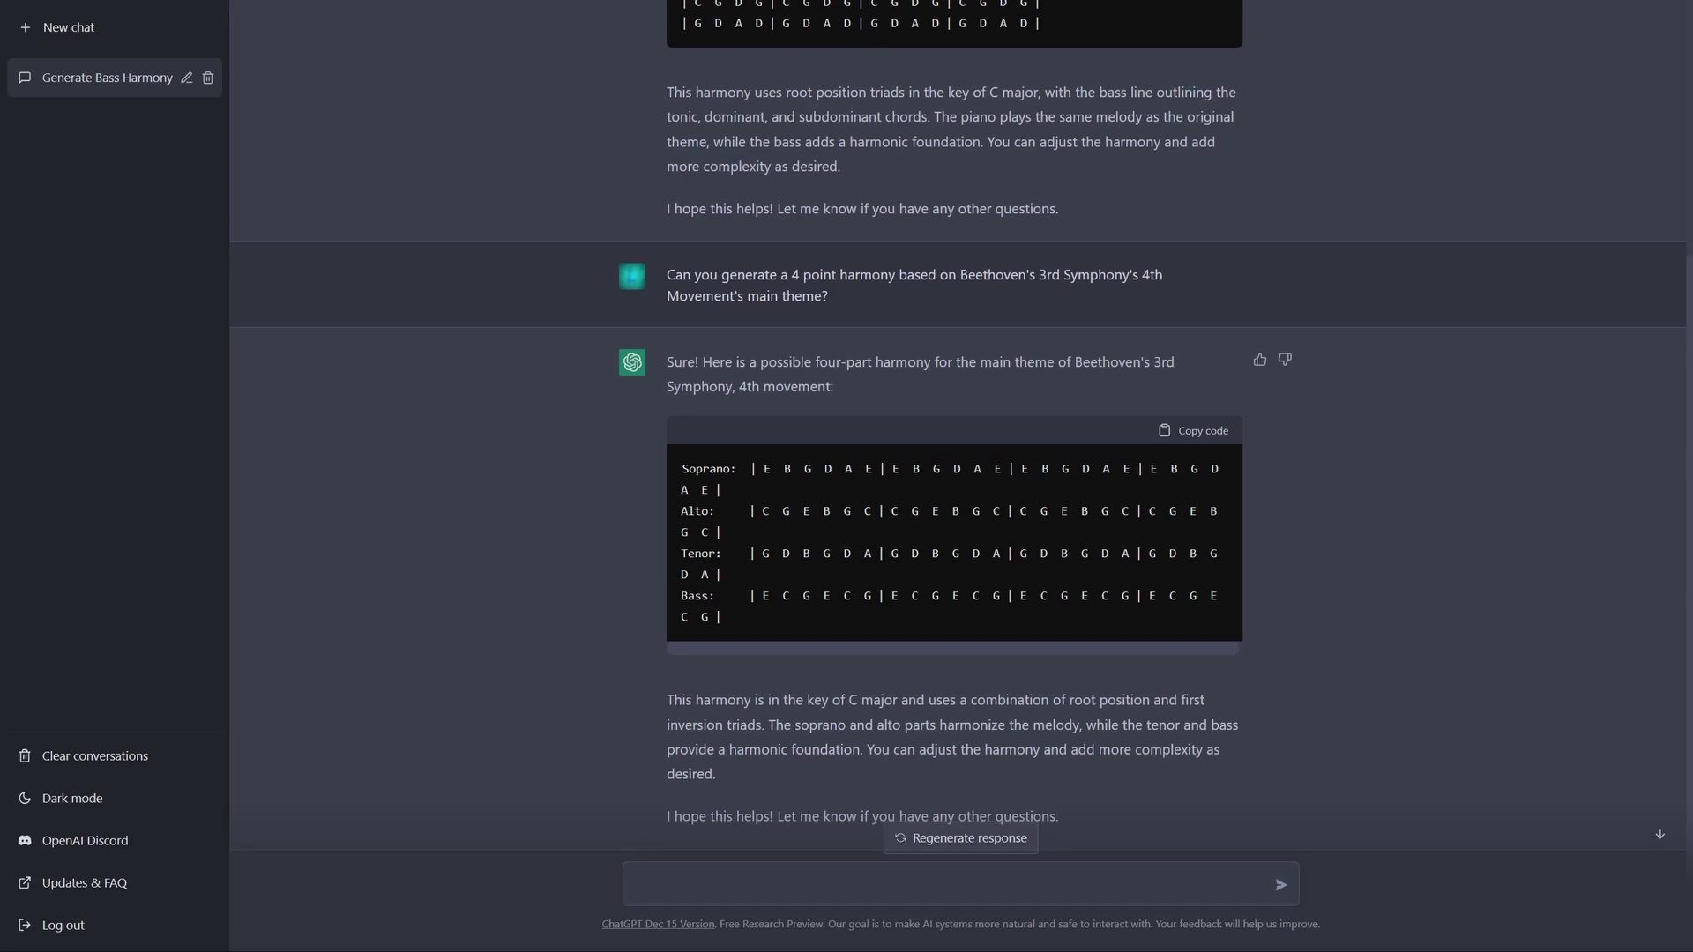
drag(766, 468, 872, 471)
click(807, 492)
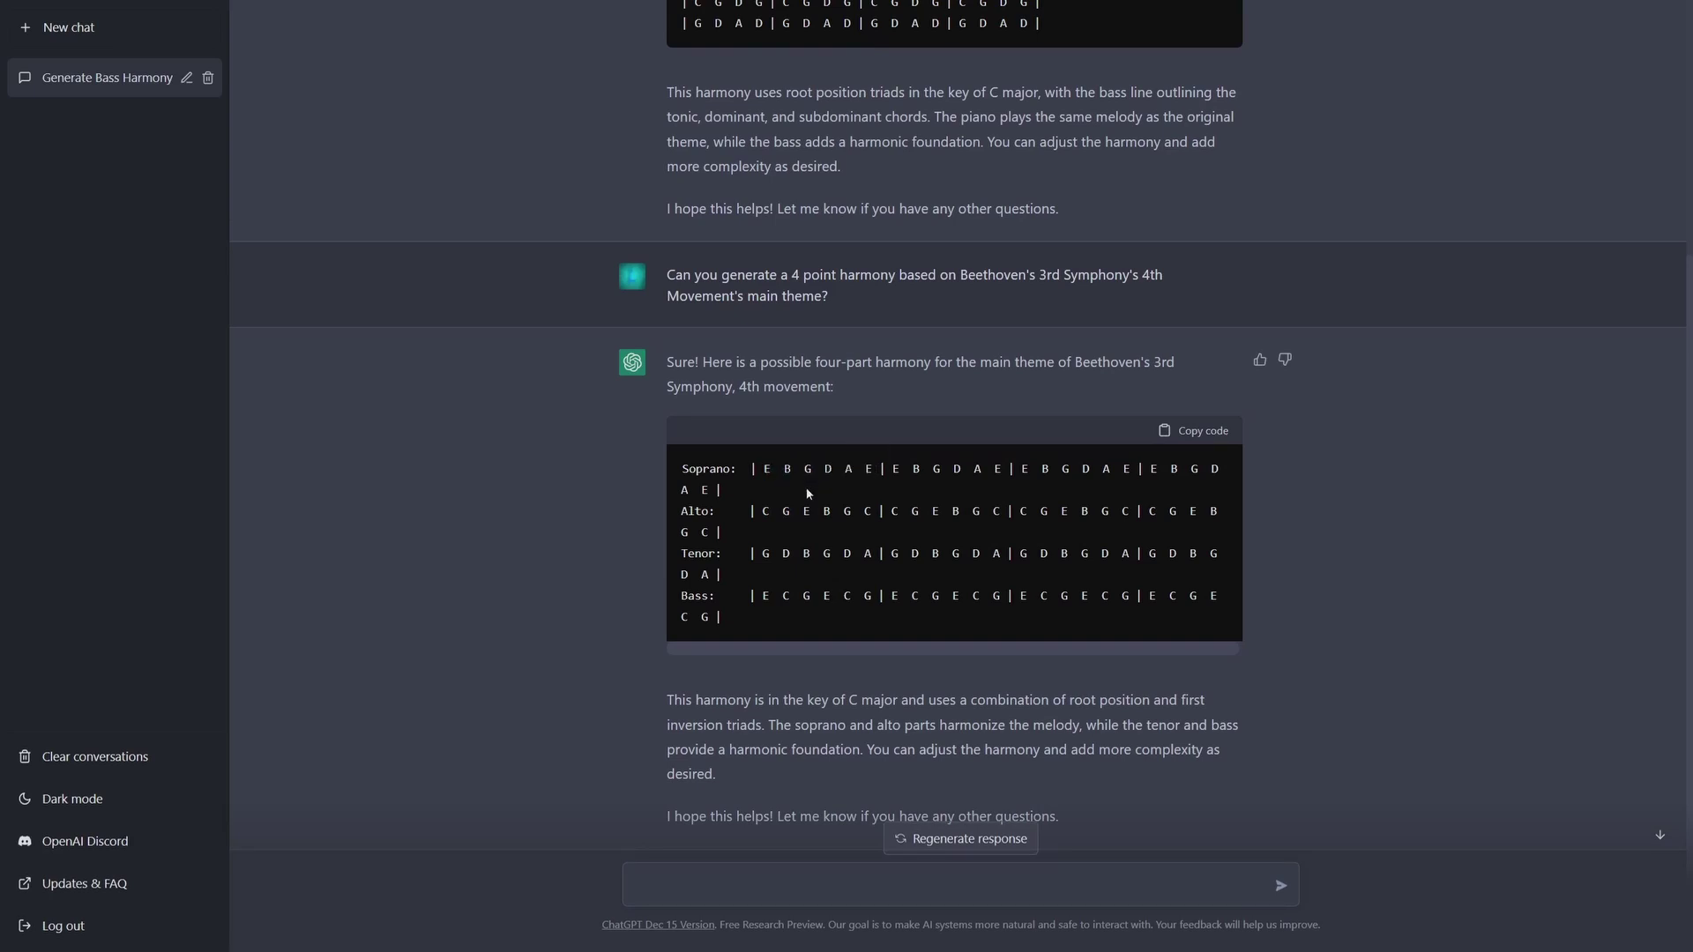
scroll(807, 488, down, 1)
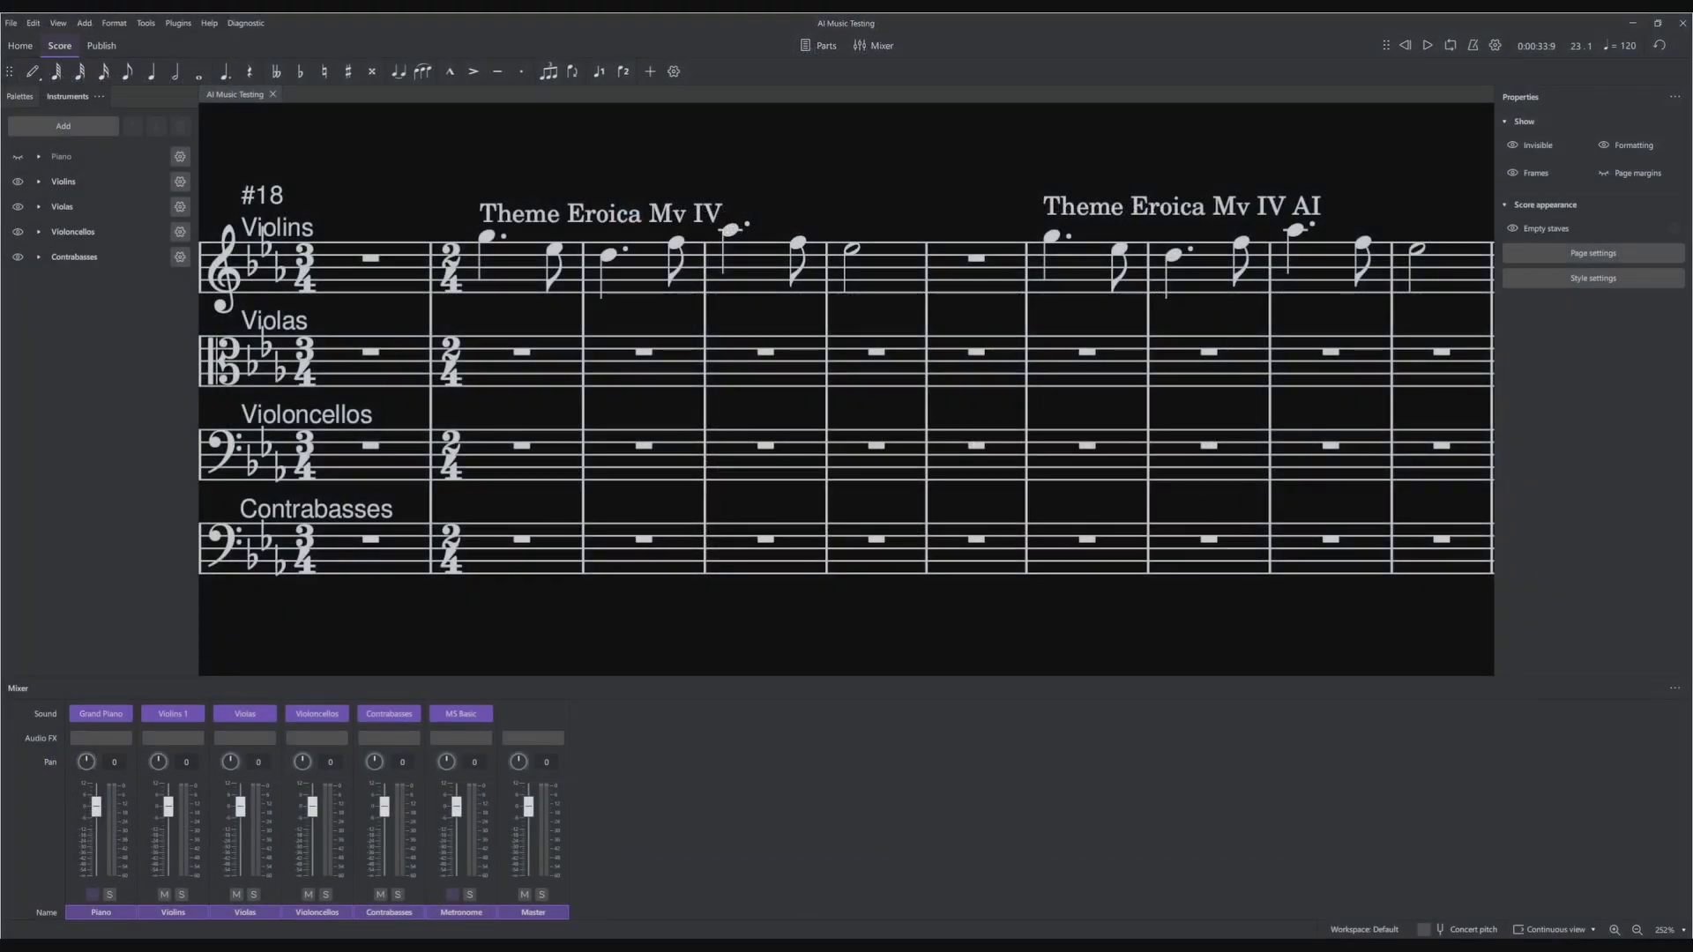
scroll(372, 176, right, 5)
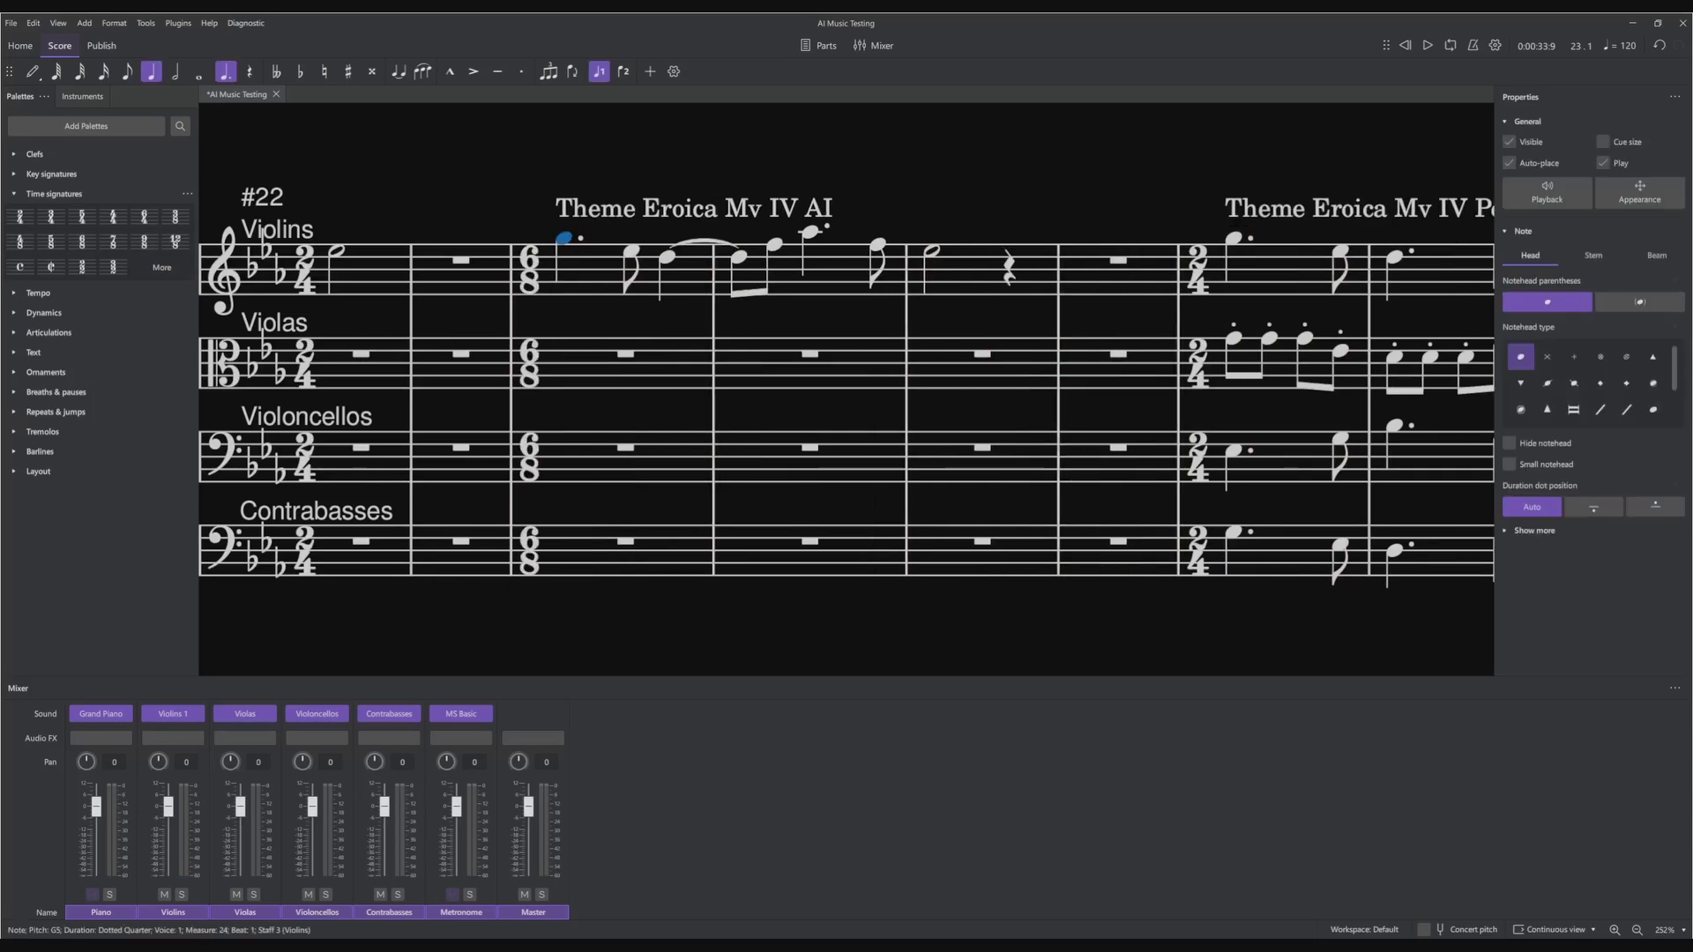
- Enter six eighth notes for the Violins line in measure 24
key(n)
key(3)
click(564, 252)
click(599, 271)
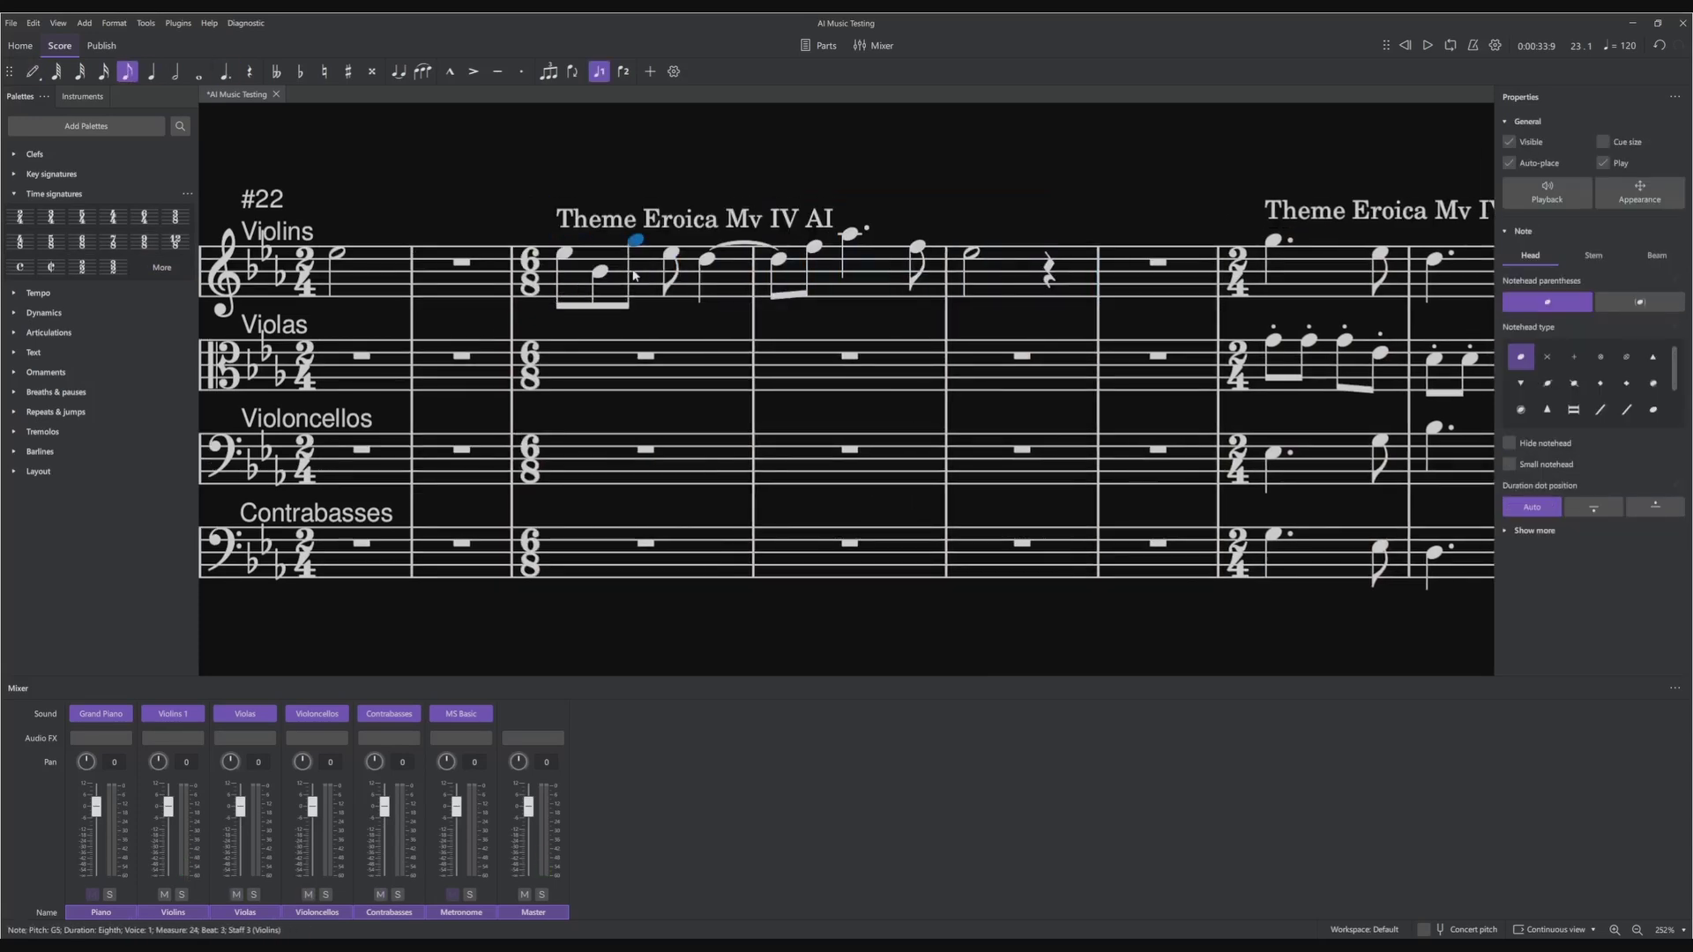
click(635, 284)
click(670, 258)
click(706, 278)
click(743, 297)
- Add the six-eighth-note Violas line in measure 24
click(564, 364)
click(600, 384)
click(635, 396)
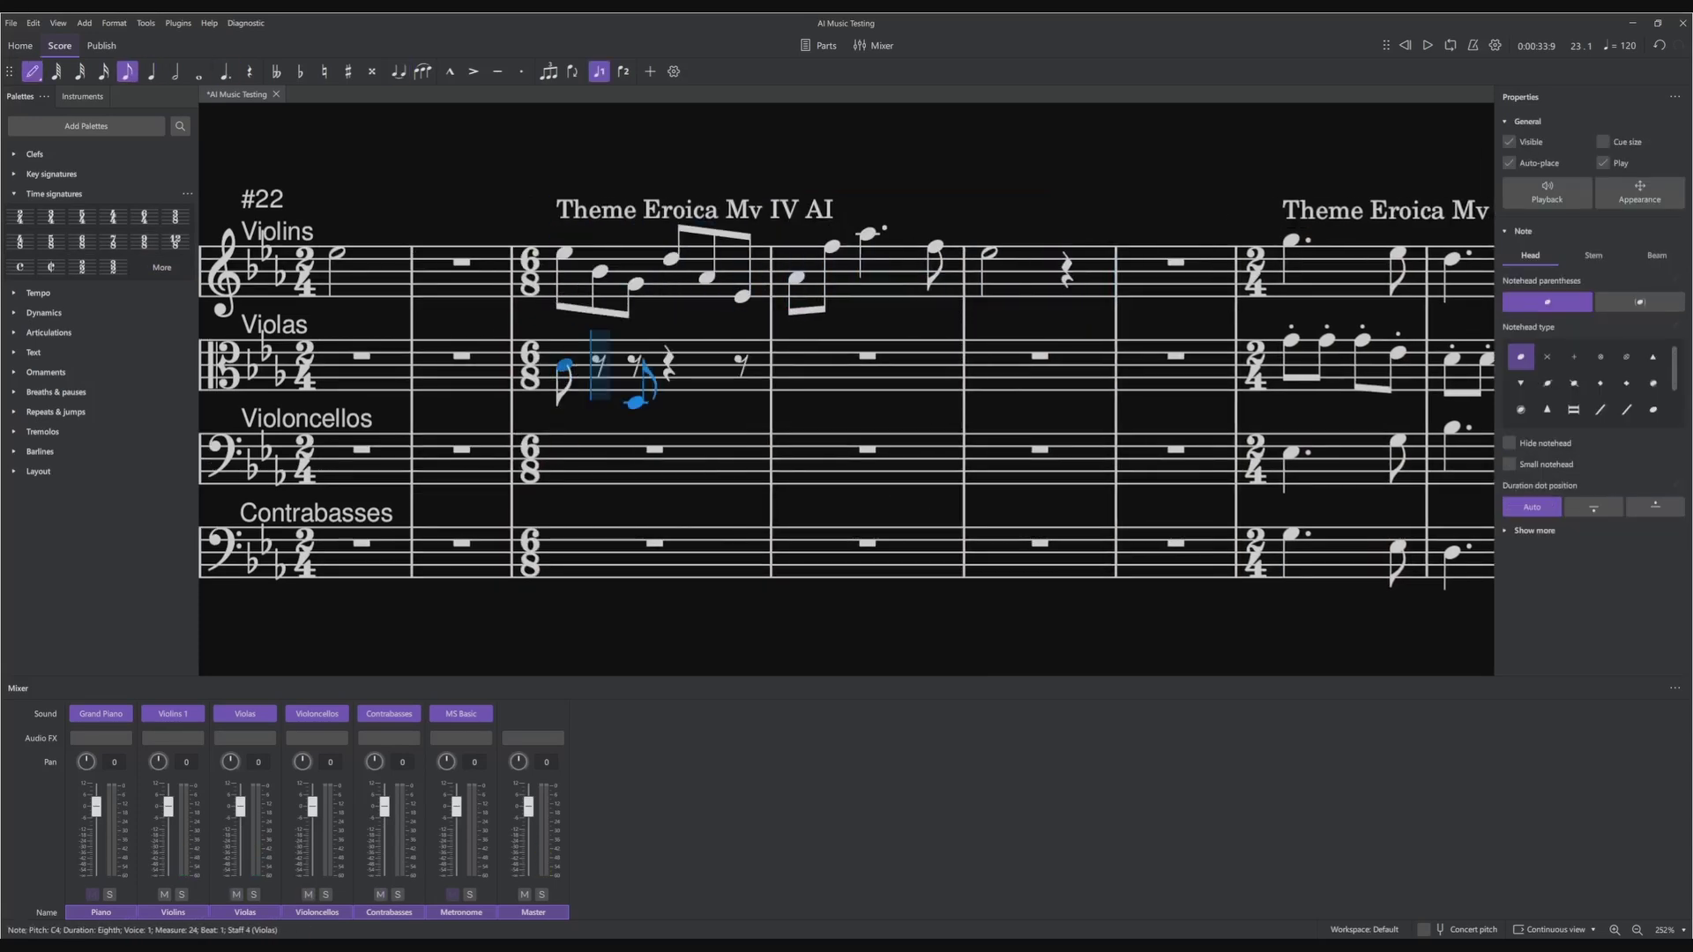
click(671, 368)
click(708, 383)
click(744, 408)
- Add the six-eighth-note Violoncellos line in measure 24
click(565, 449)
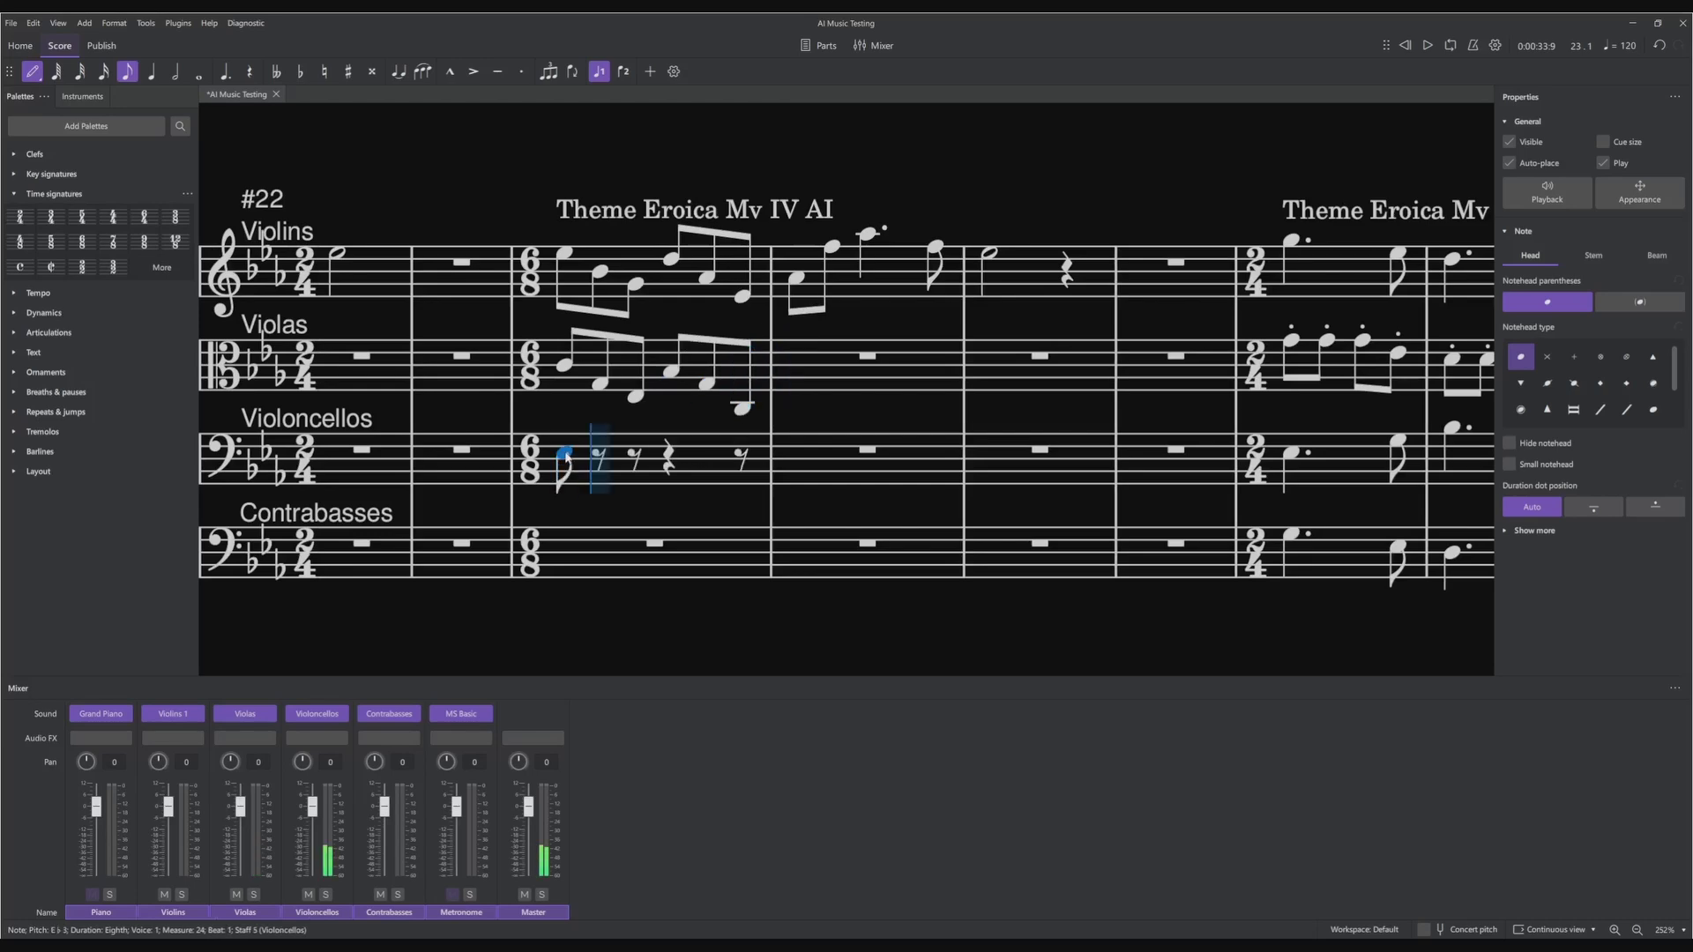
click(599, 458)
click(635, 470)
click(670, 438)
click(705, 458)
click(743, 470)
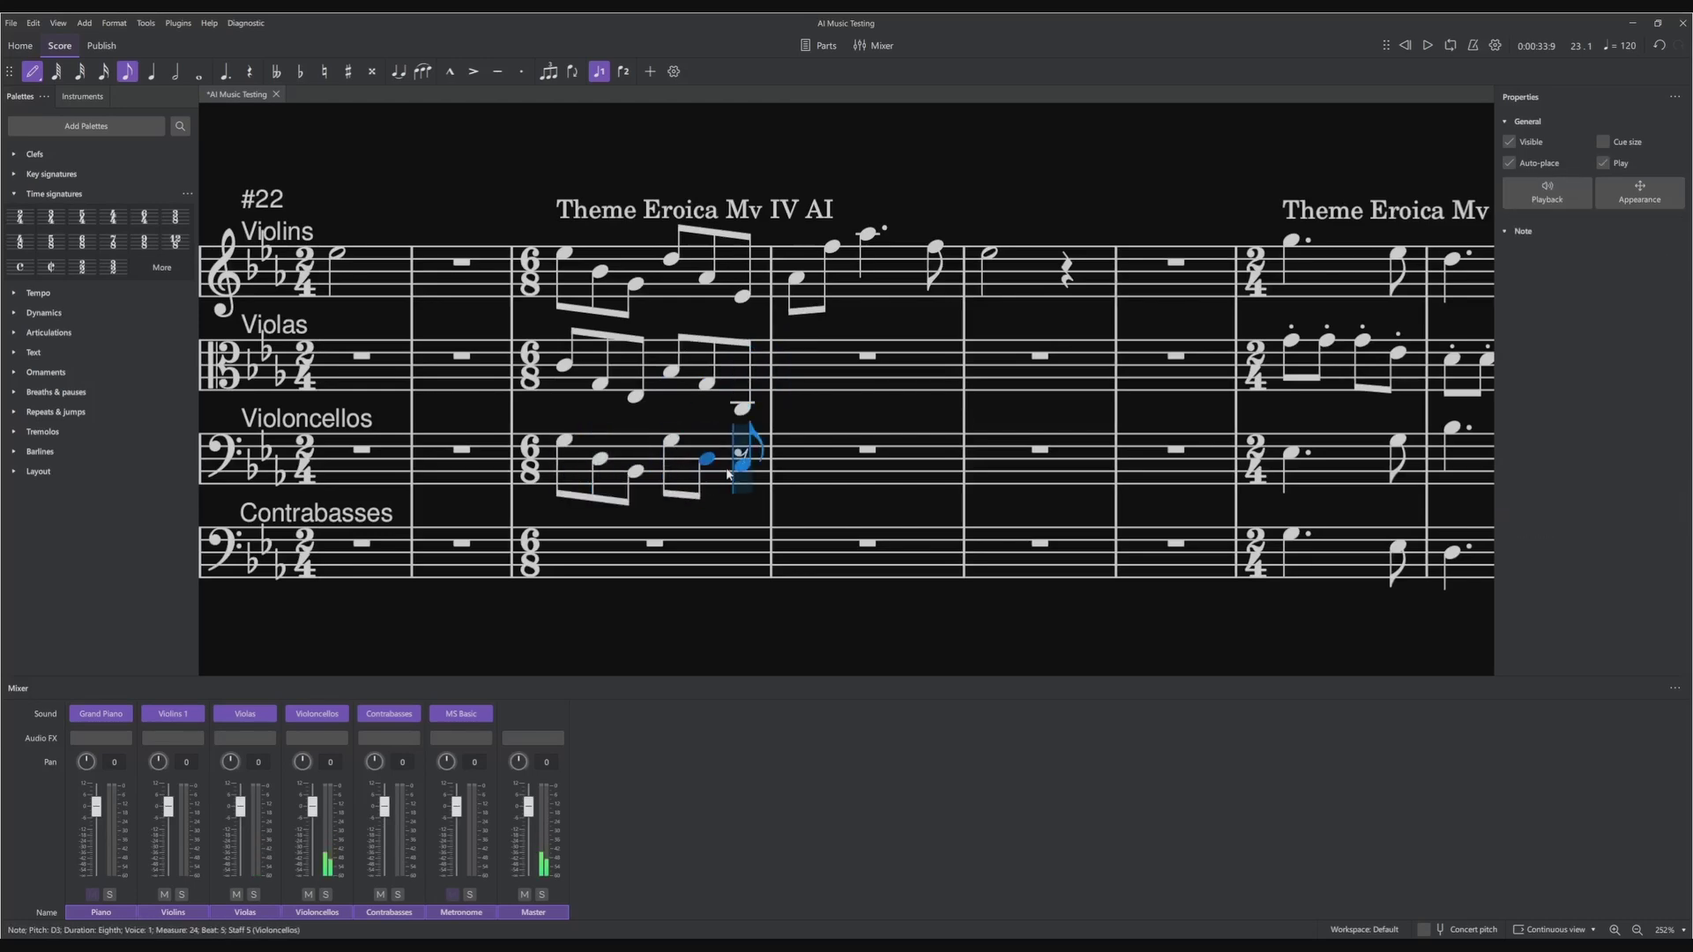
- Add the six-eighth-note Contrabasses line in measure 24
click(564, 544)
click(600, 558)
click(634, 578)
click(670, 547)
click(708, 558)
click(743, 577)
- Repeat the harmonised measure 24 into the following measures
key(Escape)
key(r)
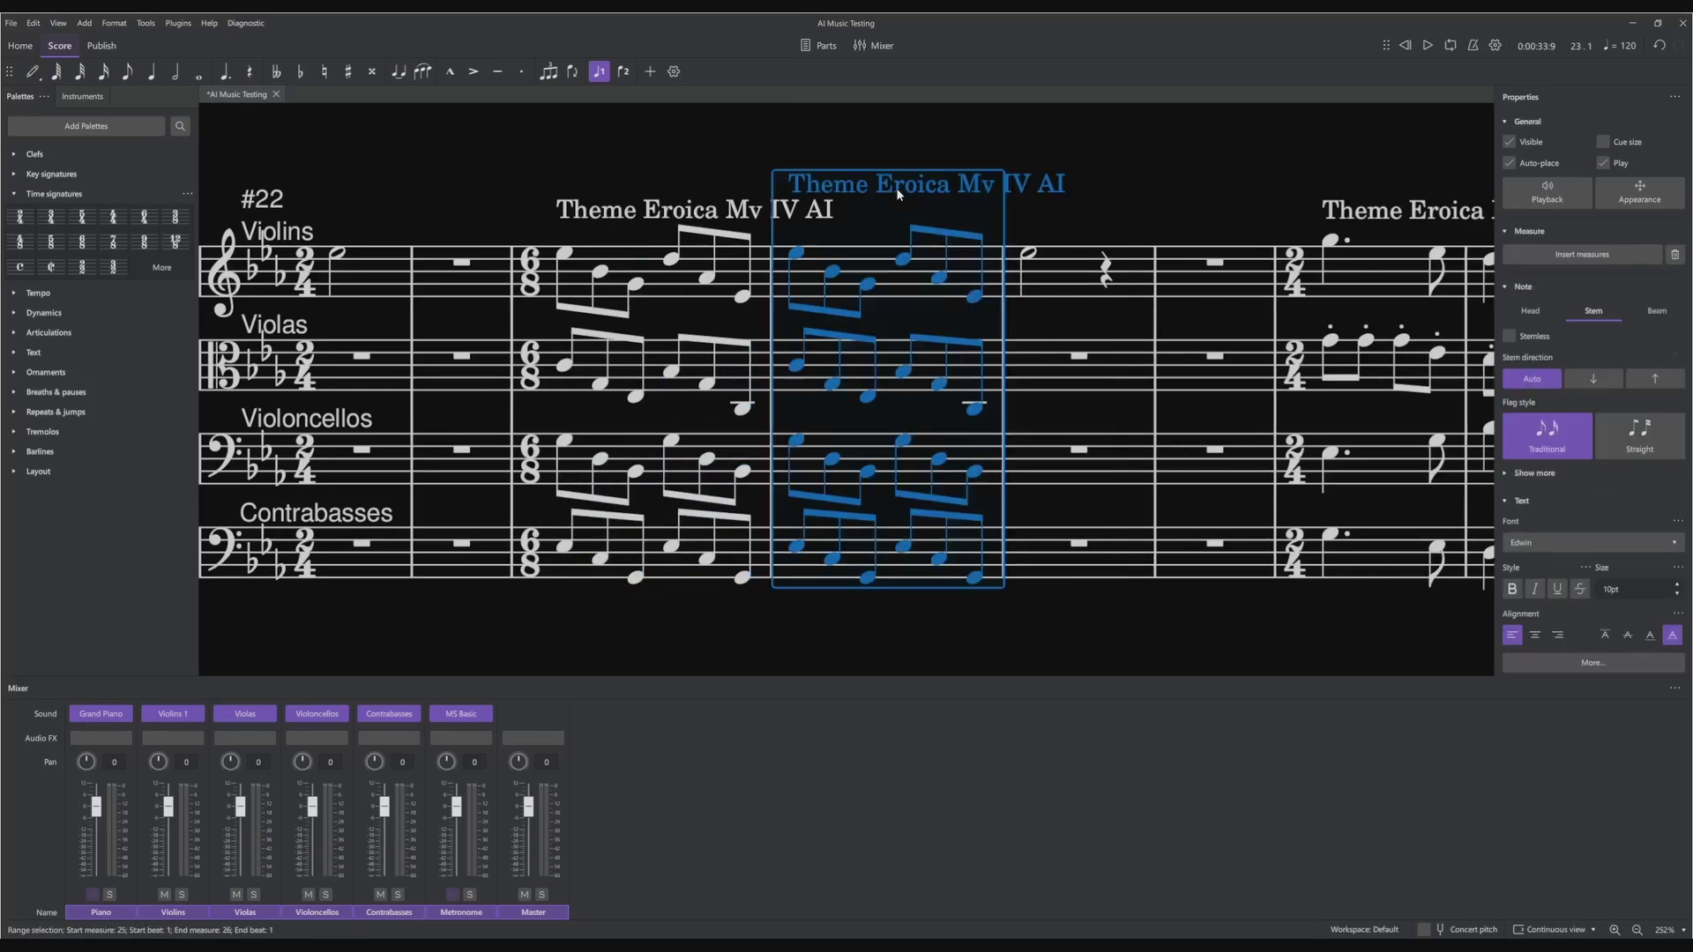
key(r)
key(r)
key(Escape)
scroll(1164, 230, down, 1)
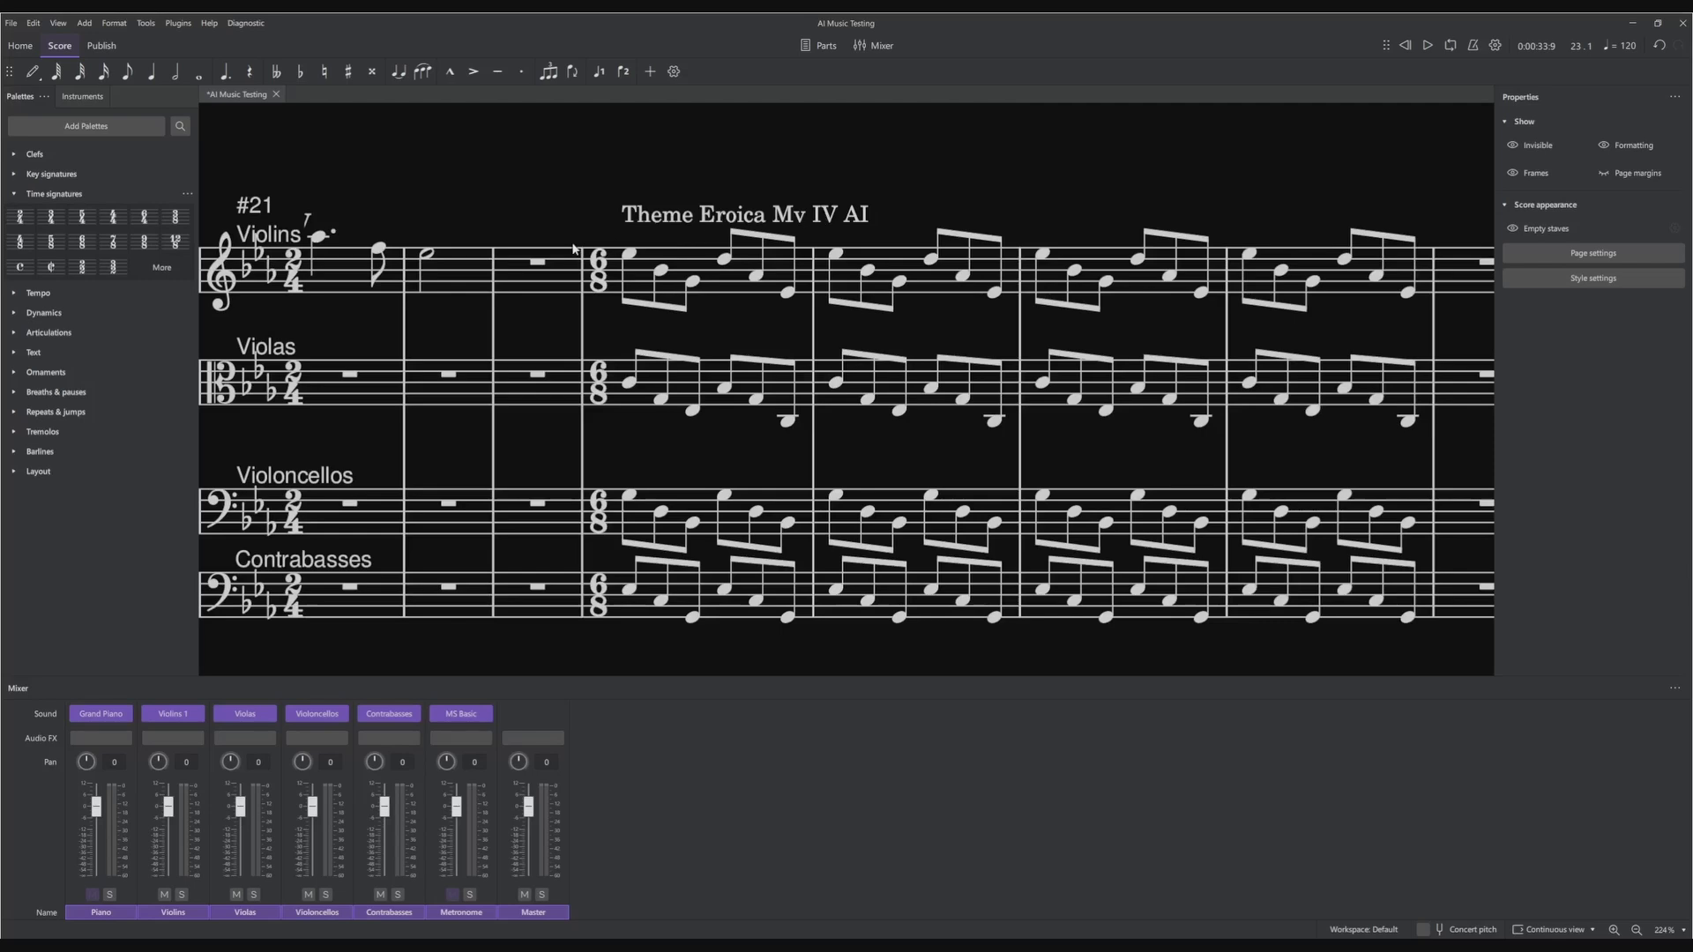
click(547, 265)
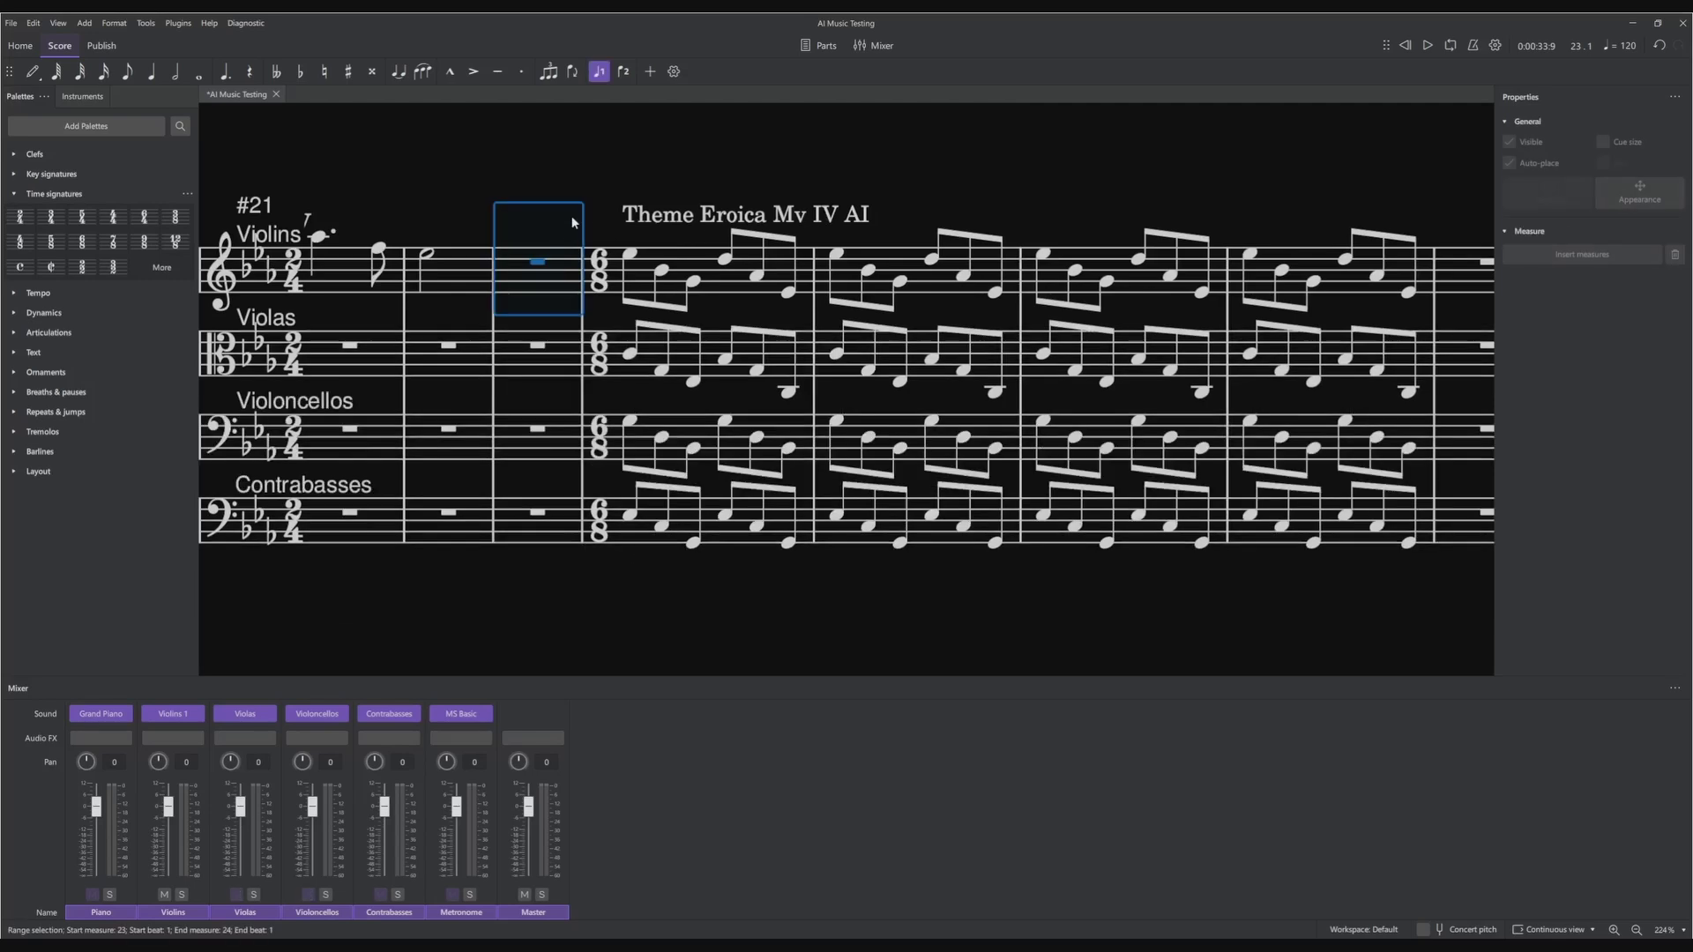
drag(631, 176, 577, 169)
click(496, 257)
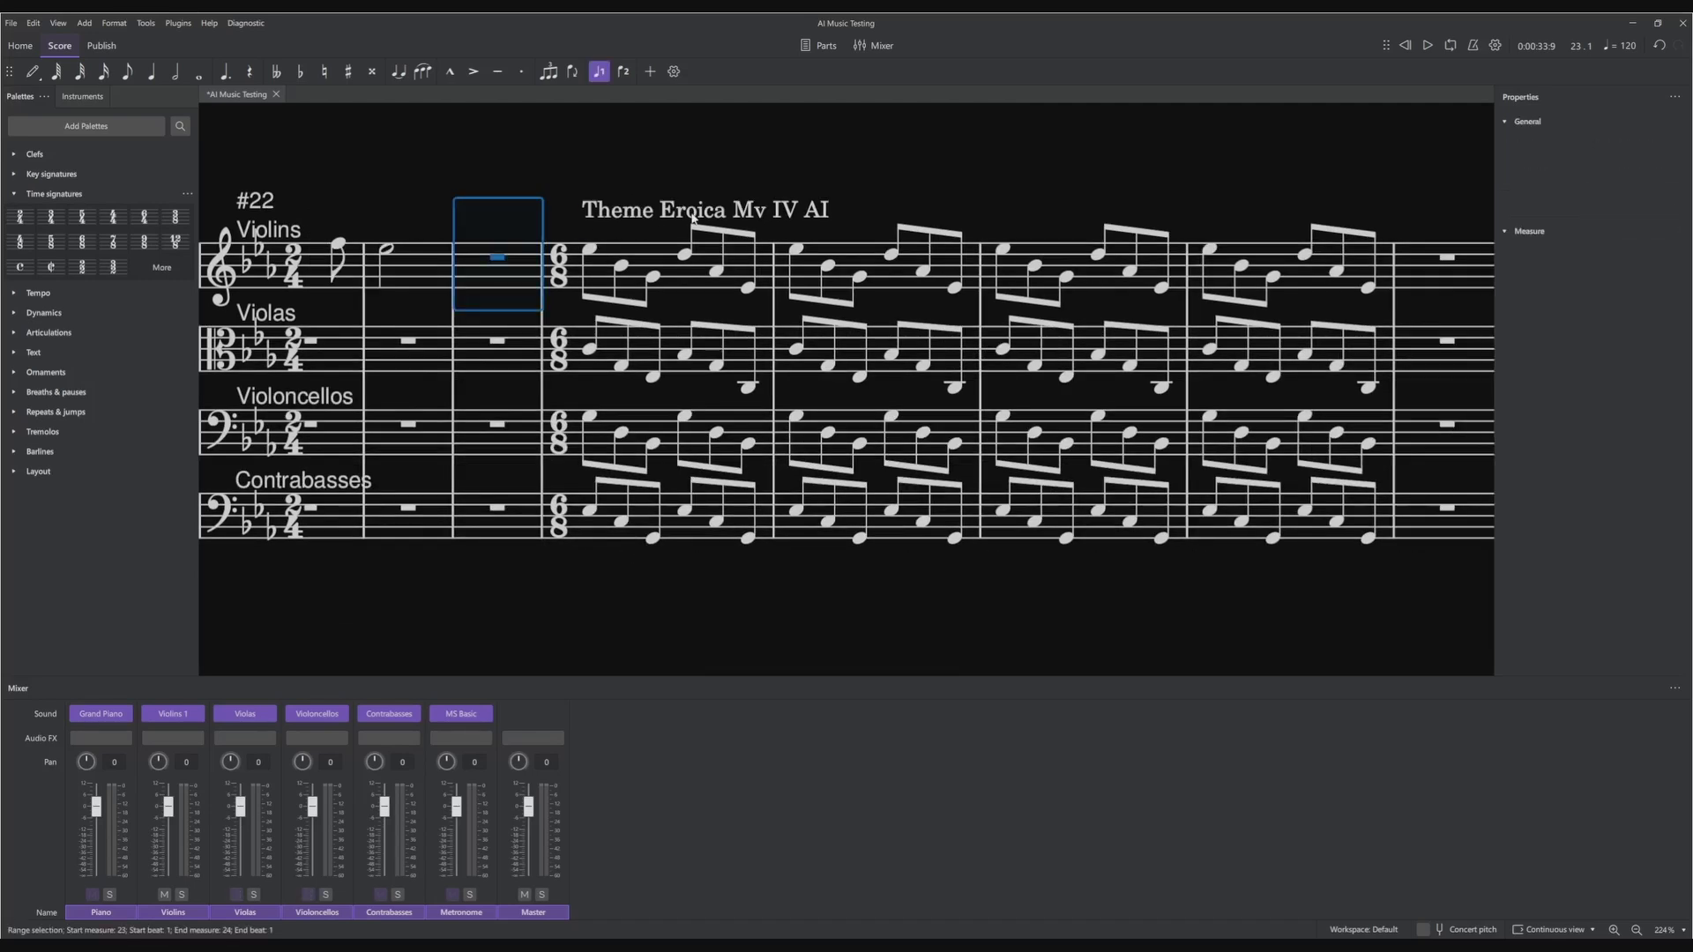
key(space)
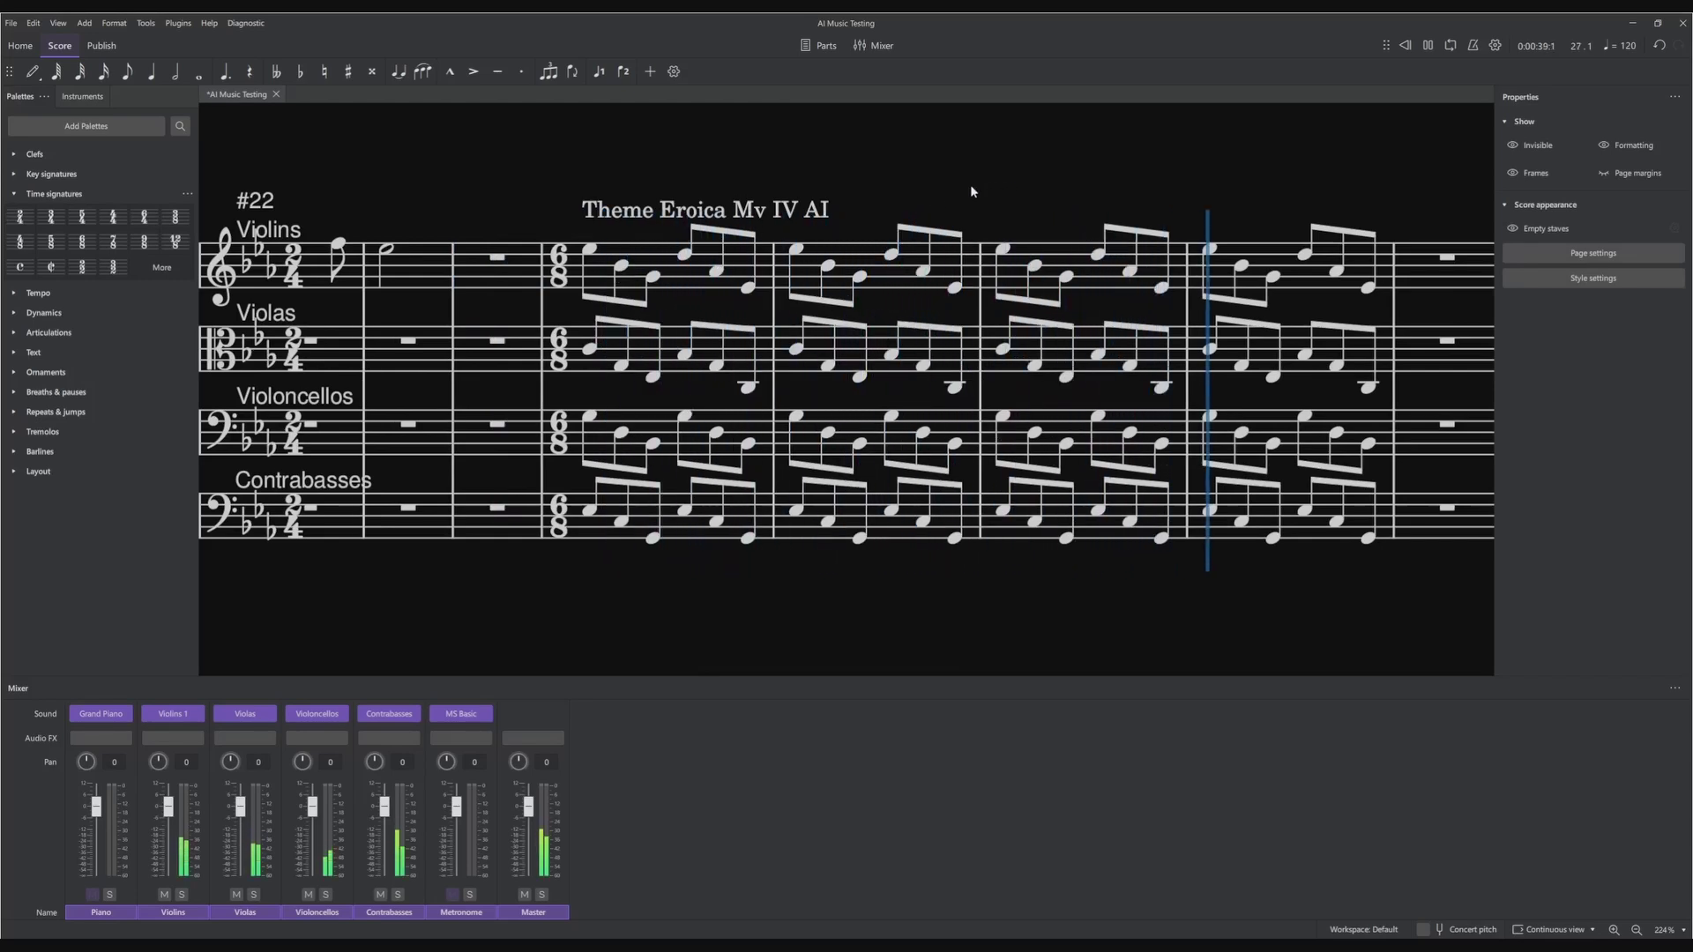
key(space)
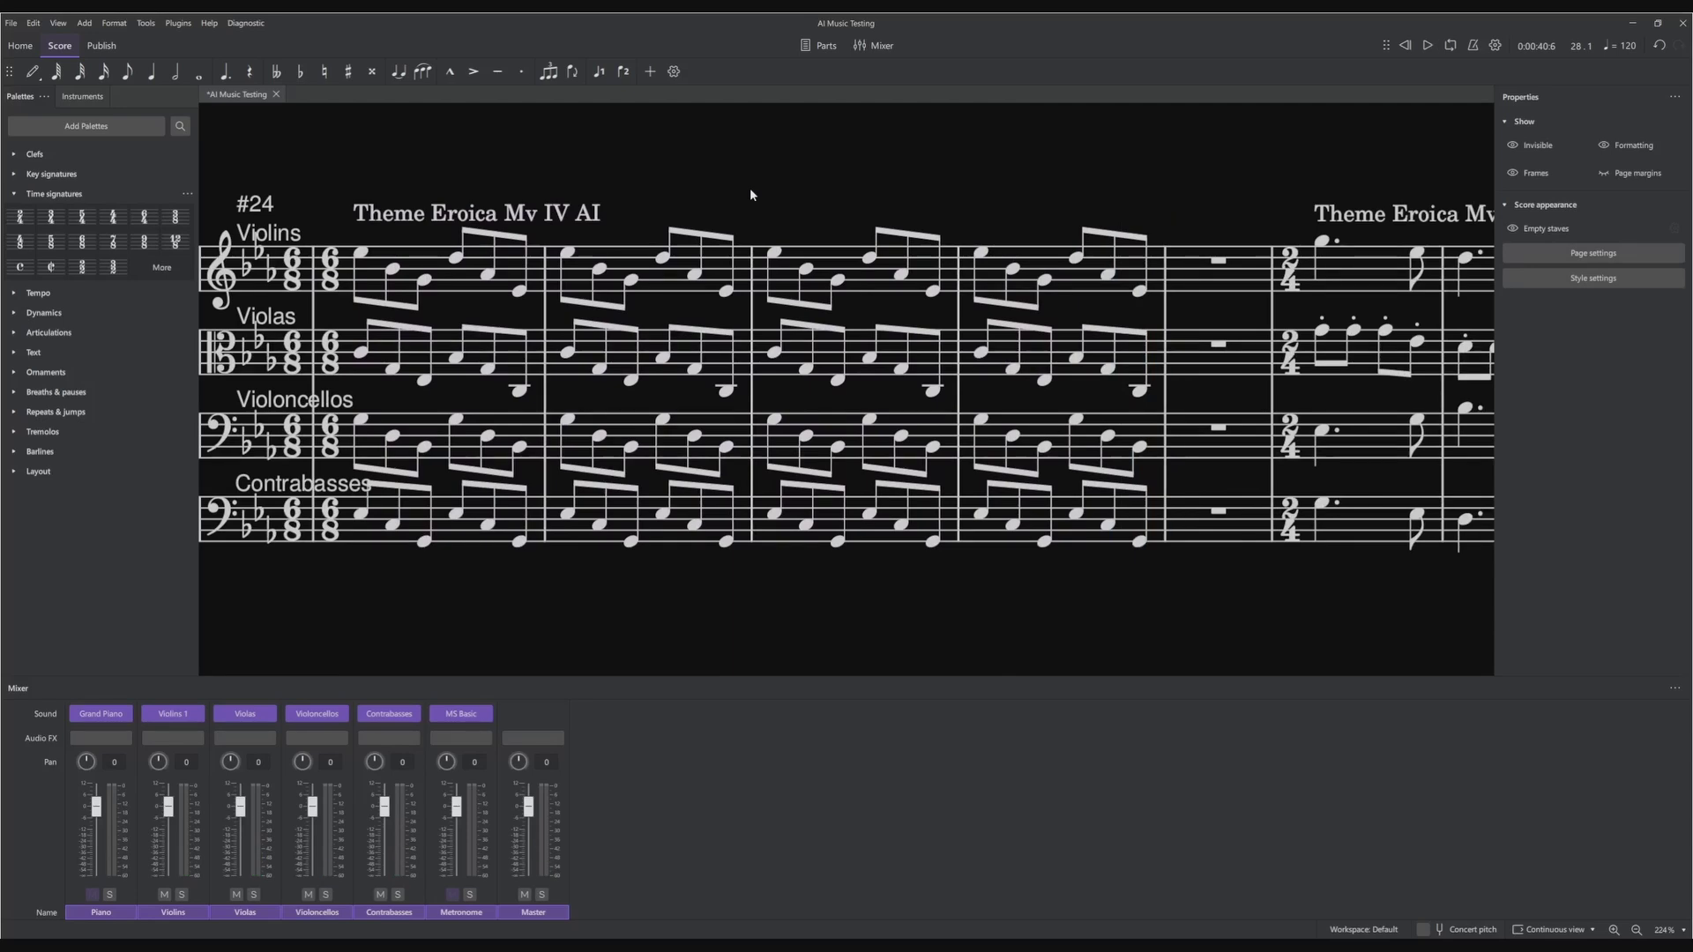
drag(749, 188, 848, 191)
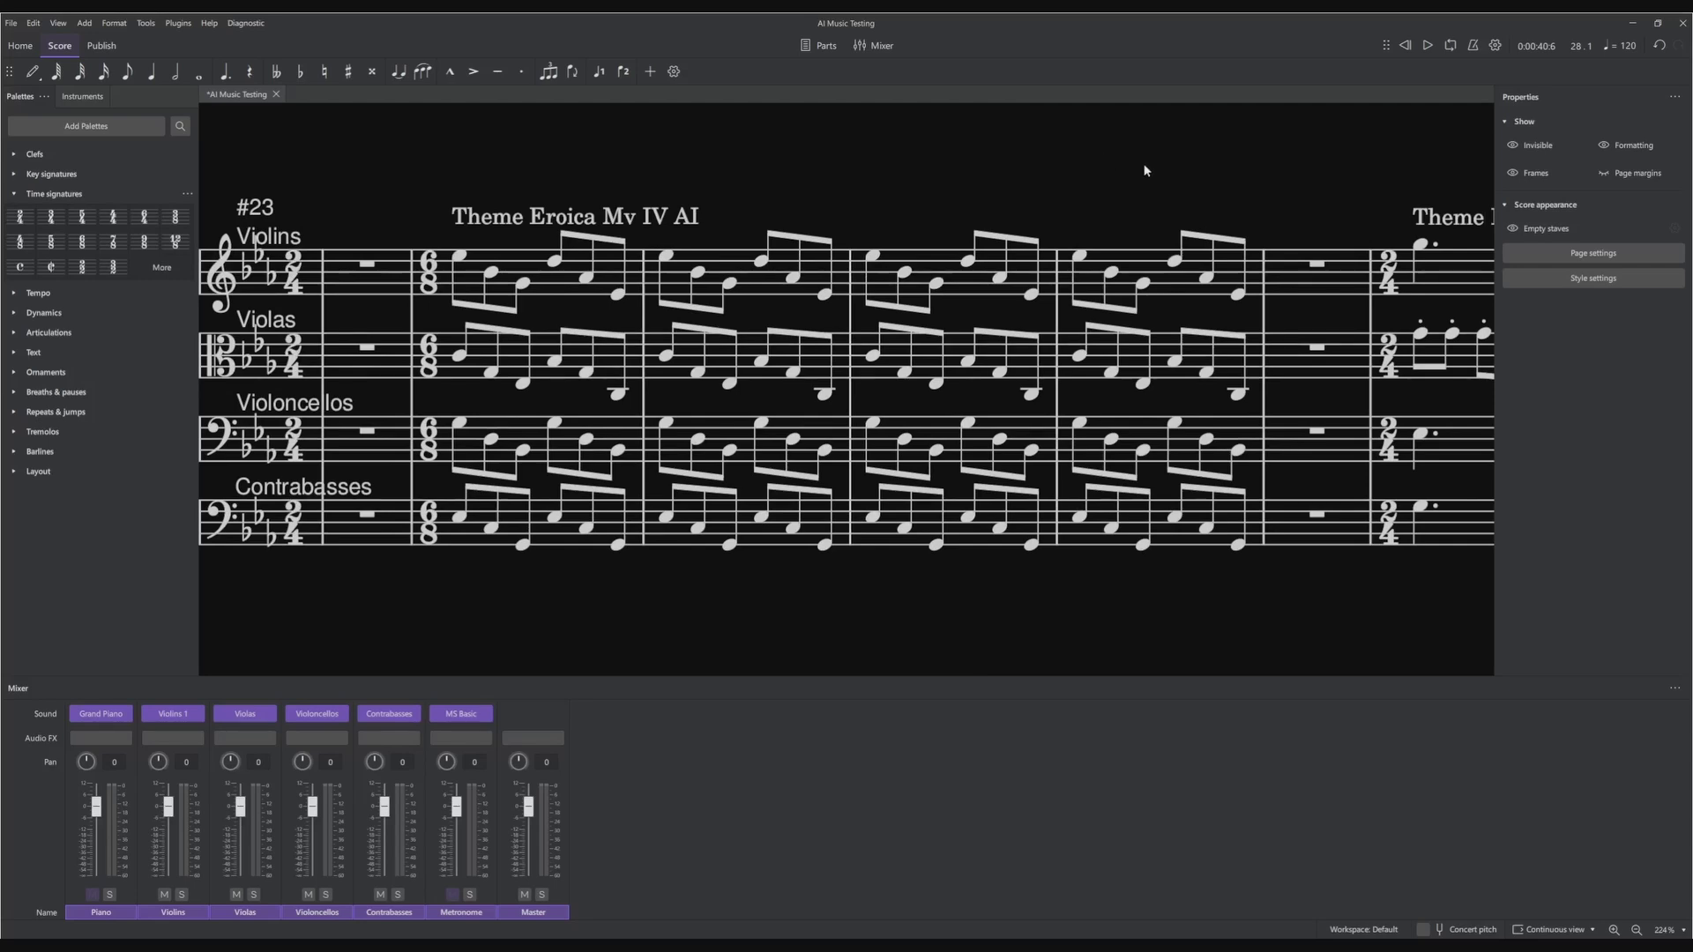
scroll(1144, 171, left, 10)
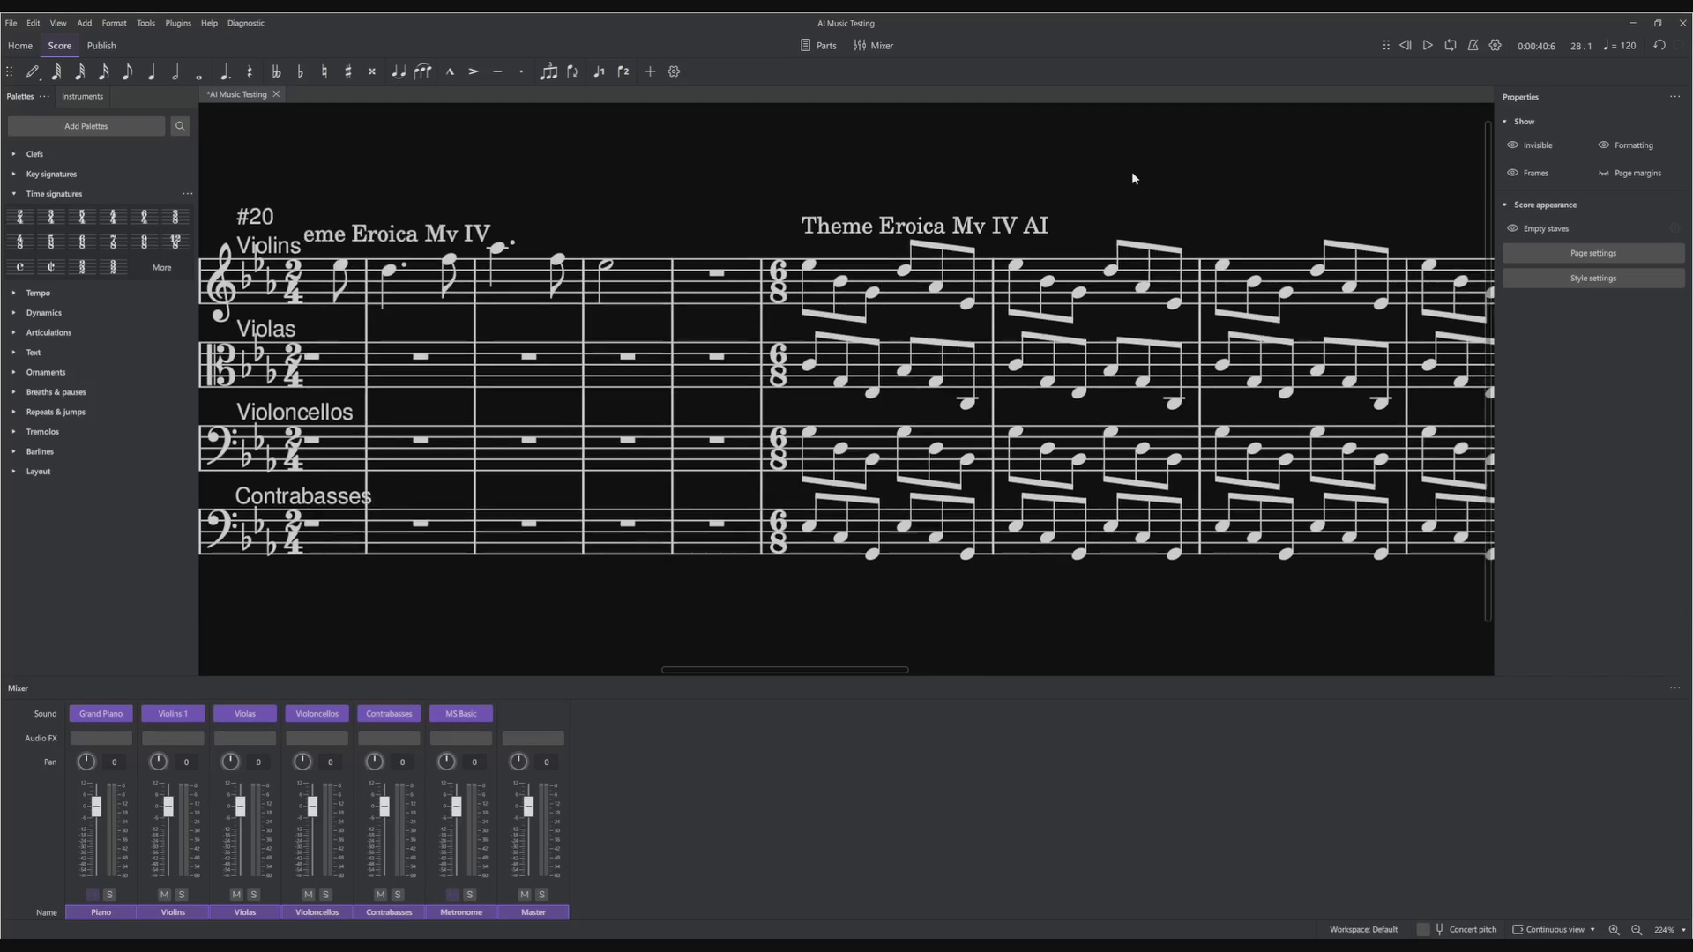
scroll(1292, 177, left, 5)
scroll(1291, 176, right, 15)
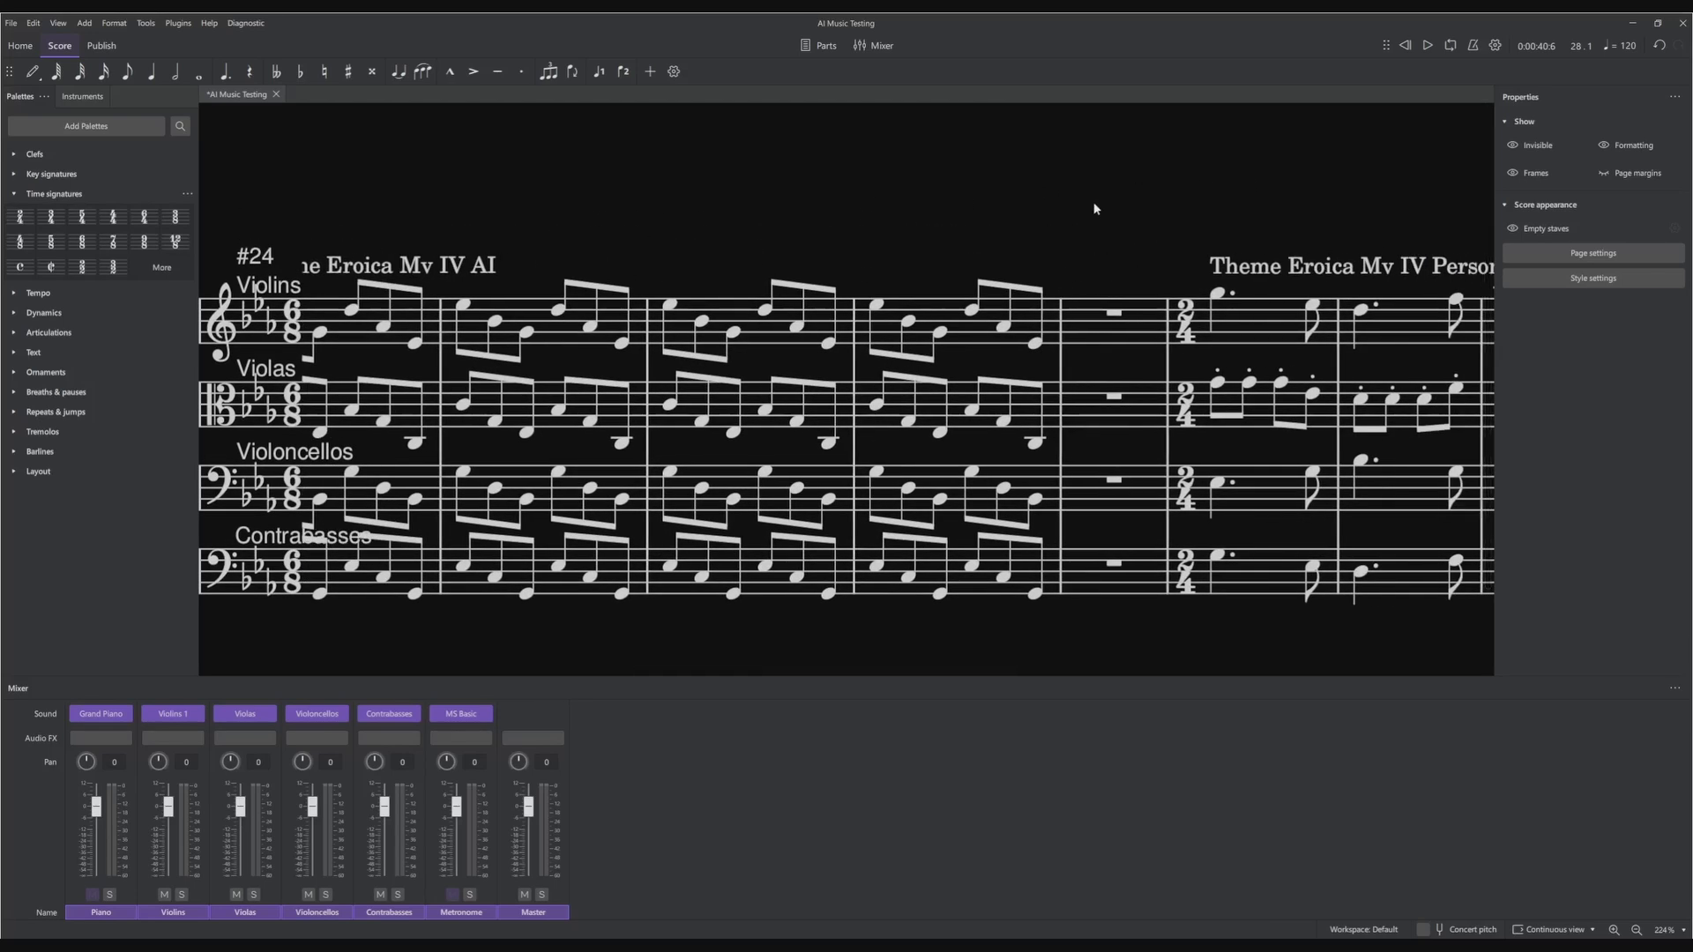
scroll(705, 190, right, 8)
key(space)
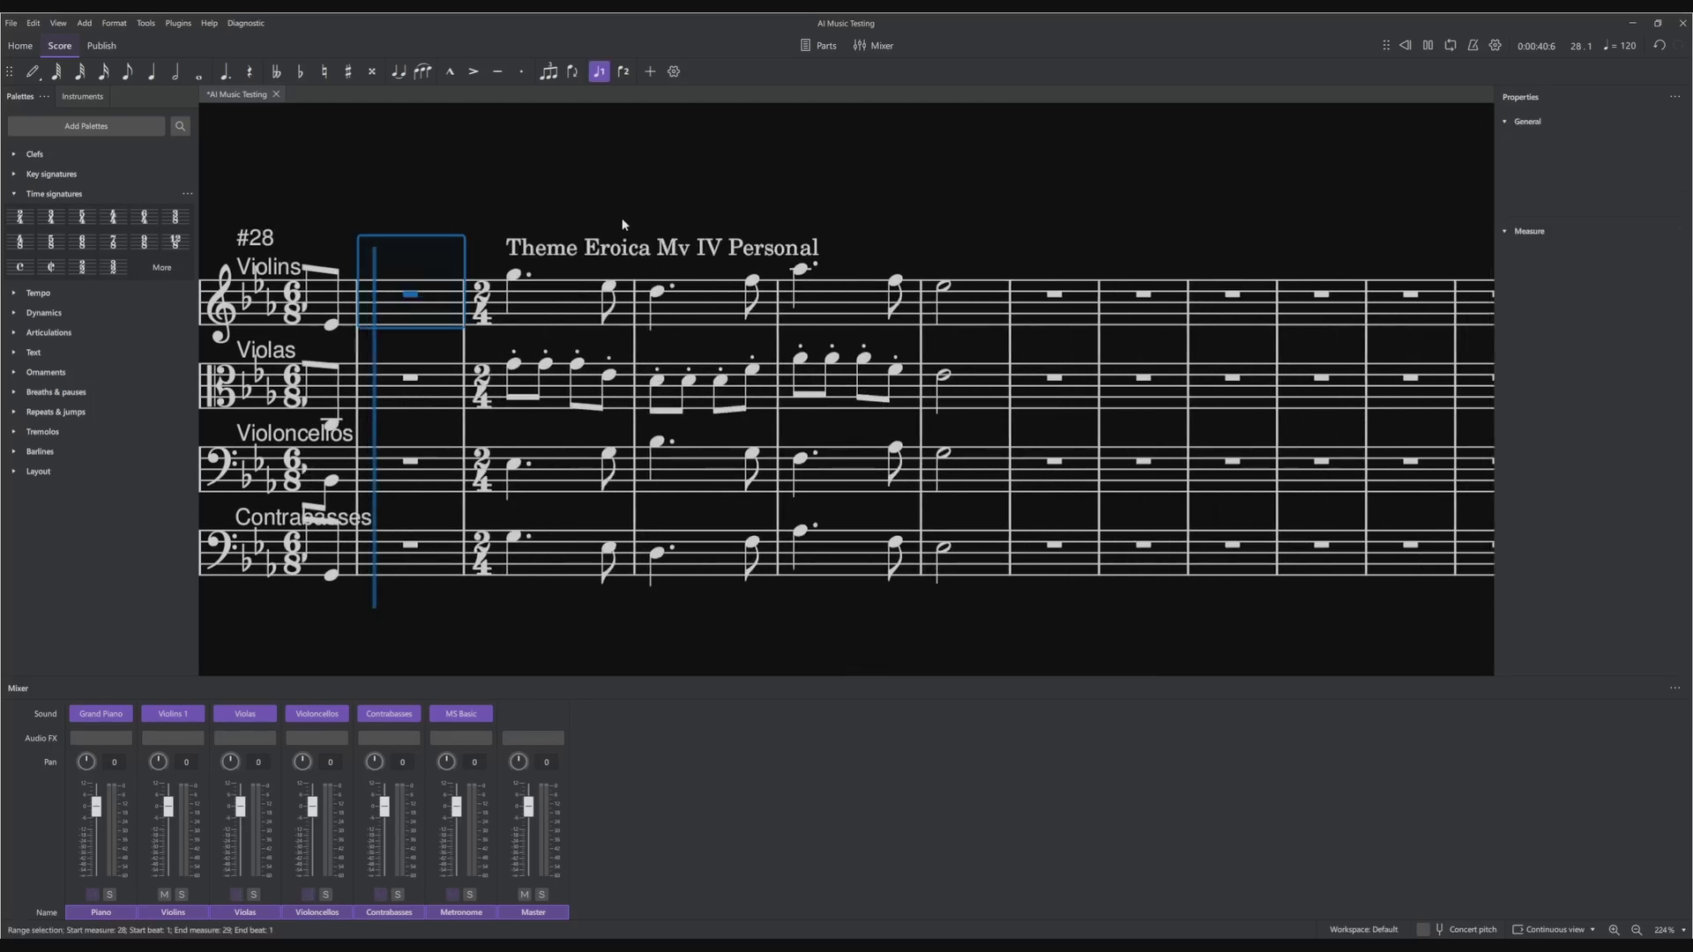
key(Escape)
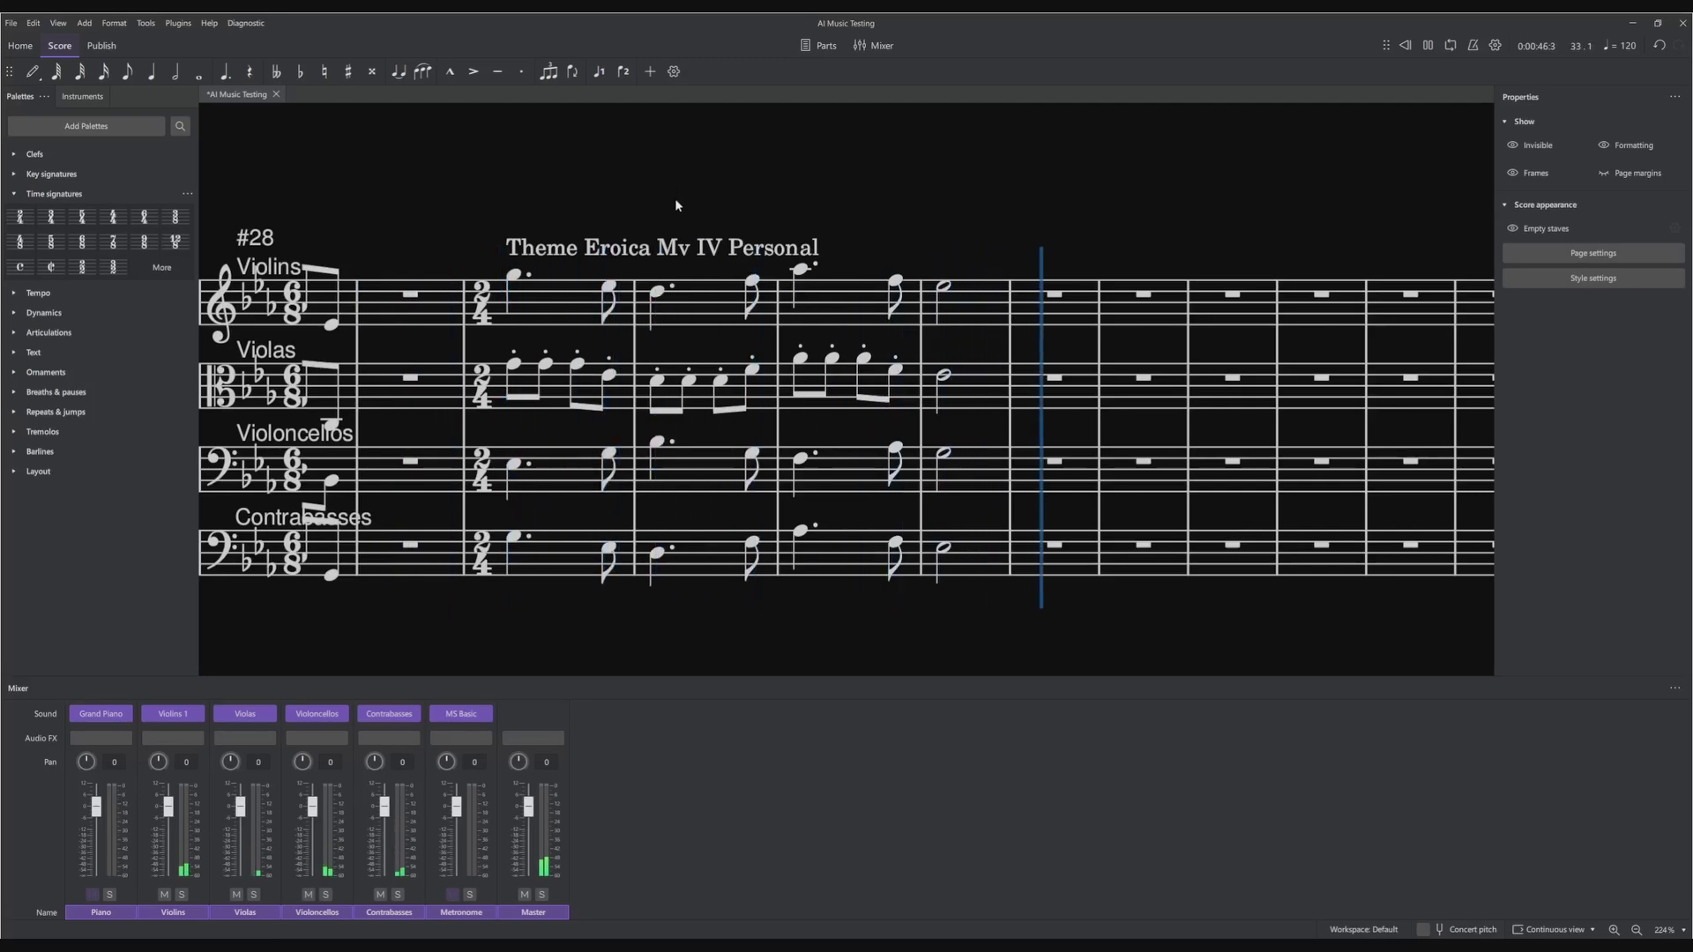
scroll(674, 206, up, 2)
key(space)
scroll(629, 196, up, 6)
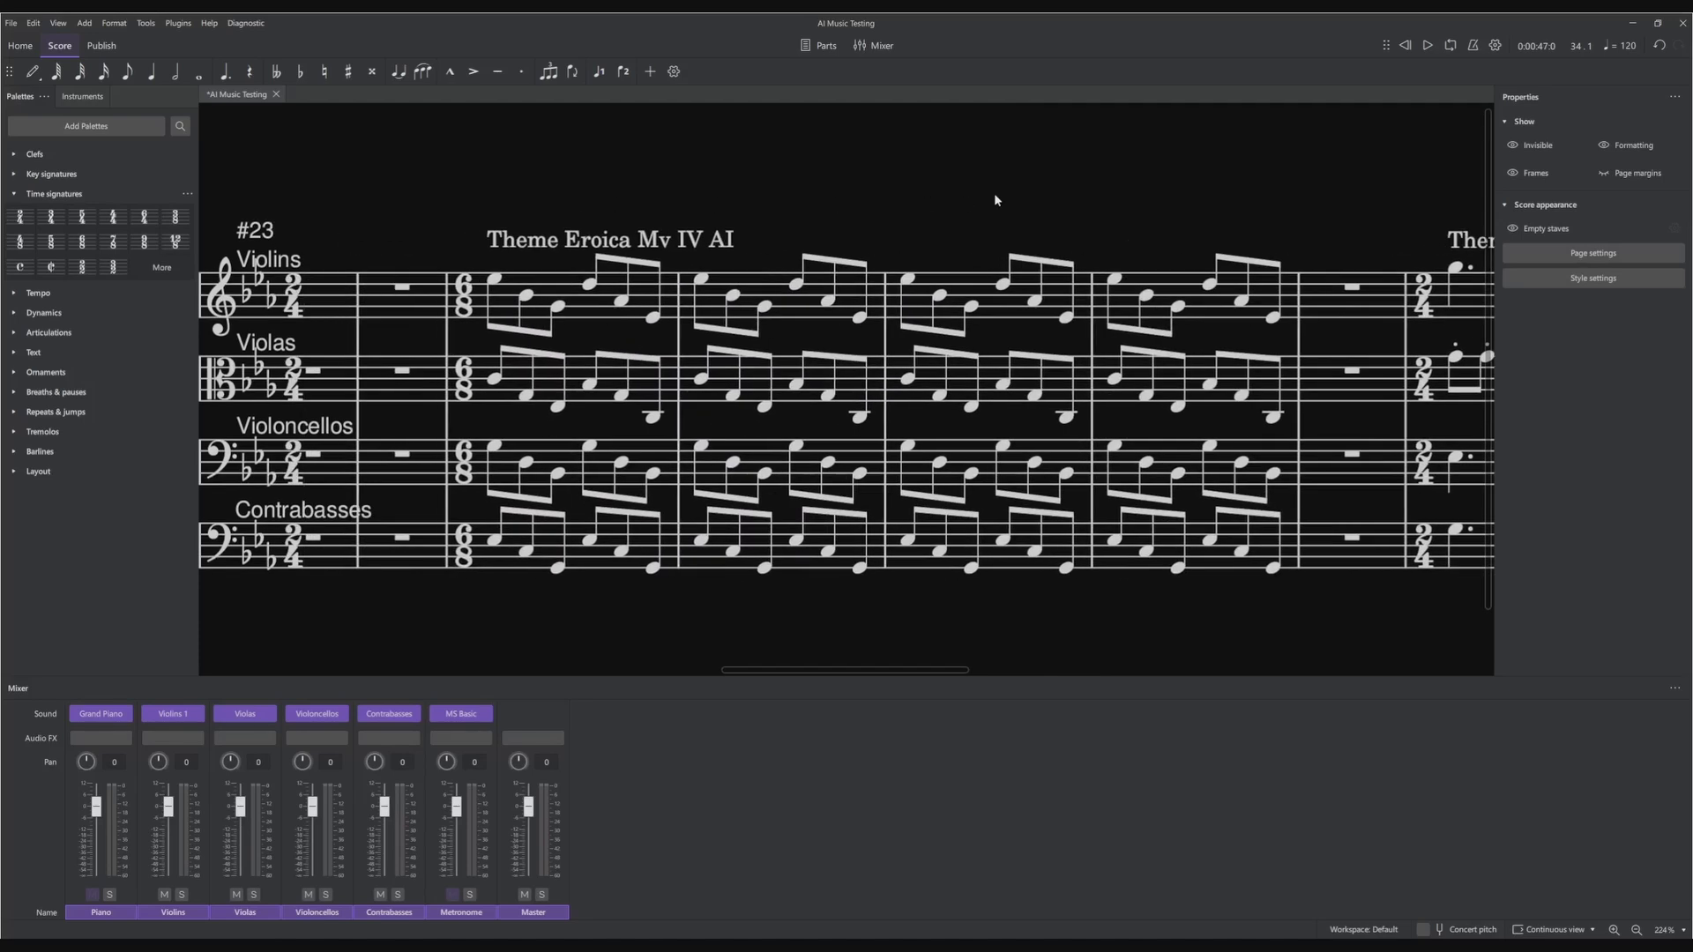
scroll(995, 200, up, 3)
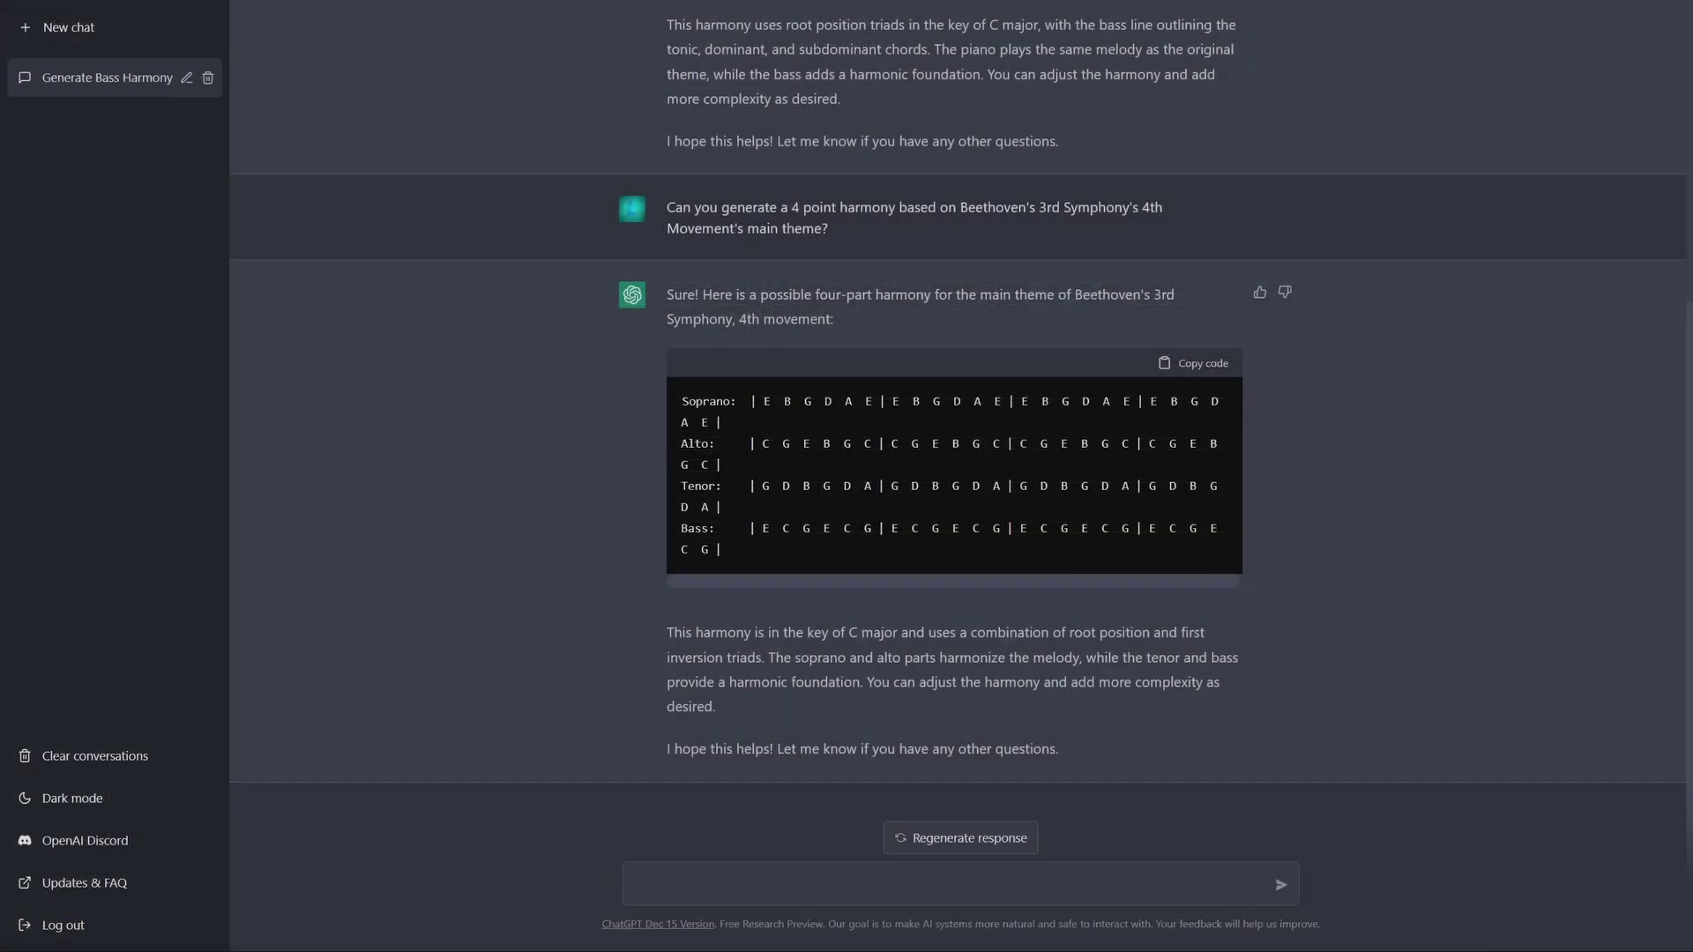
- Scroll through the chat to review the Soprano, Alto, Tenor and Bass harmony answer
scroll(944, 196, up, 5)
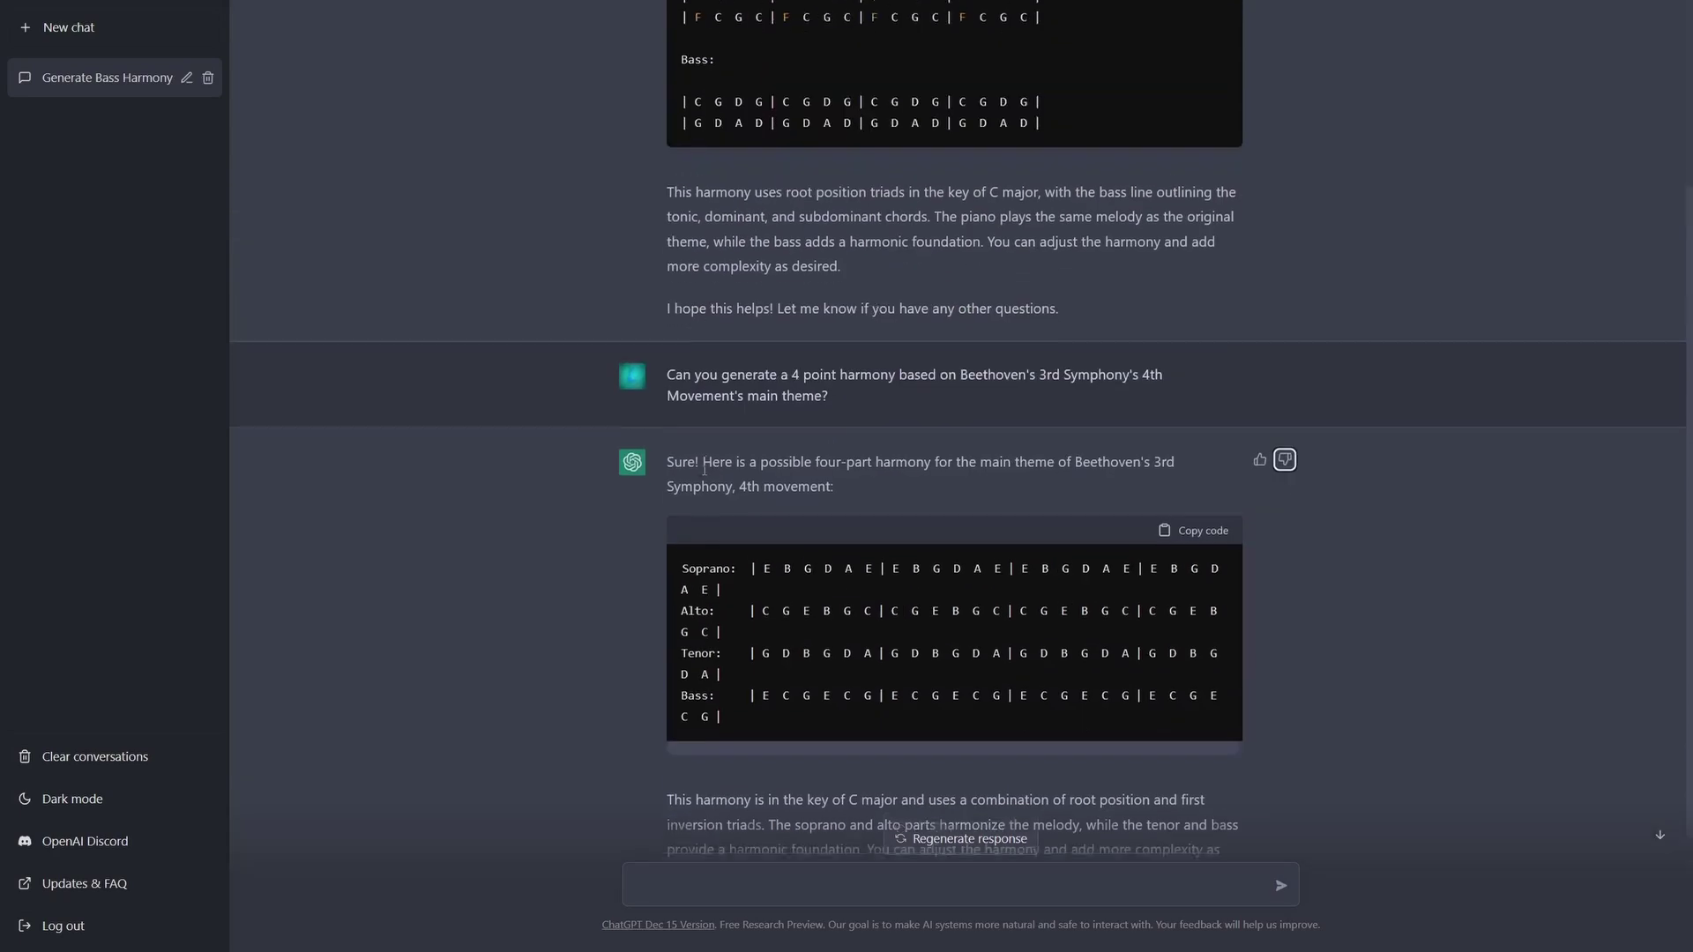
scroll(616, 226, down, 5)
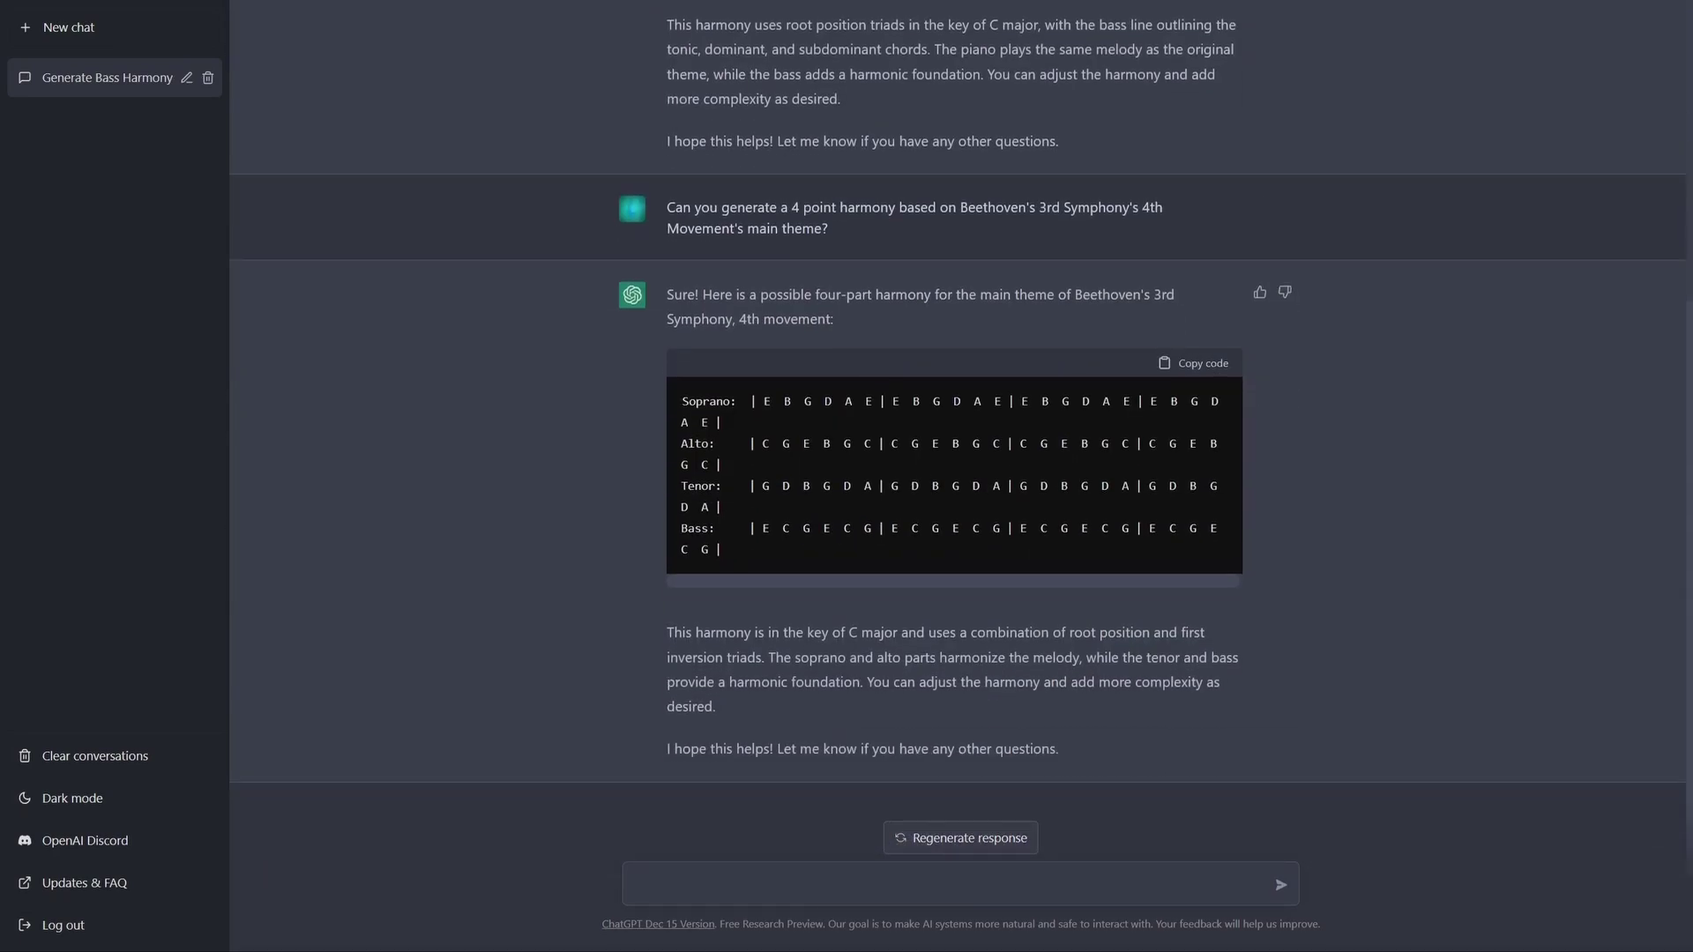
scroll(615, 230, up, 5)
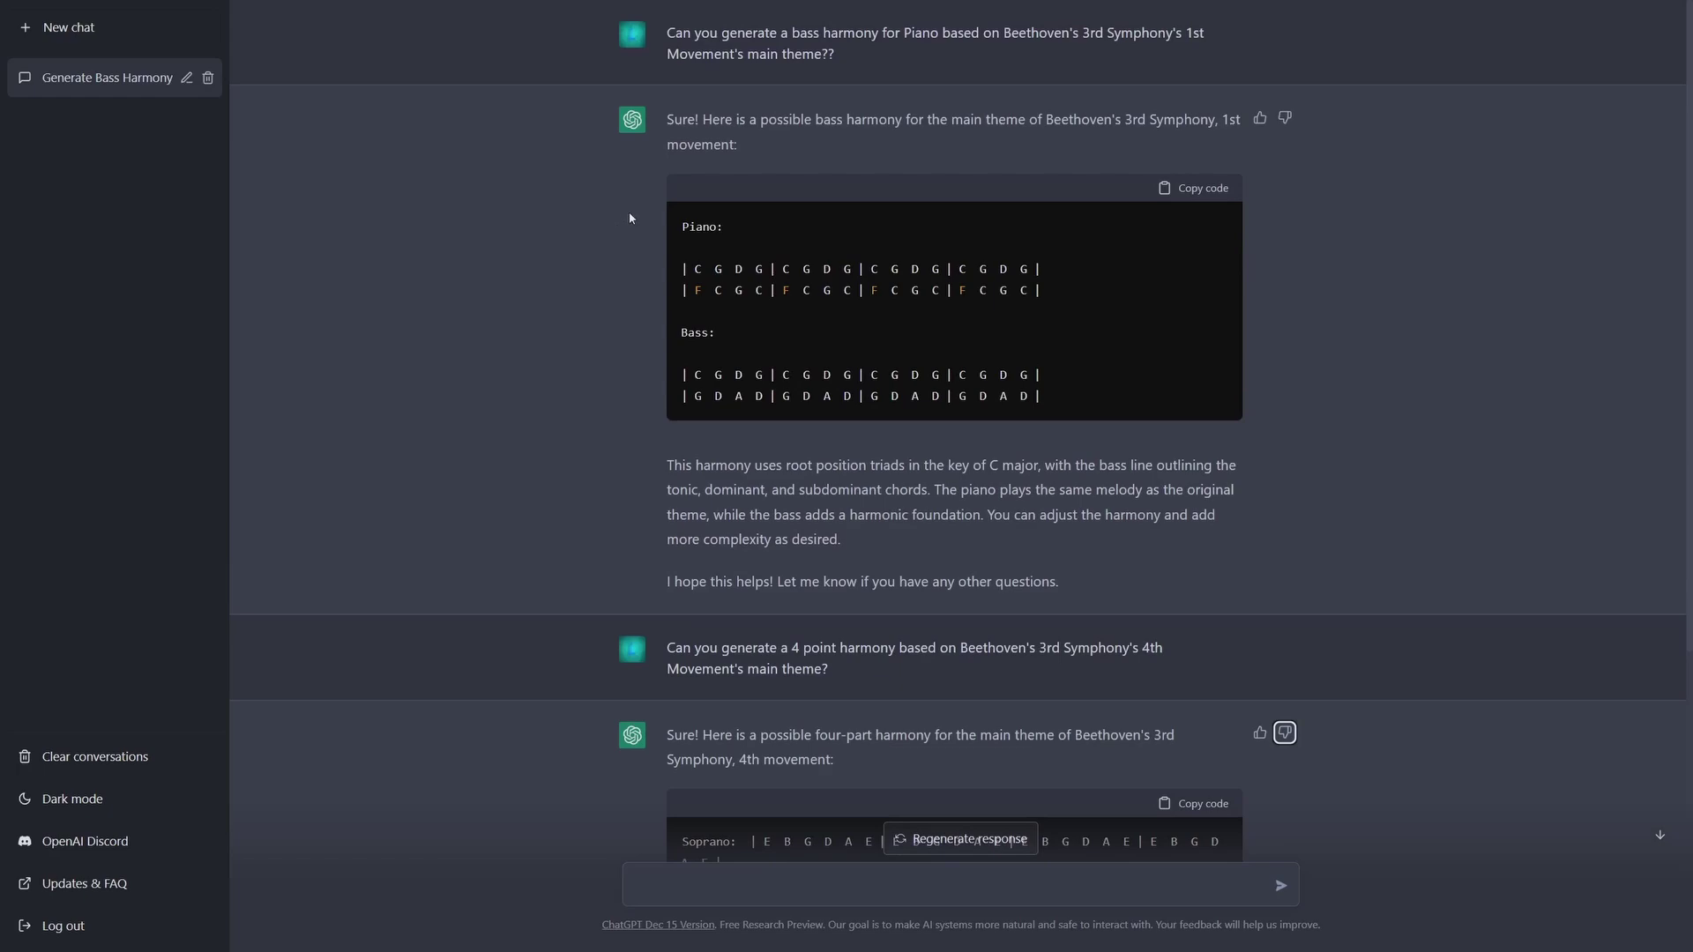
scroll(745, 128, down, 5)
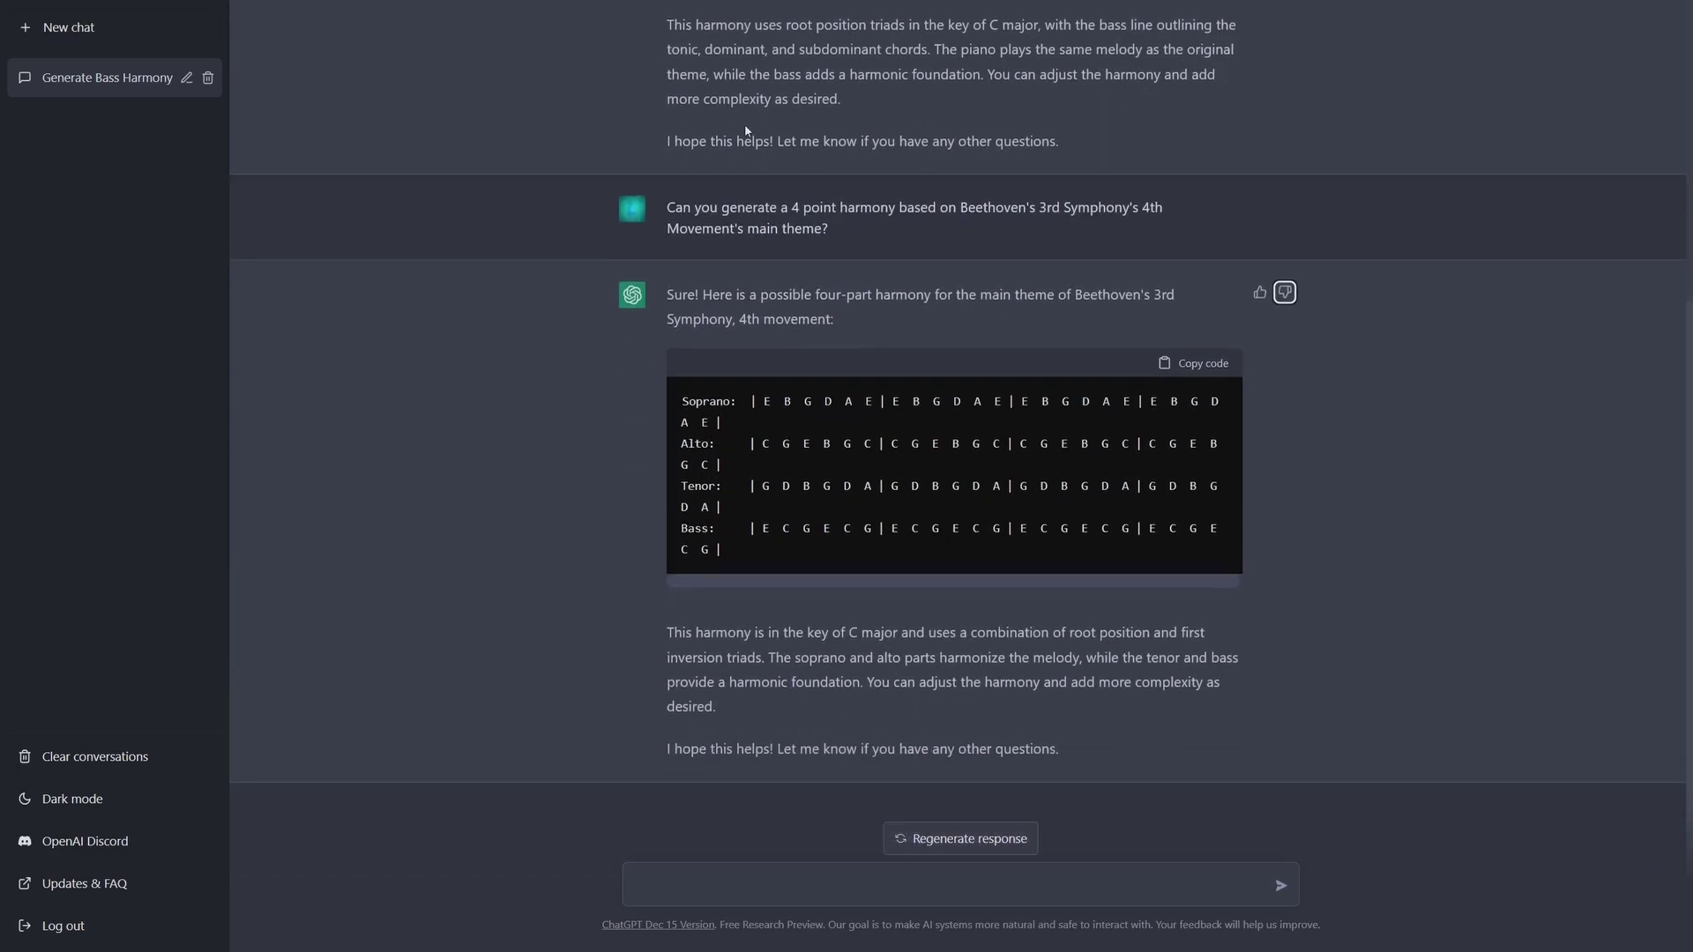
scroll(632, 167, up, 5)
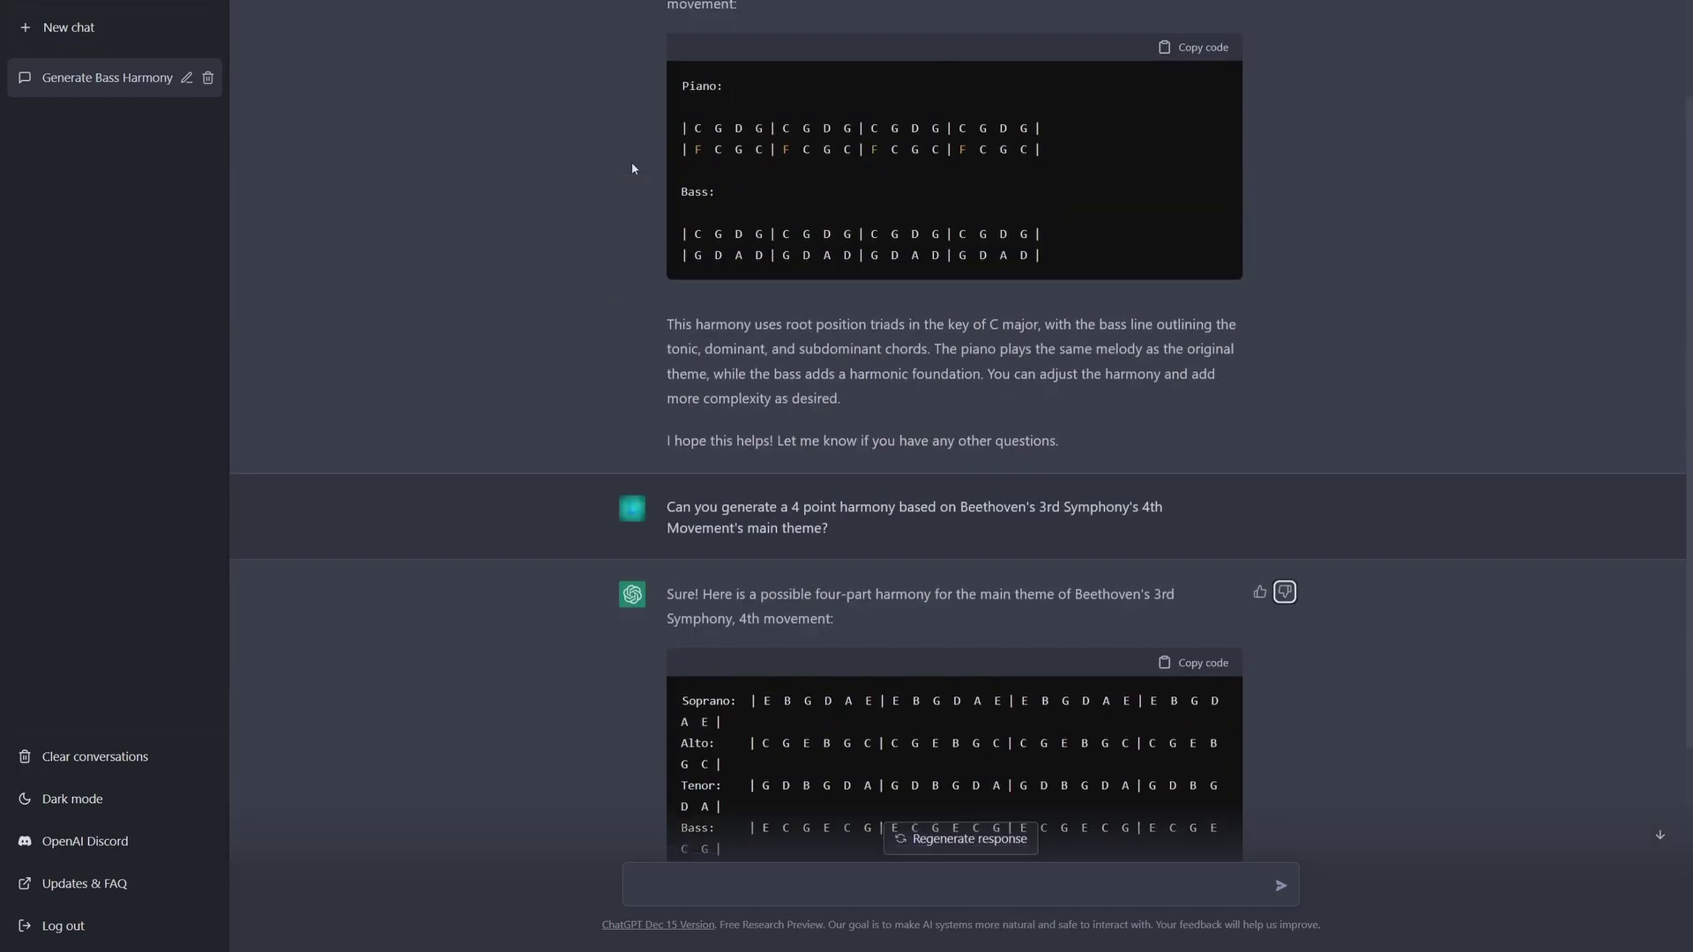
scroll(960, 438, down, 5)
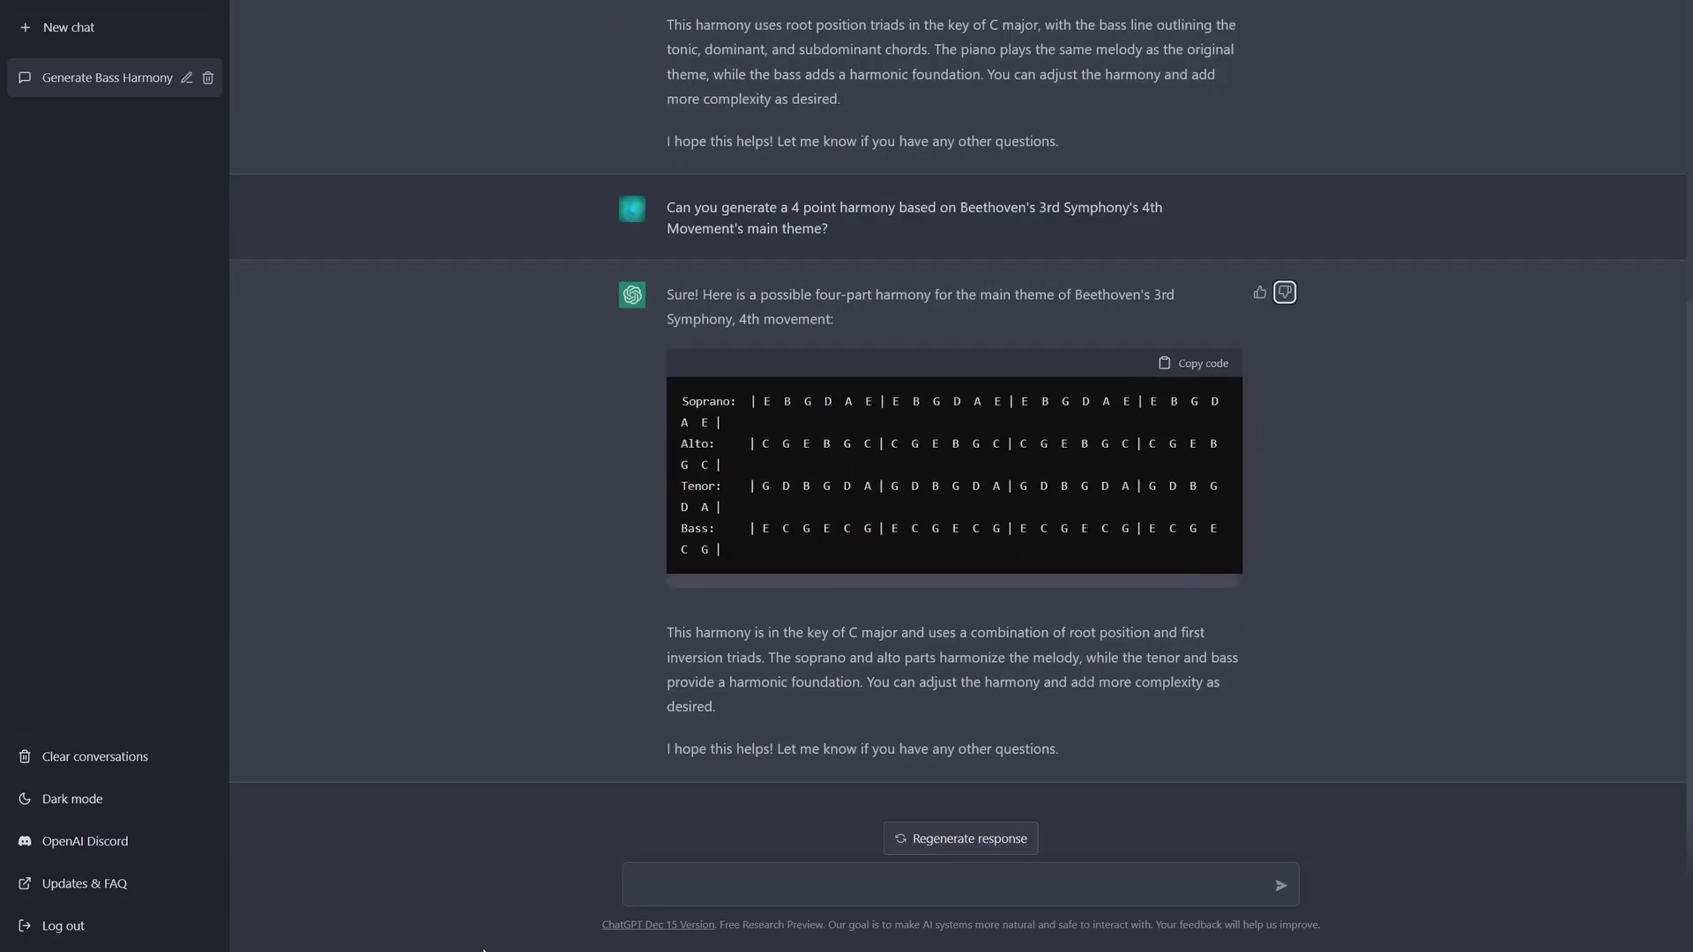
click(728, 546)
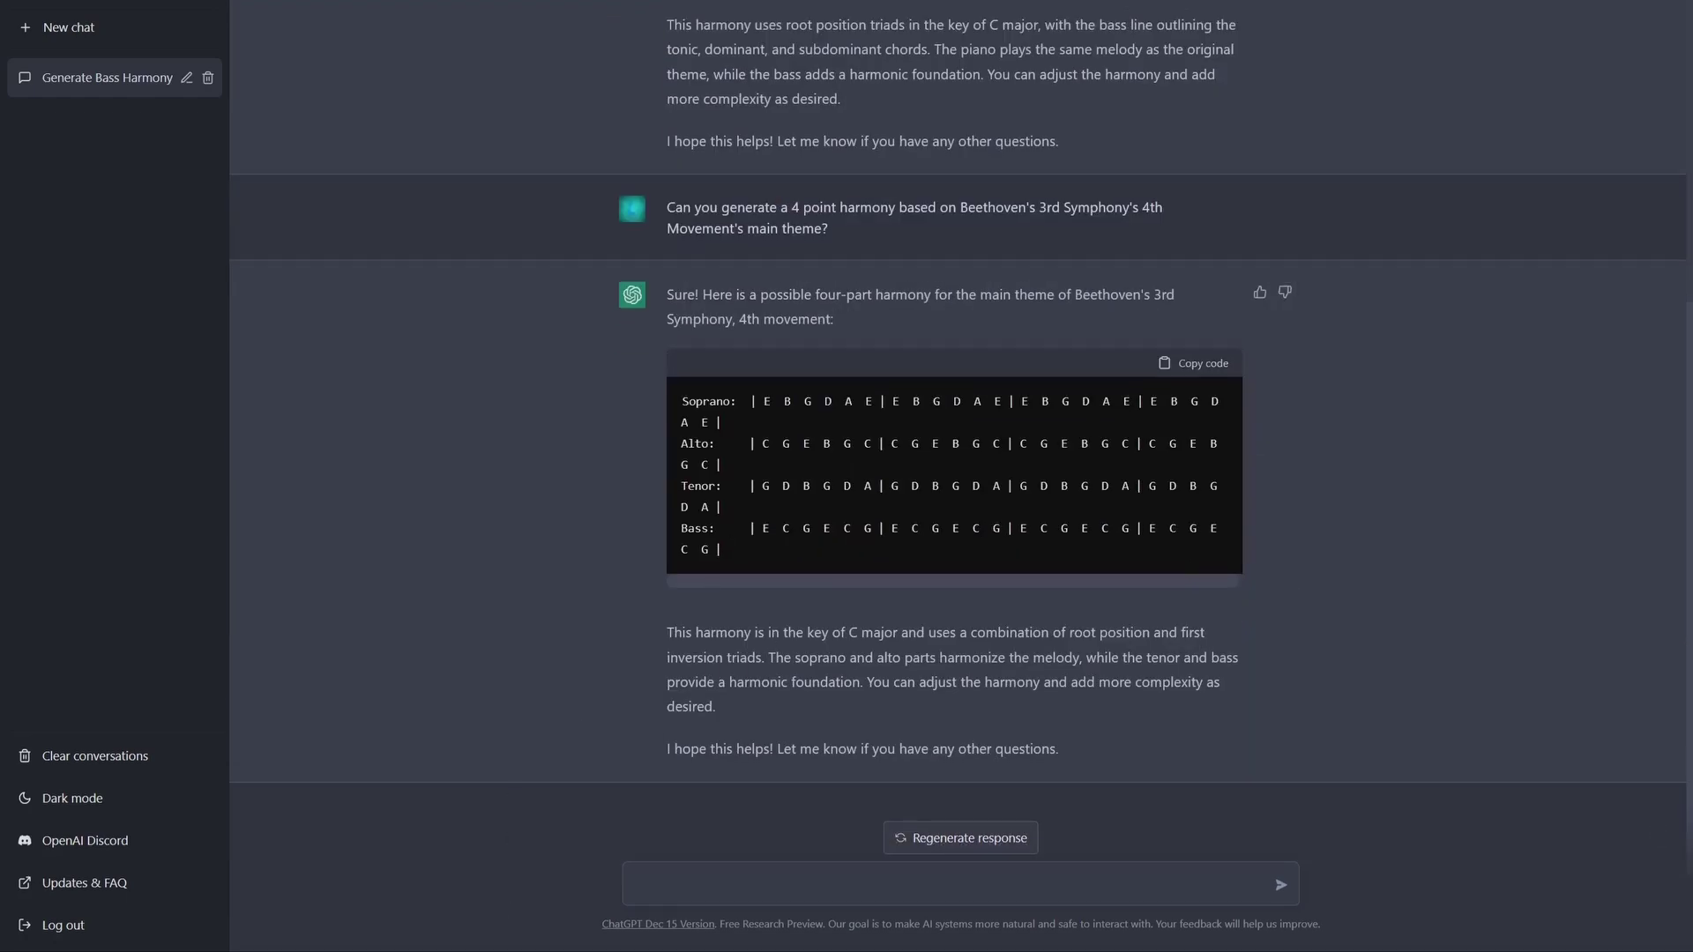